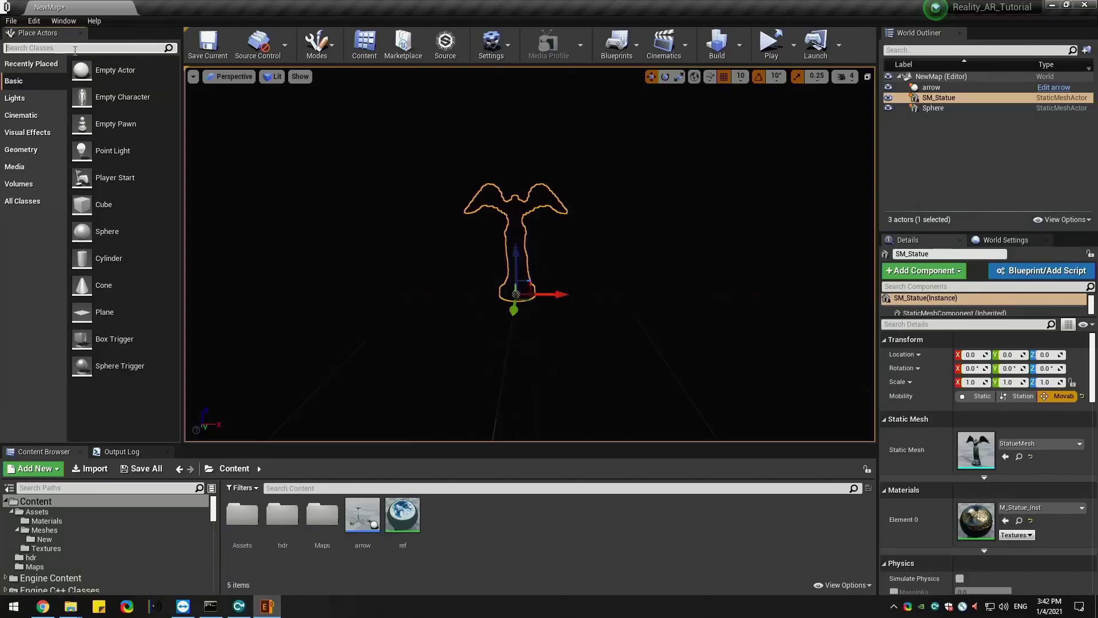
Add an ARSkyLight to the level using the PANO panorama from the hdr folder as its cubemap.
type("ar")
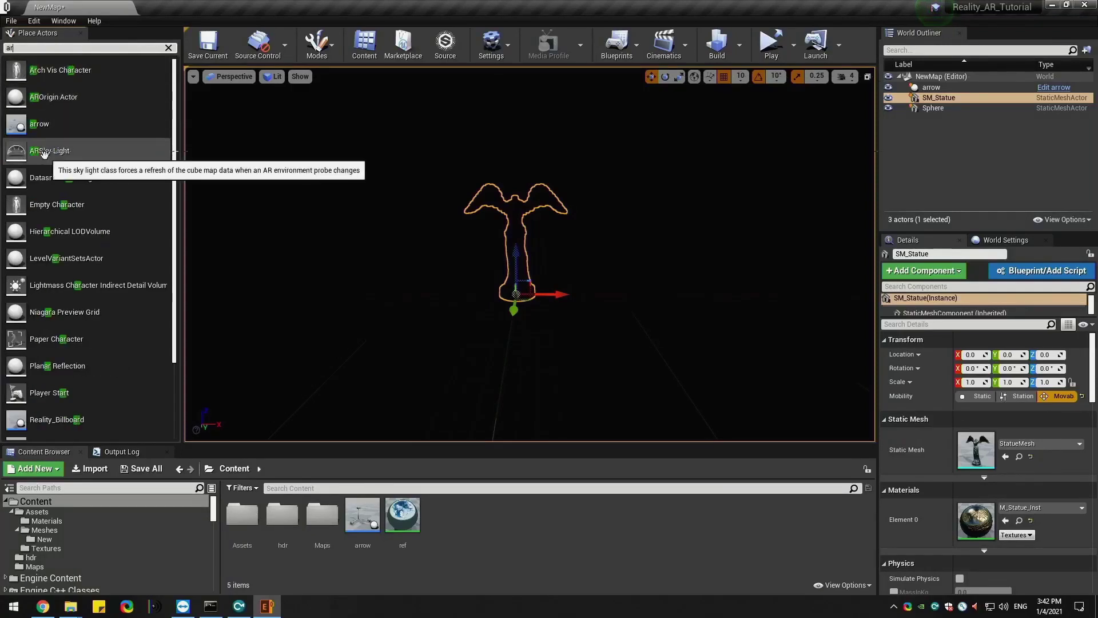
left_click_drag(44, 154, 529, 226)
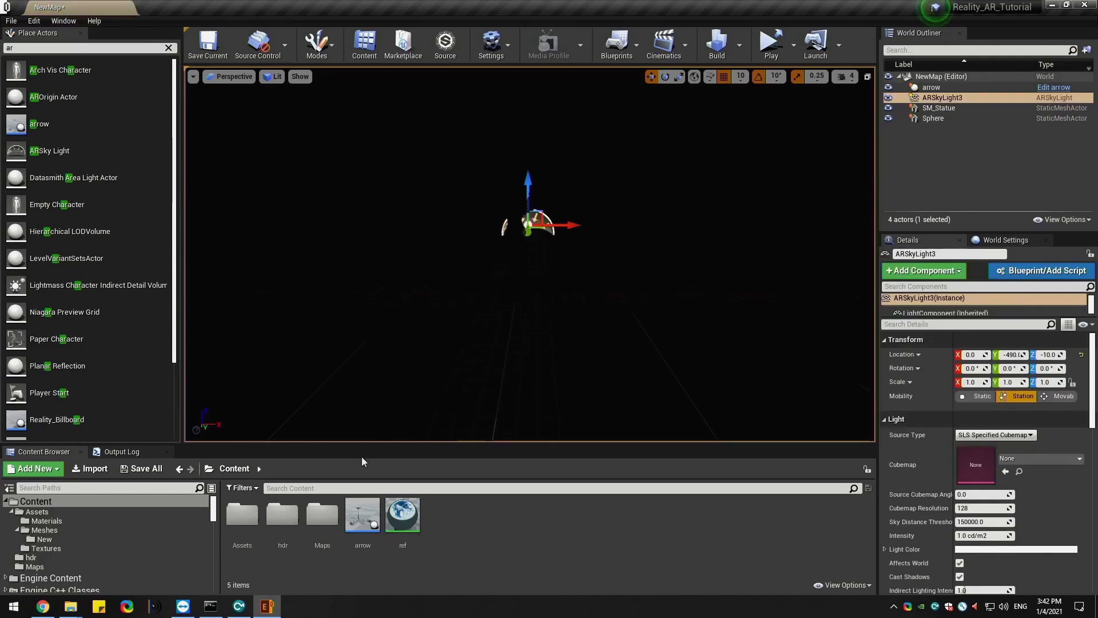
double_click(282, 514)
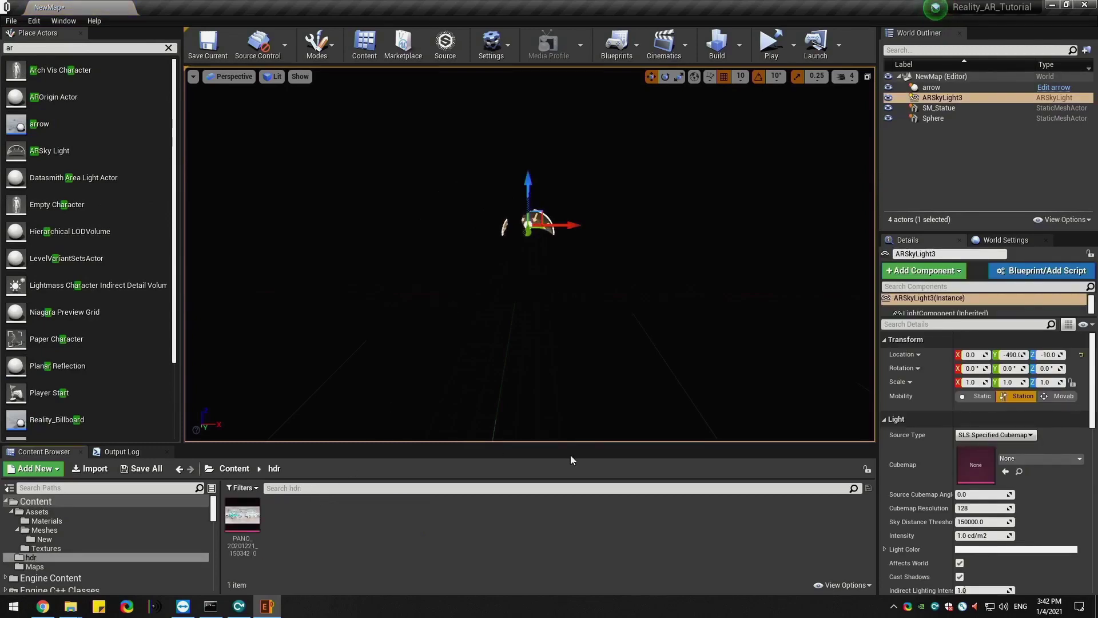
left_click_drag(242, 517, 976, 464)
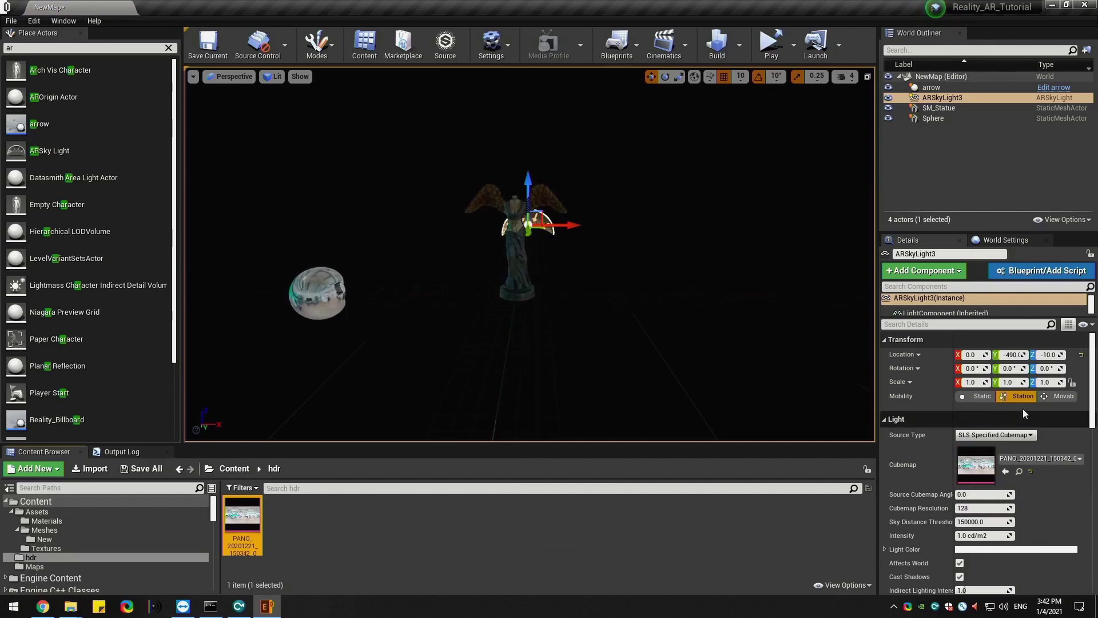
Make the sky light Movable and open the PANO panorama texture.
left_click(1062, 395)
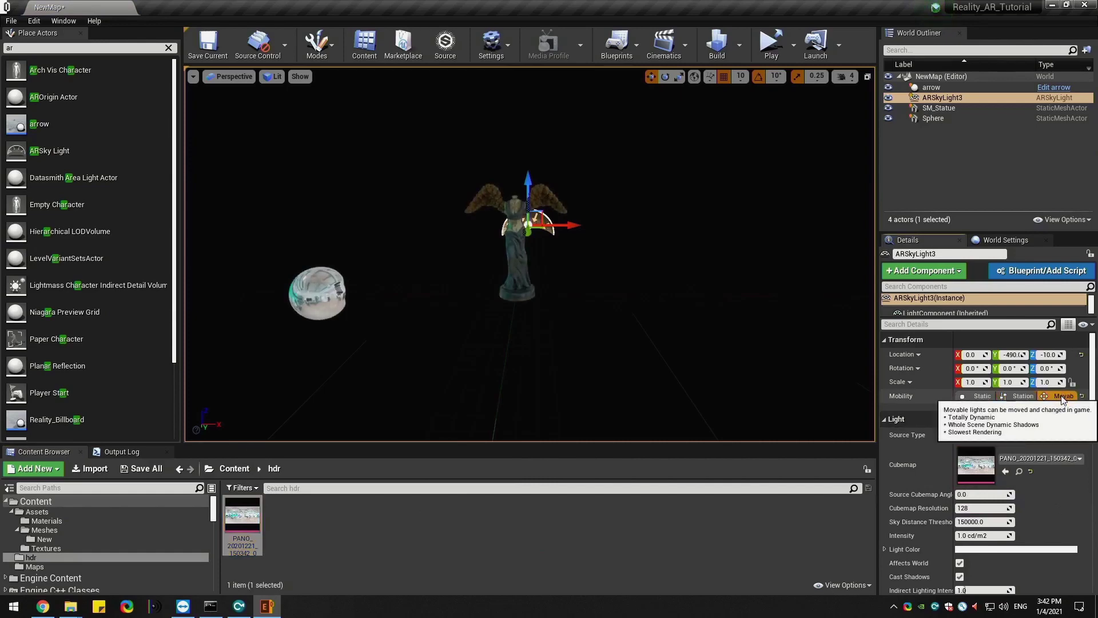
left_click_drag(575, 335, 455, 479)
double_click(237, 519)
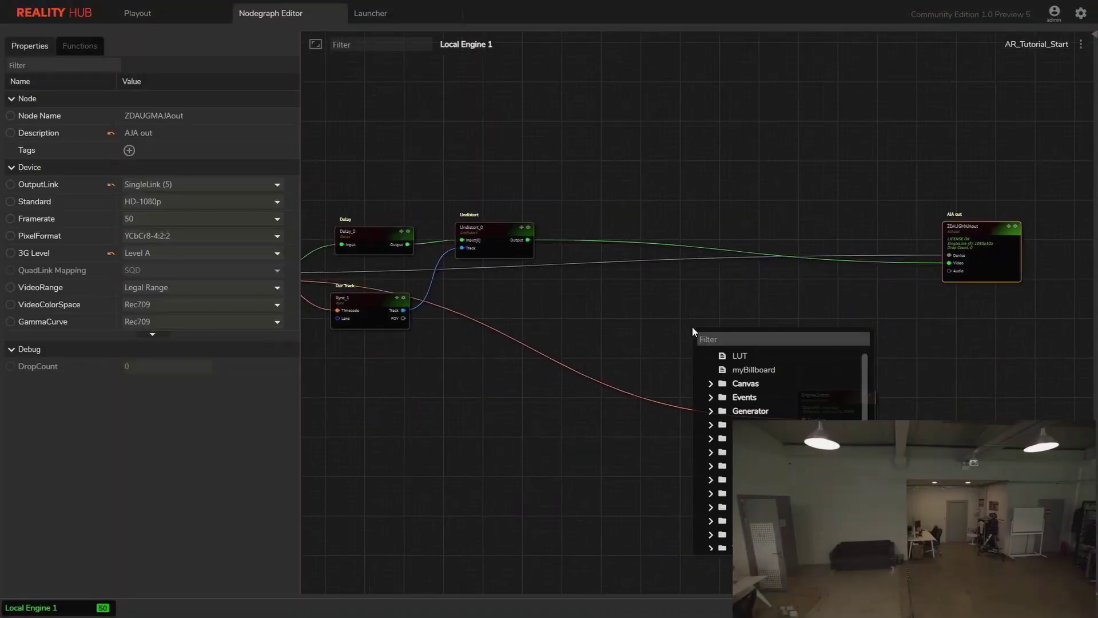
Add a ProjectionCube node to the graph.
type("cubre")
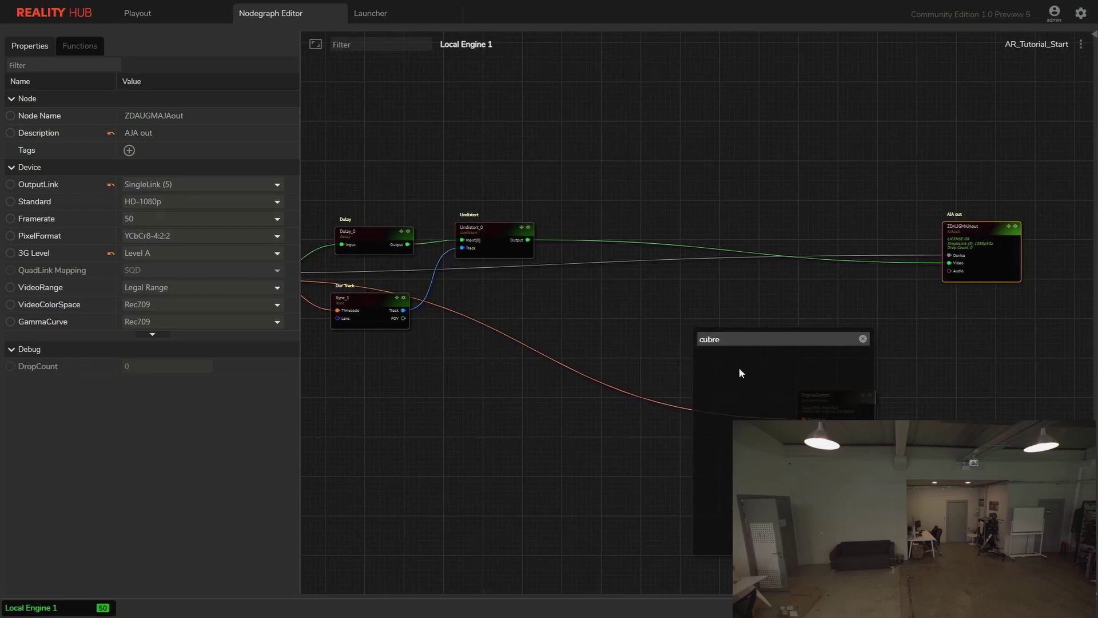
key("BackSpace")
key("BackSpace")
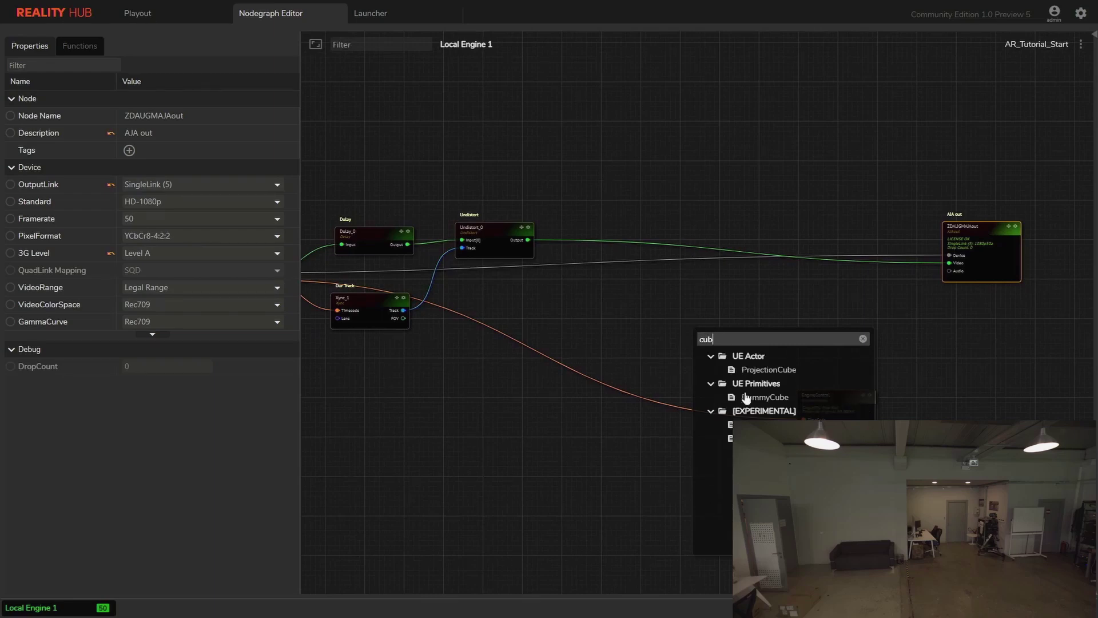
left_click(769, 370)
left_click_drag(681, 360, 599, 419)
scroll(703, 341, "down", 2)
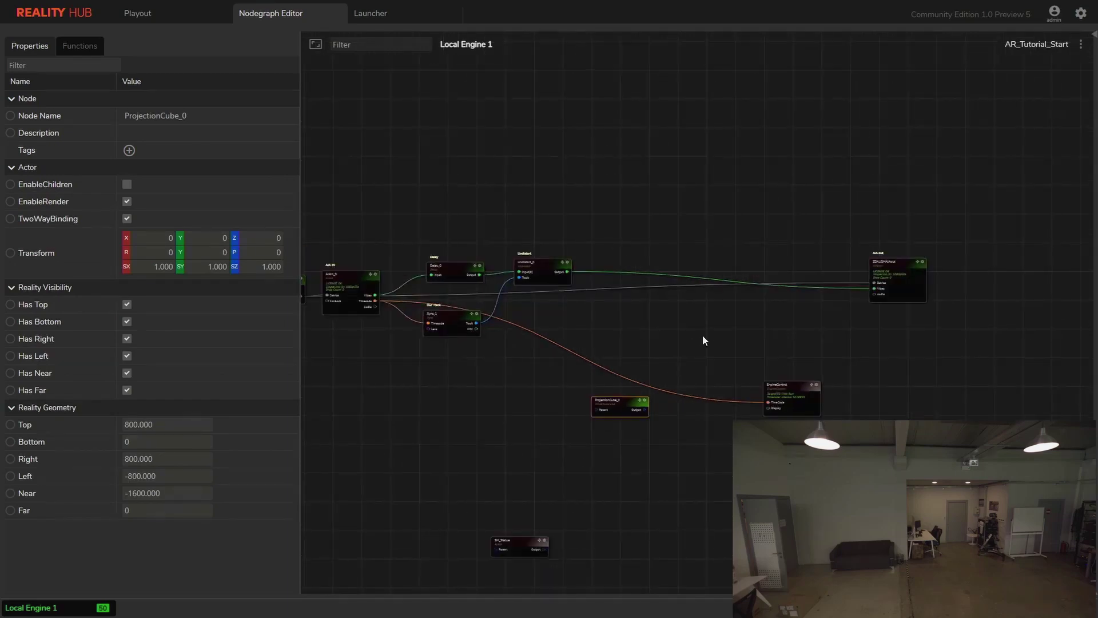
Add a Camera node and connect its Track to Xync_1's tracking output.
right_click(703, 338)
type("camer")
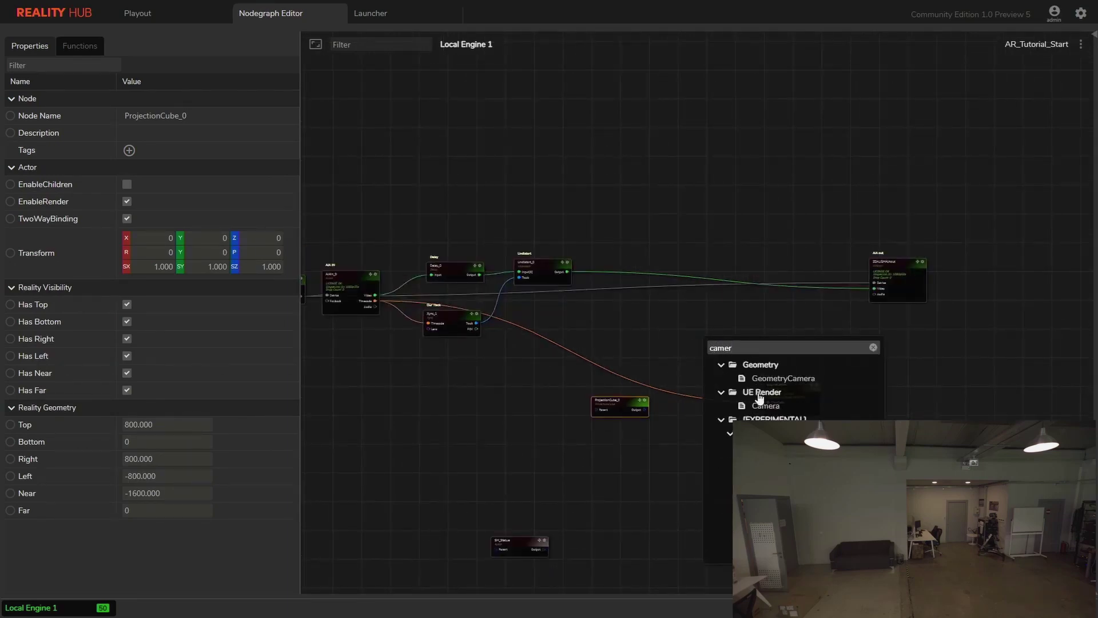
left_click(765, 406)
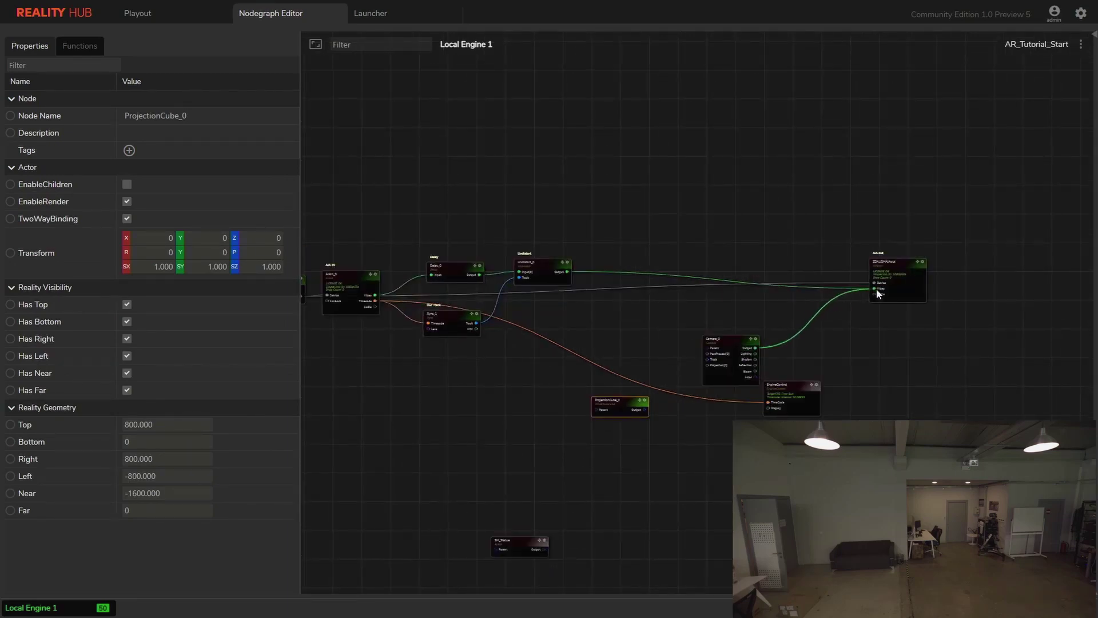
middle_click_drag(668, 384, 726, 351)
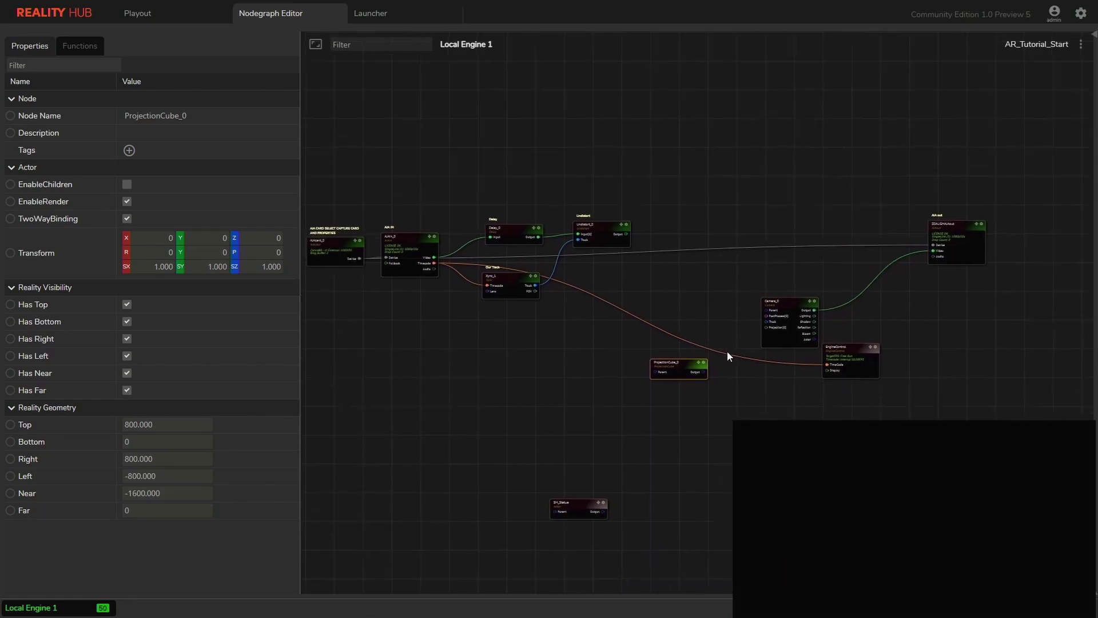
scroll(726, 352, "up", 3)
left_click_drag(797, 298, 404, 241)
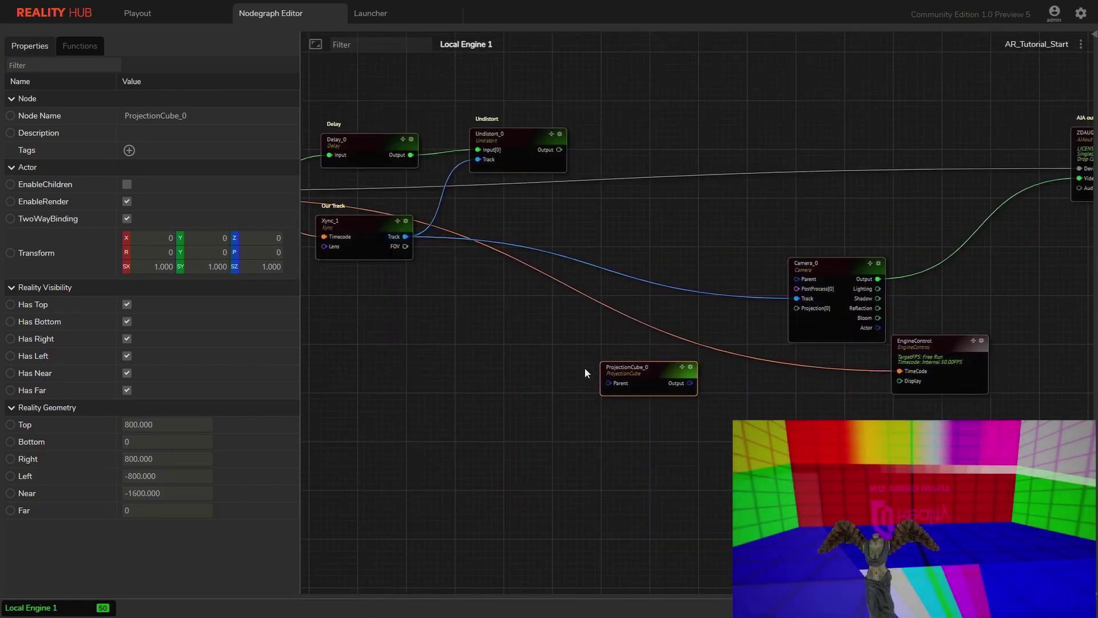
Rename the ProjectionCube_0 node to ProjectionMesh.
left_click_drag(640, 370, 562, 389)
left_click(165, 121)
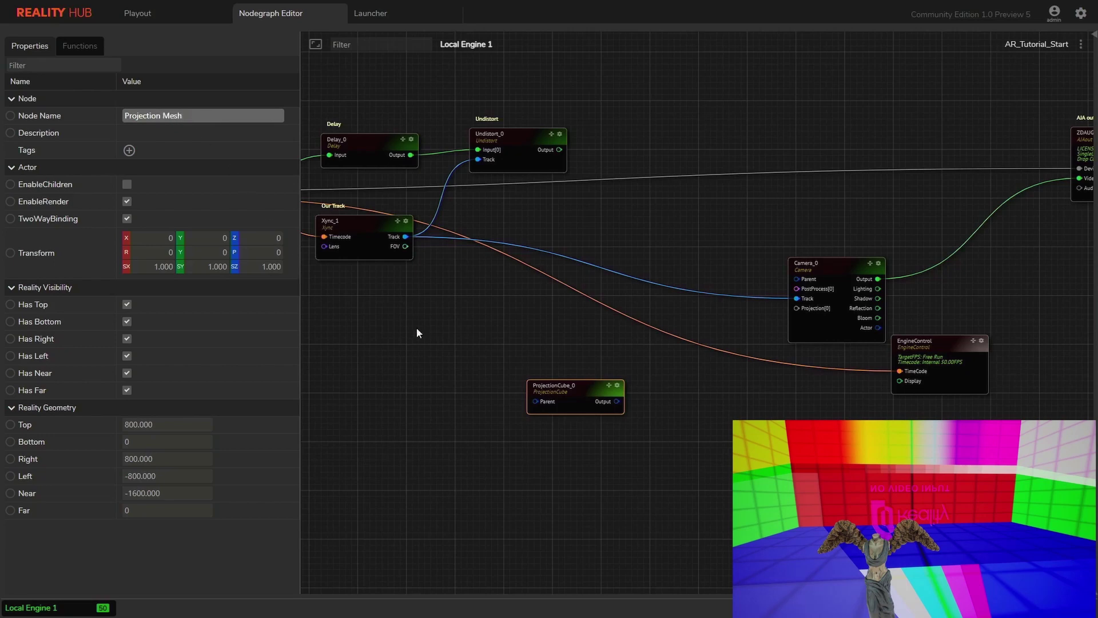
left_click(444, 338)
left_click_drag(581, 396, 592, 378)
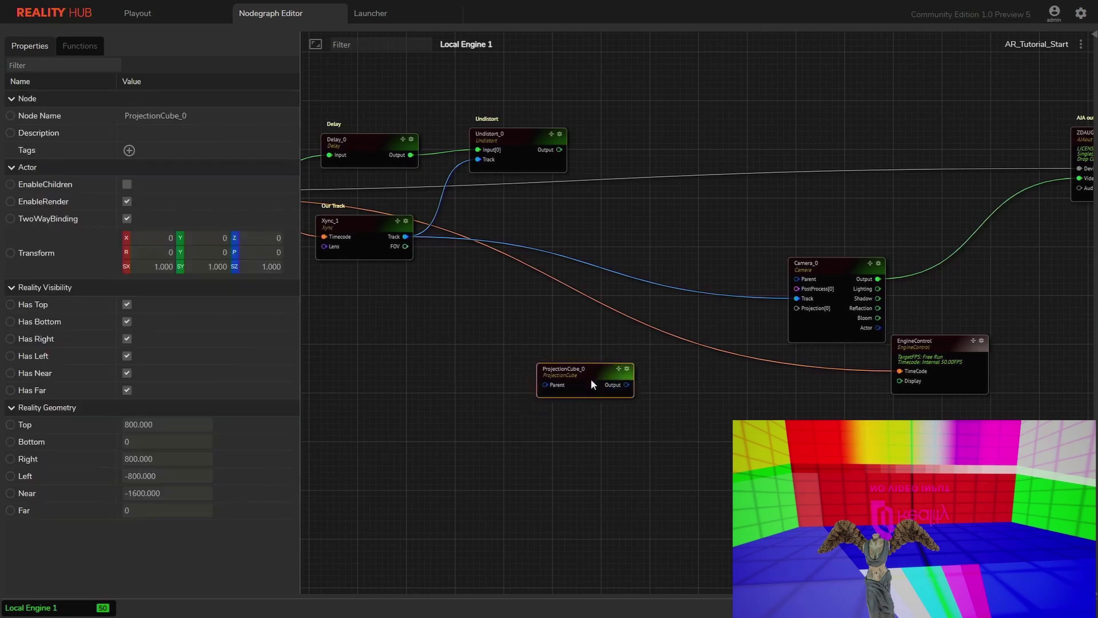
scroll(555, 392, "up", 5)
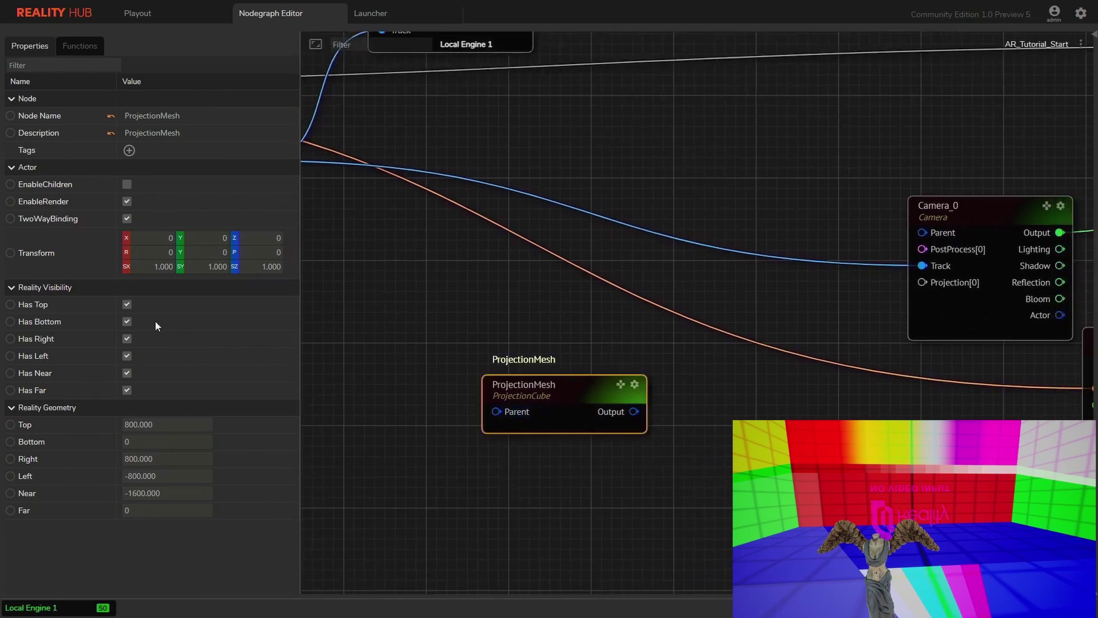
Test the cube by toggling Has Right and Has Near off and back on.
left_click(126, 339)
left_click(126, 340)
left_click(127, 373)
left_click(126, 374)
Set the cube's Transform X to -23.9 and its Bottom value to -9.01.
left_click_drag(147, 239, 141, 311)
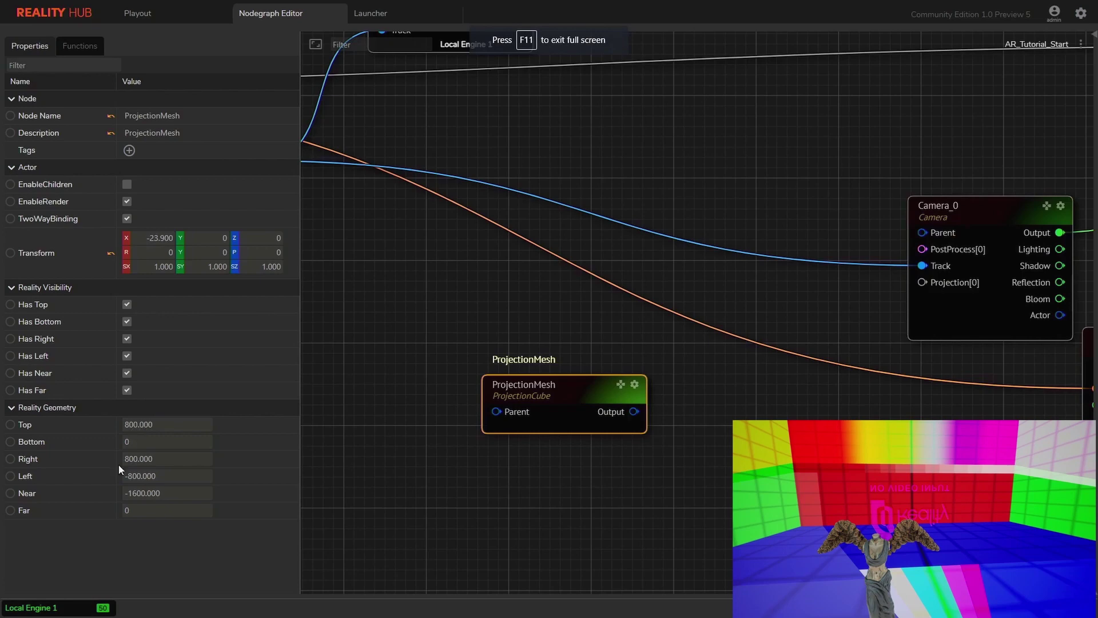
left_click_drag(137, 441, 108, 447)
scroll(380, 274, "down", 4)
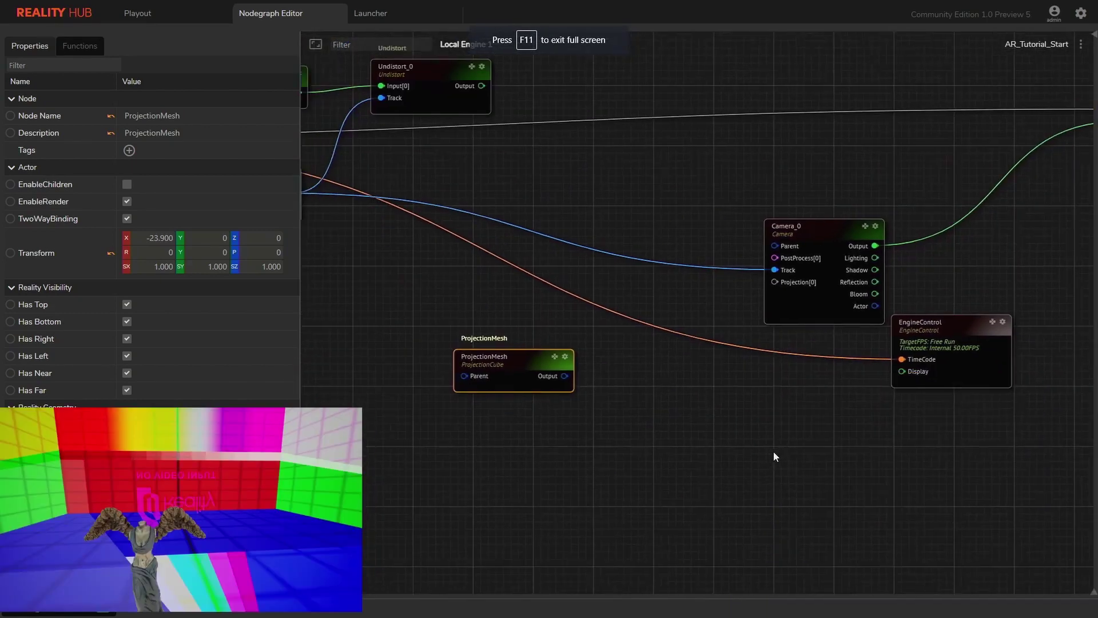
Add a Projection node and wire its Track to the Xync_1 tracking output.
right_click(745, 417)
type("projec")
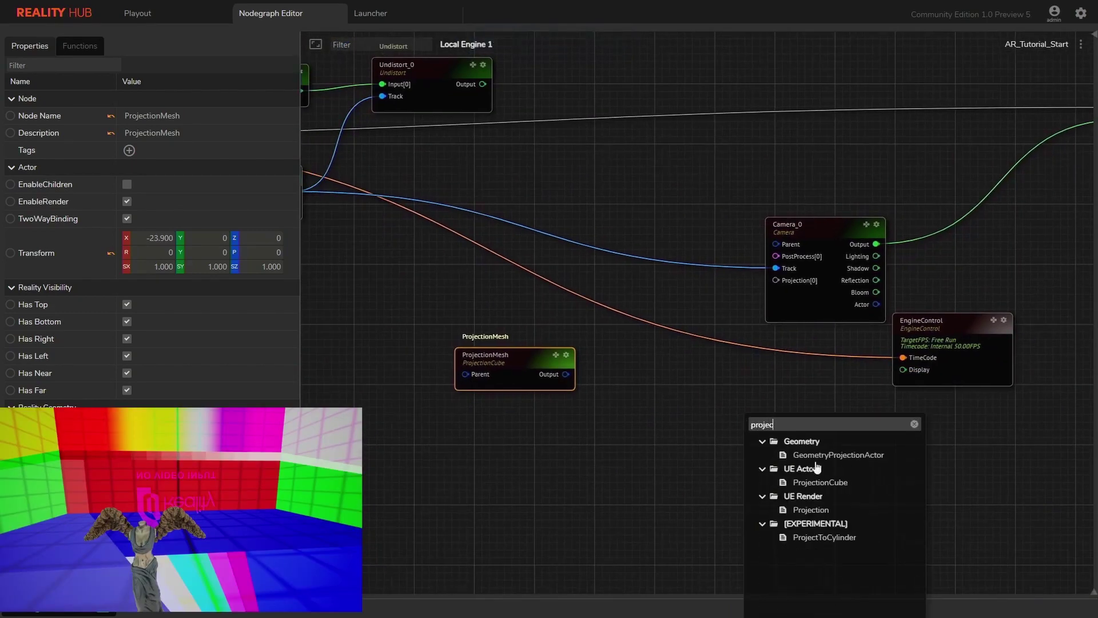
left_click(811, 510)
scroll(751, 457, "up", 3)
scroll(751, 458, "down", 3)
left_click_drag(743, 478, 421, 200)
scroll(450, 252, "up", 3)
Connect ProjectionMesh to the Projection's Actor[0] and Undistort_0's output to its Video input.
left_click_drag(819, 307, 513, 198)
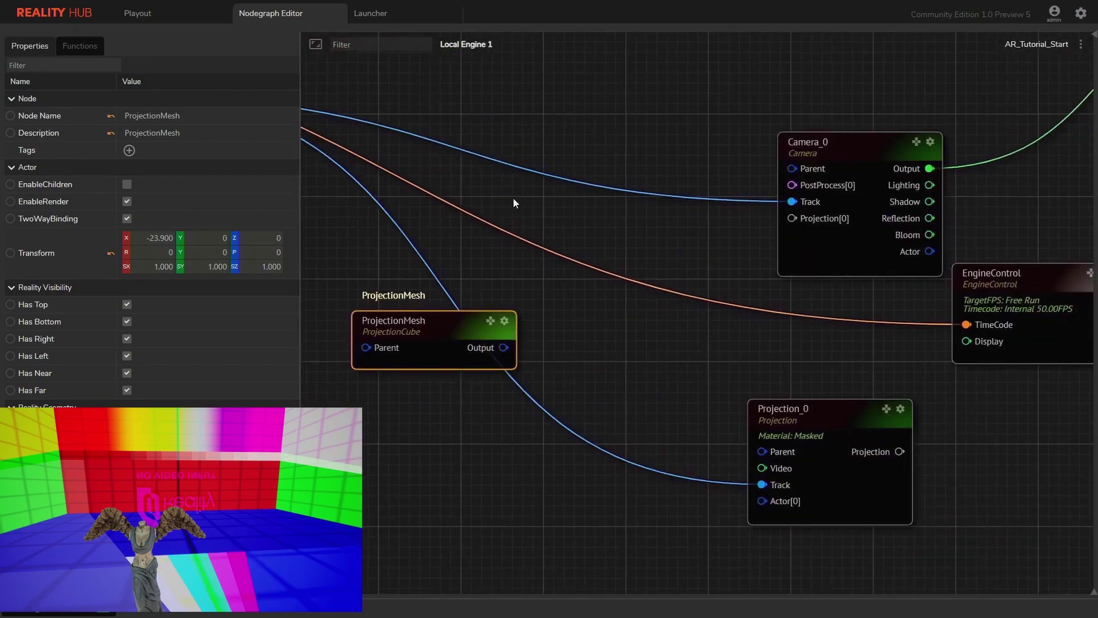
left_click_drag(449, 318, 448, 385)
left_click_drag(504, 417, 782, 505)
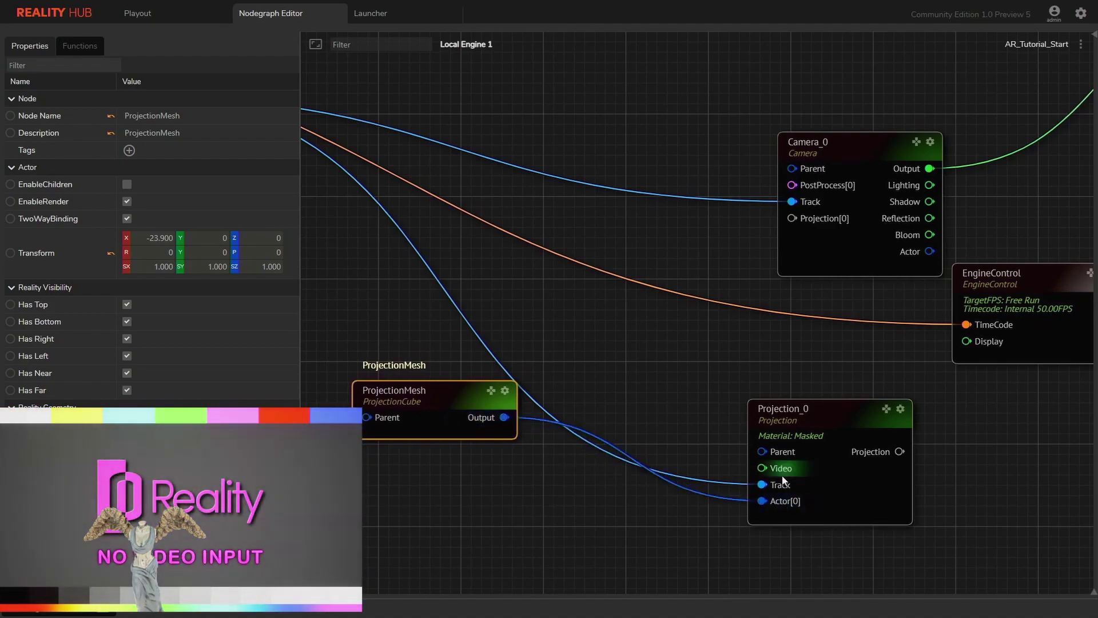
left_click_drag(763, 468, 656, 210)
left_click_drag(735, 362, 559, 230)
scroll(559, 230, "down", 3)
left_click_drag(751, 347, 683, 293)
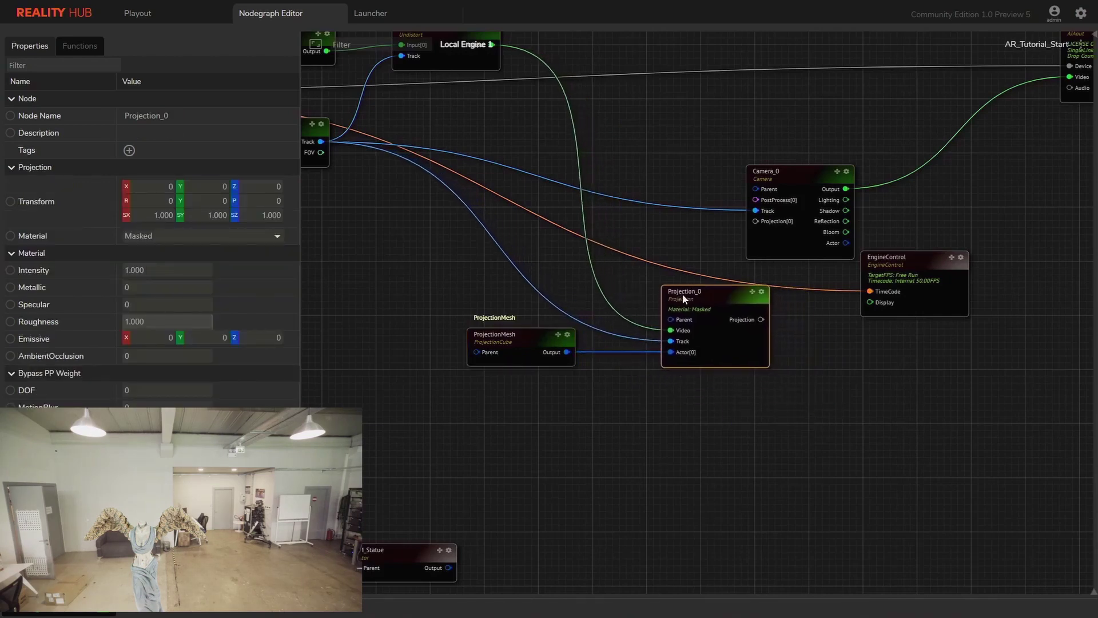
scroll(691, 341, "up", 3)
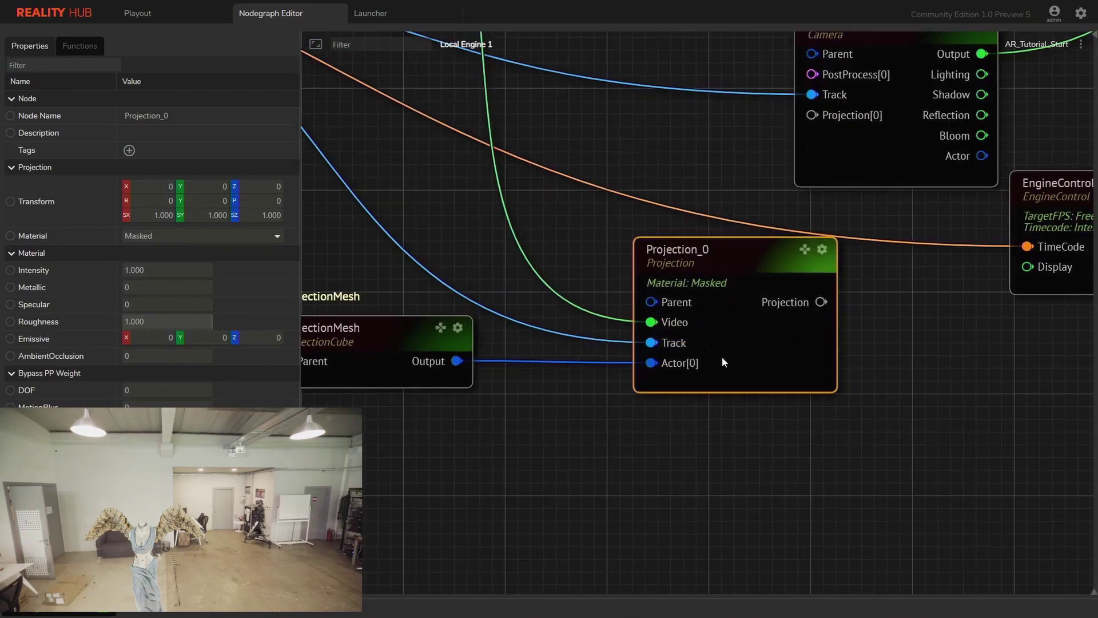
scroll(636, 352, "down", 4)
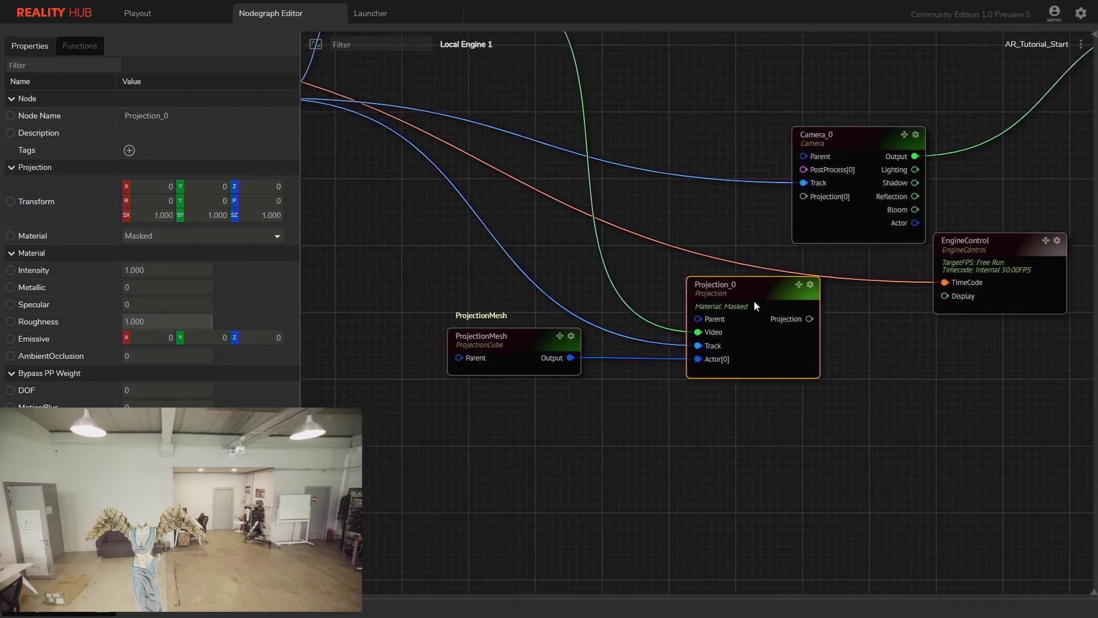
Add a PostProcess node wired to the camera and to the tracking node.
middle_click_drag(578, 371, 519, 480)
left_click_drag(761, 280, 661, 203)
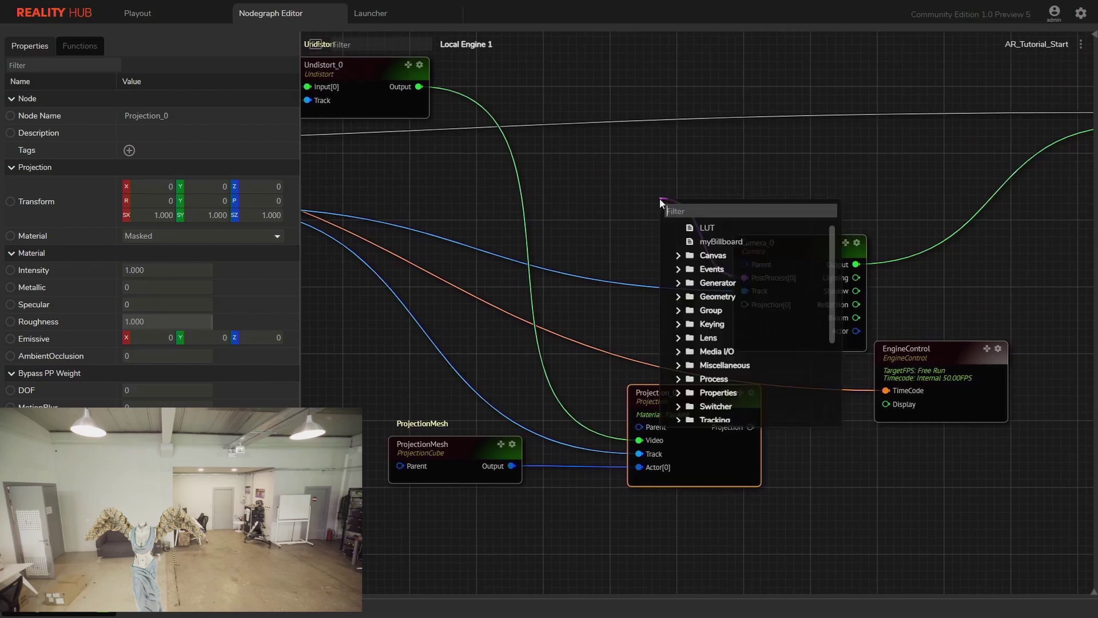
type("post")
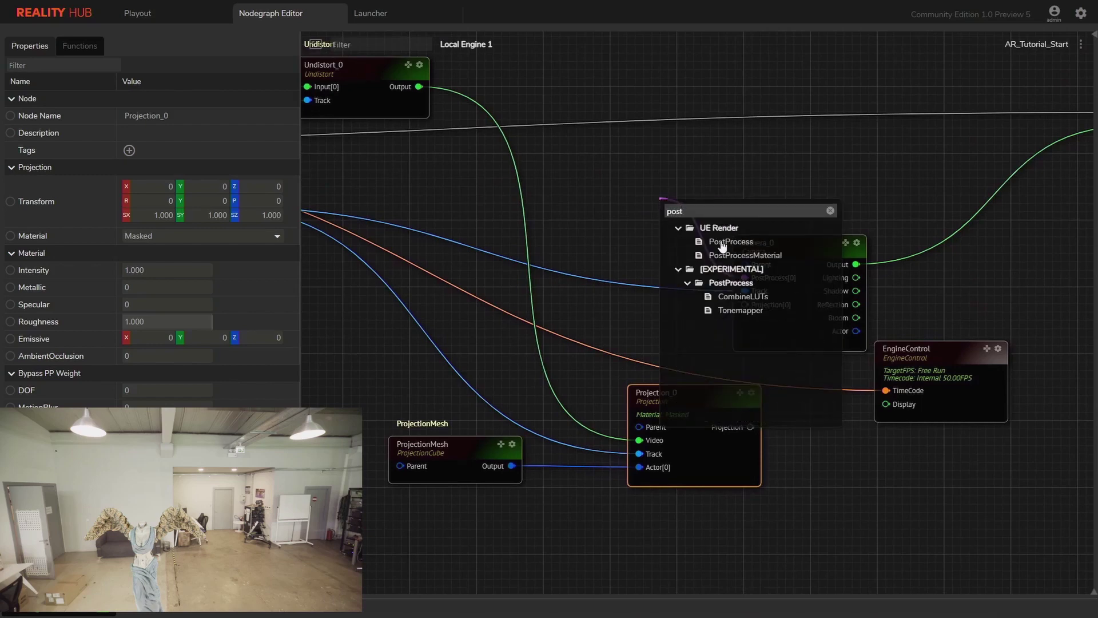
left_click(722, 242)
middle_click_drag(668, 259, 748, 240)
left_click_drag(652, 156, 321, 134)
scroll(523, 324, "down", 3)
scroll(608, 366, "down", 2)
Add a UserTrack node to the graph.
right_click(595, 373)
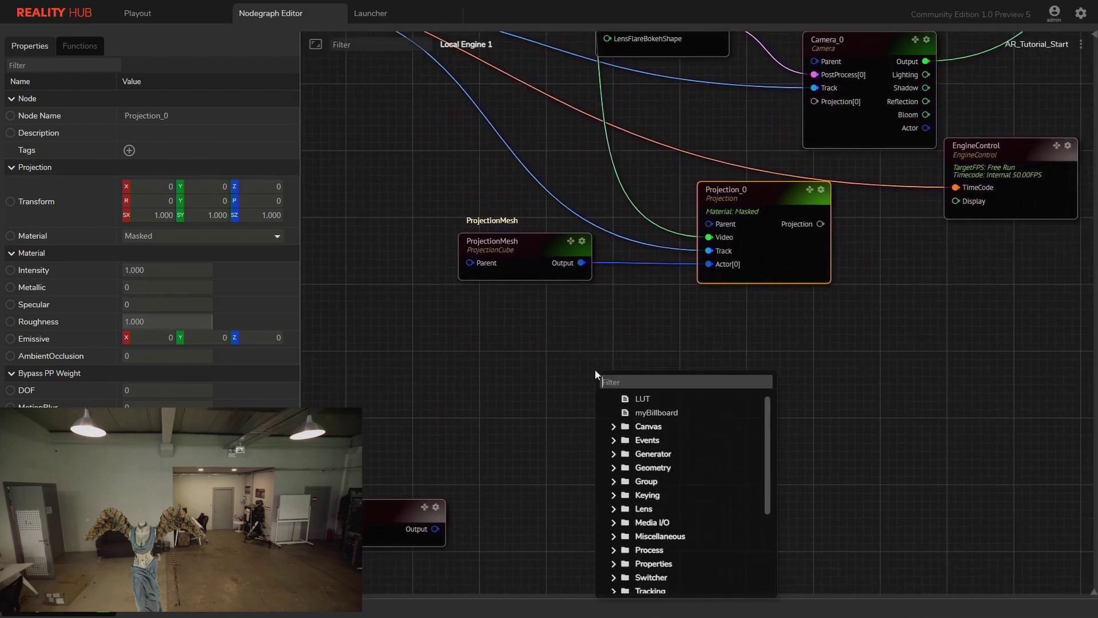
type("user")
left_click(649, 413)
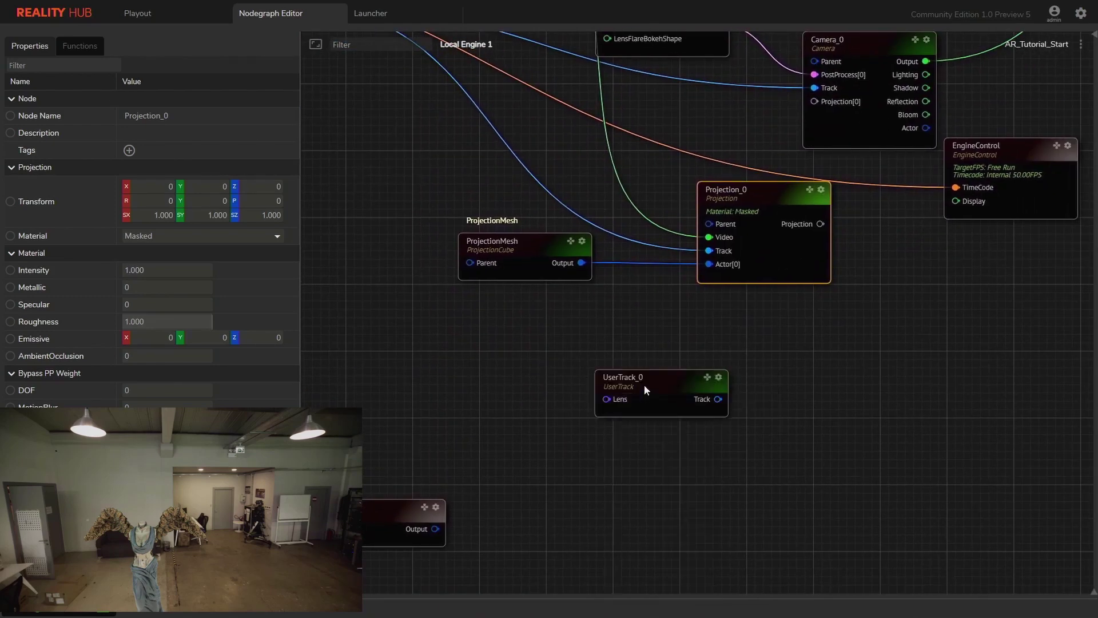
left_click_drag(644, 384, 668, 440)
middle_click_drag(807, 414, 561, 371)
Add a Camera_1 node and feed UserTrack_0's Track into it.
right_click(594, 375)
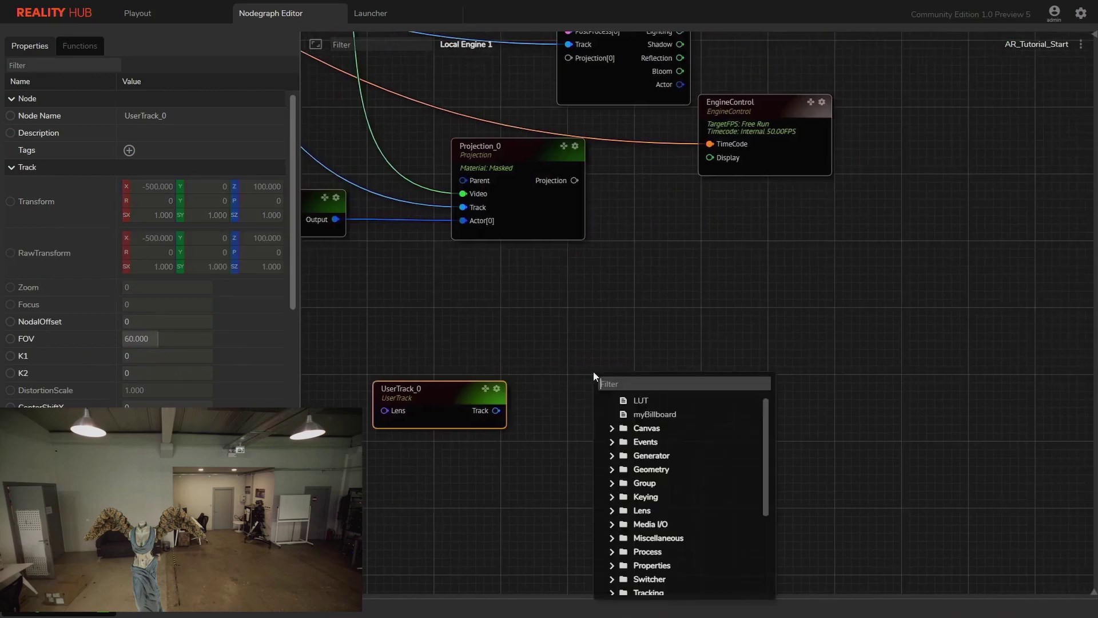
type("camer")
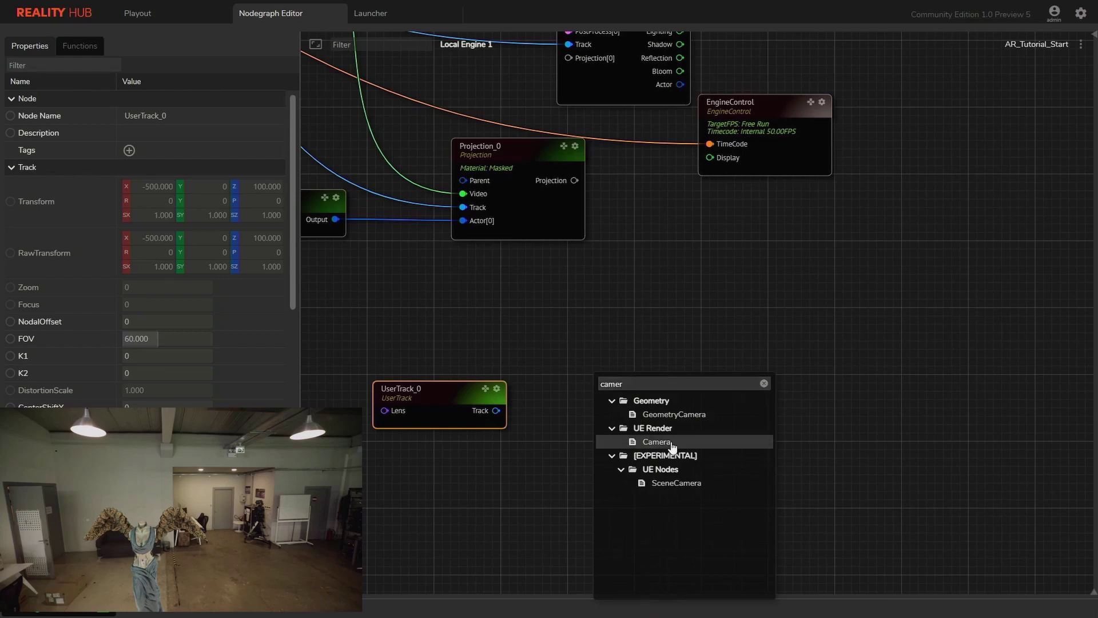
left_click(657, 444)
left_click_drag(570, 429, 466, 152)
scroll(681, 303, "up", 3)
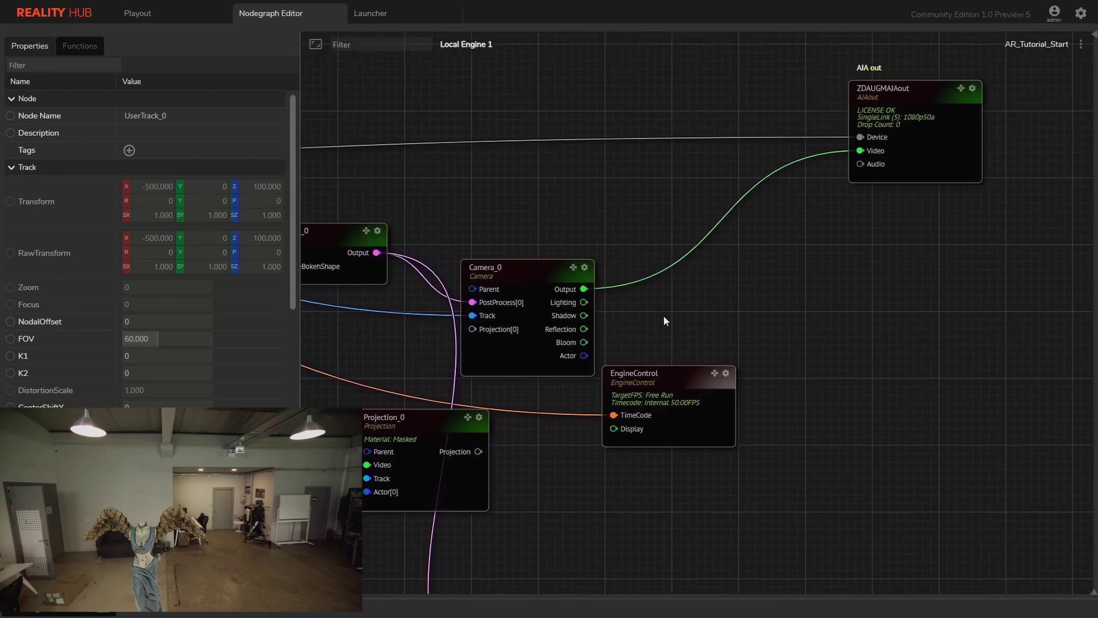
Add a Mixer node with Camera_0 on Channel1 and Camera_1 on Channel2.
right_click(695, 283)
type("mixer")
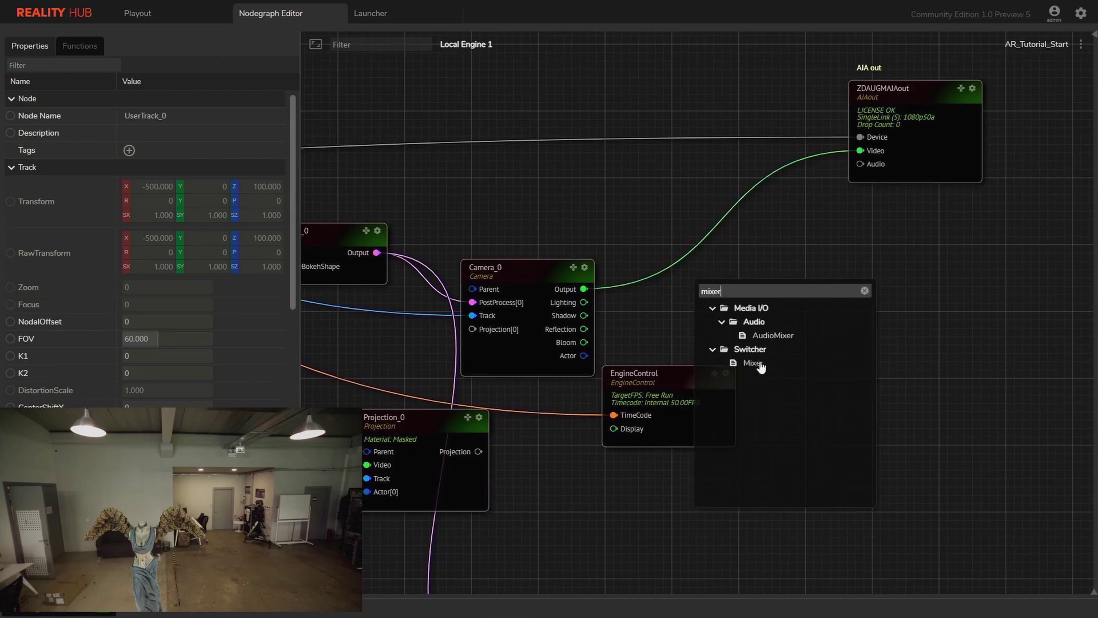
left_click(753, 363)
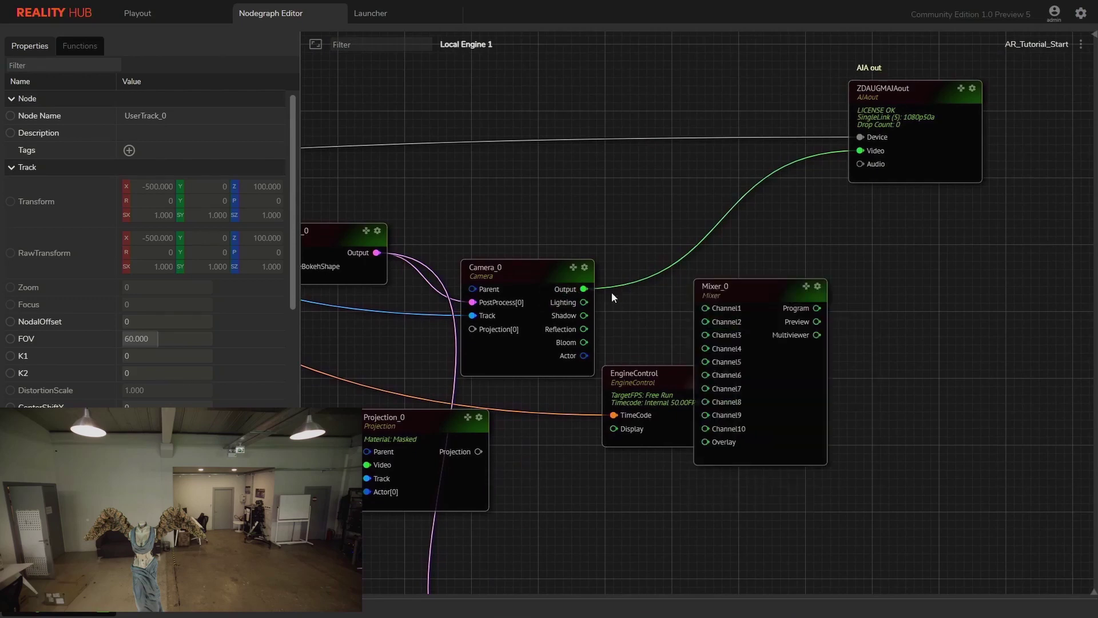
left_click_drag(584, 289, 706, 308)
scroll(519, 489, "down", 2)
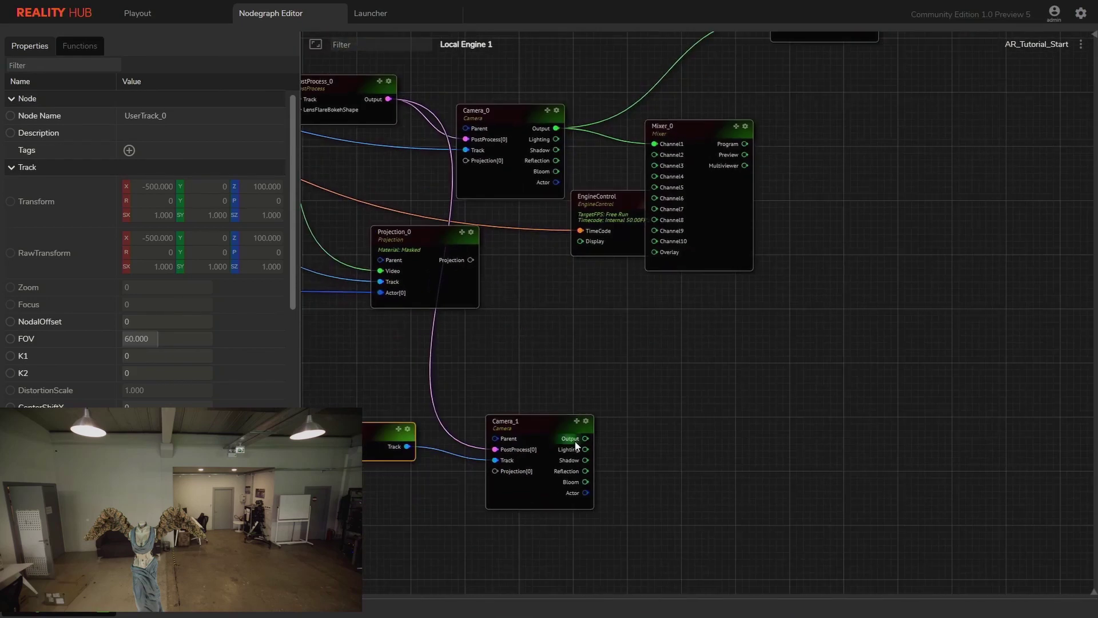
left_click_drag(576, 444, 655, 154)
left_click_drag(694, 196, 672, 430)
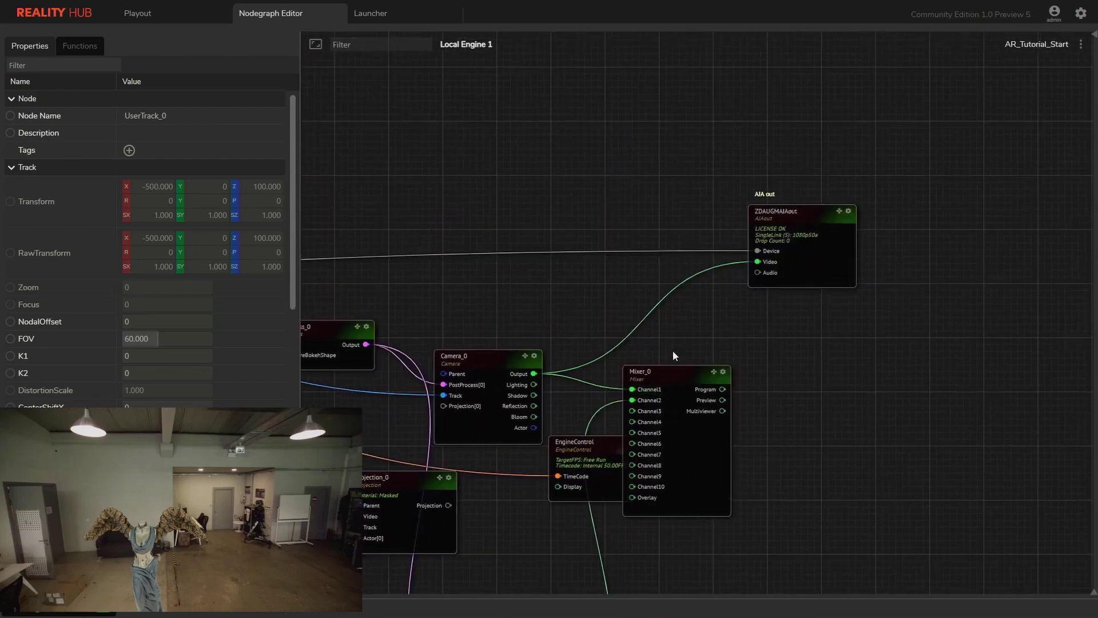
Wire Mixer_0's Multiviewer into the AJA out Video input and go full screen.
left_click(664, 363)
left_click_drag(706, 382, 682, 246)
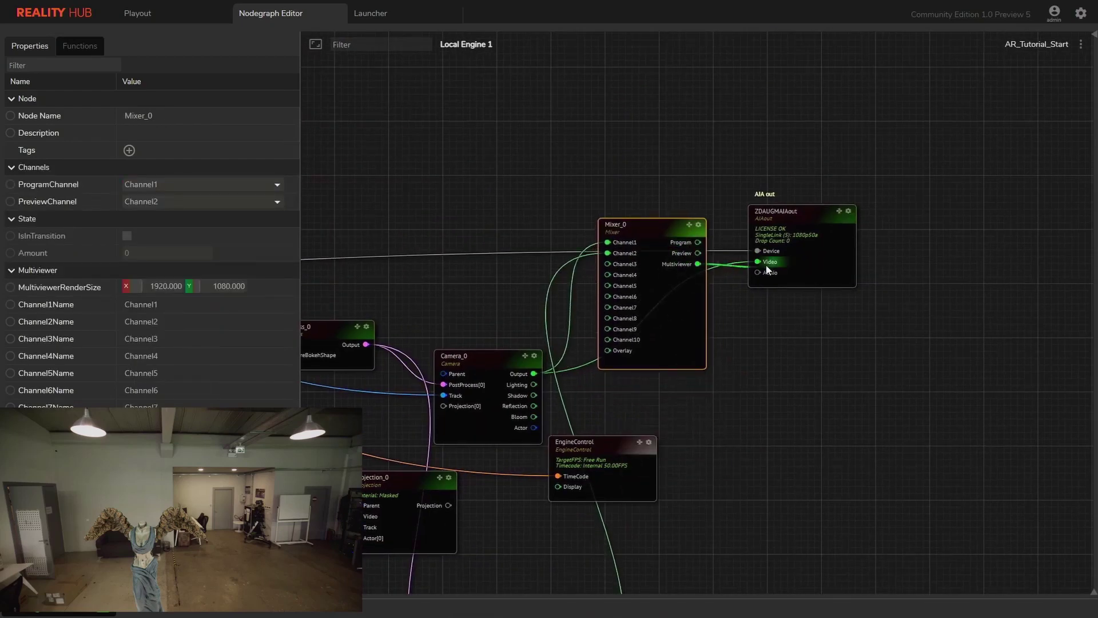
left_click_drag(768, 265, 768, 265)
scroll(736, 353, "down", 5)
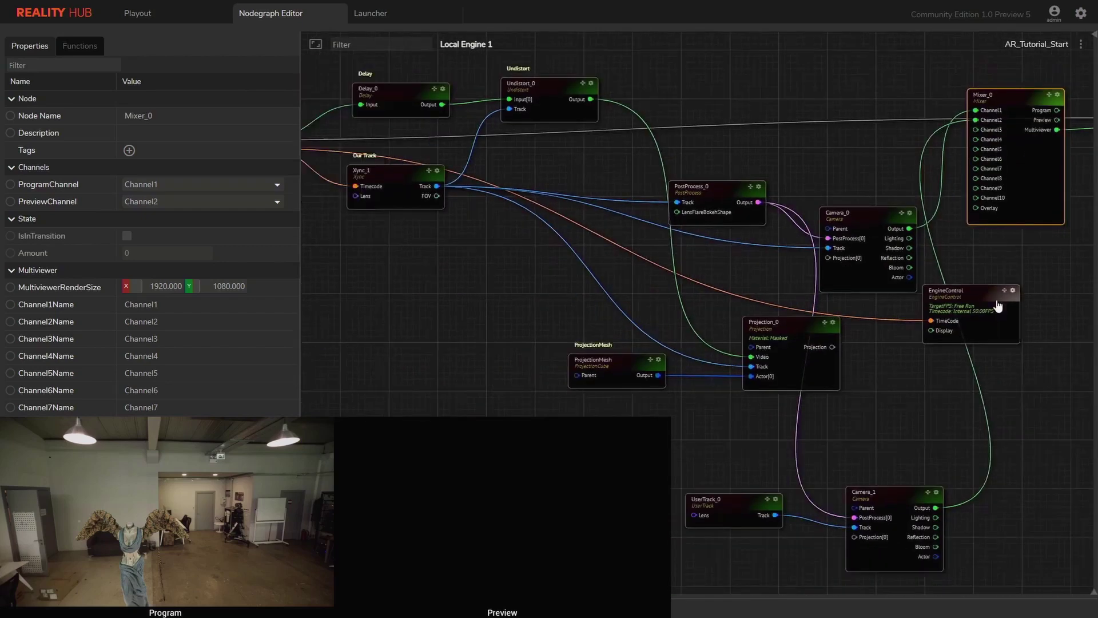
scroll(772, 301, "up", 5)
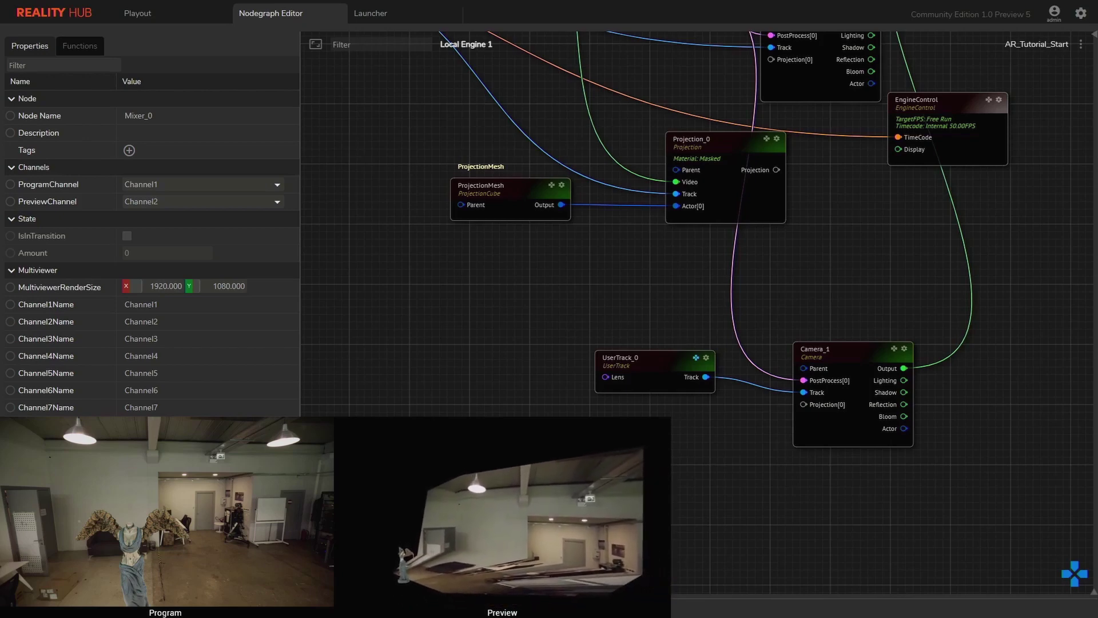
key("F11")
left_click_drag(914, 266, 862, 446)
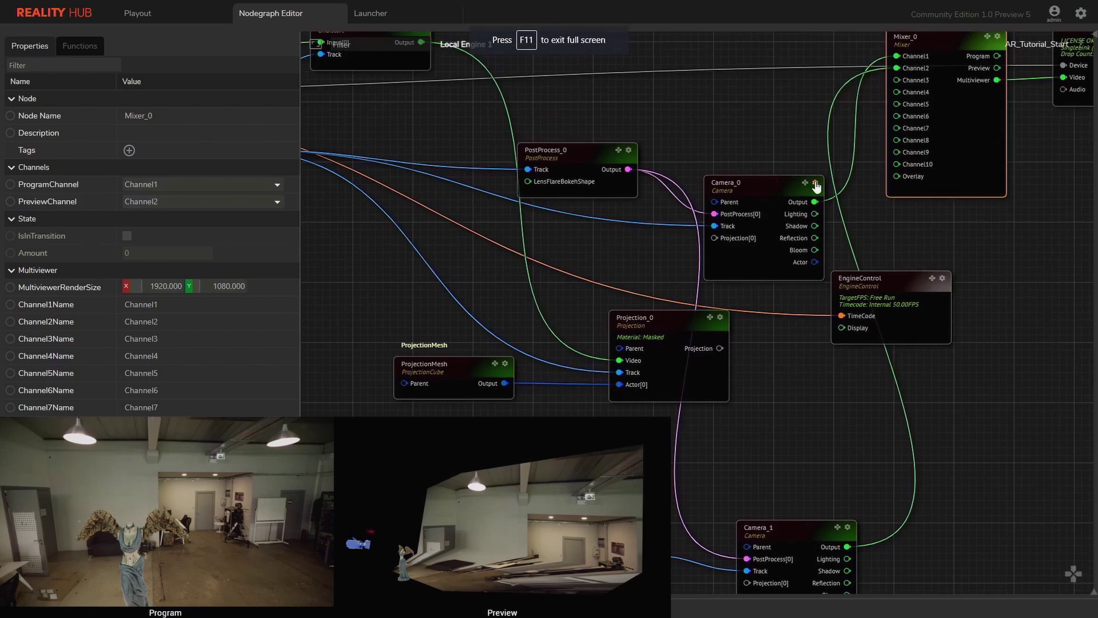
scroll(781, 263, "down", 2)
scroll(781, 262, "left", 2)
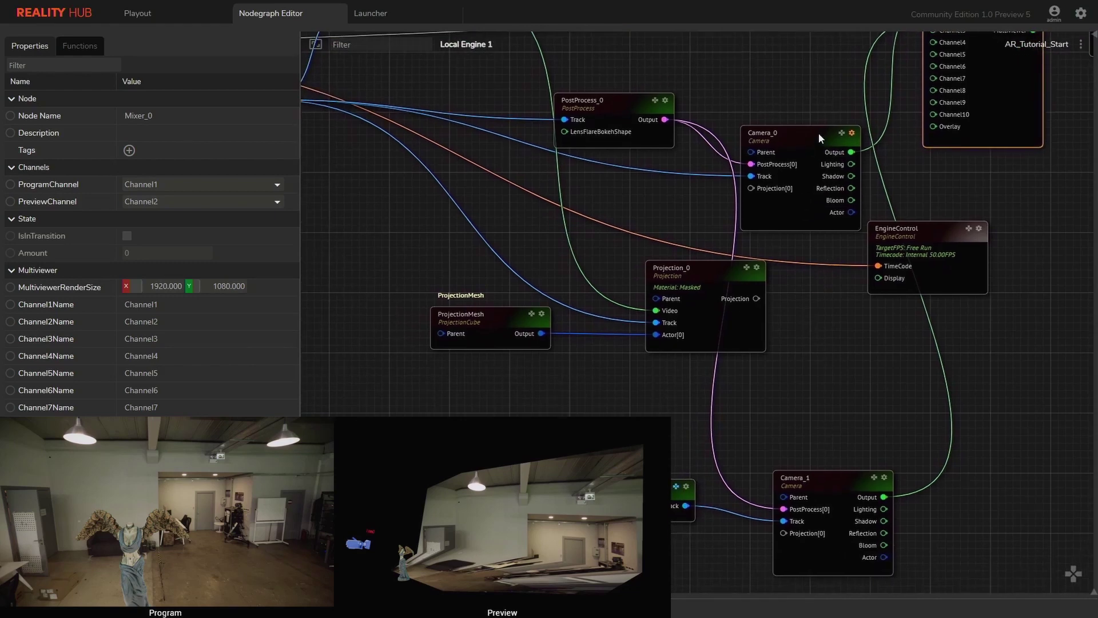
left_click(804, 133)
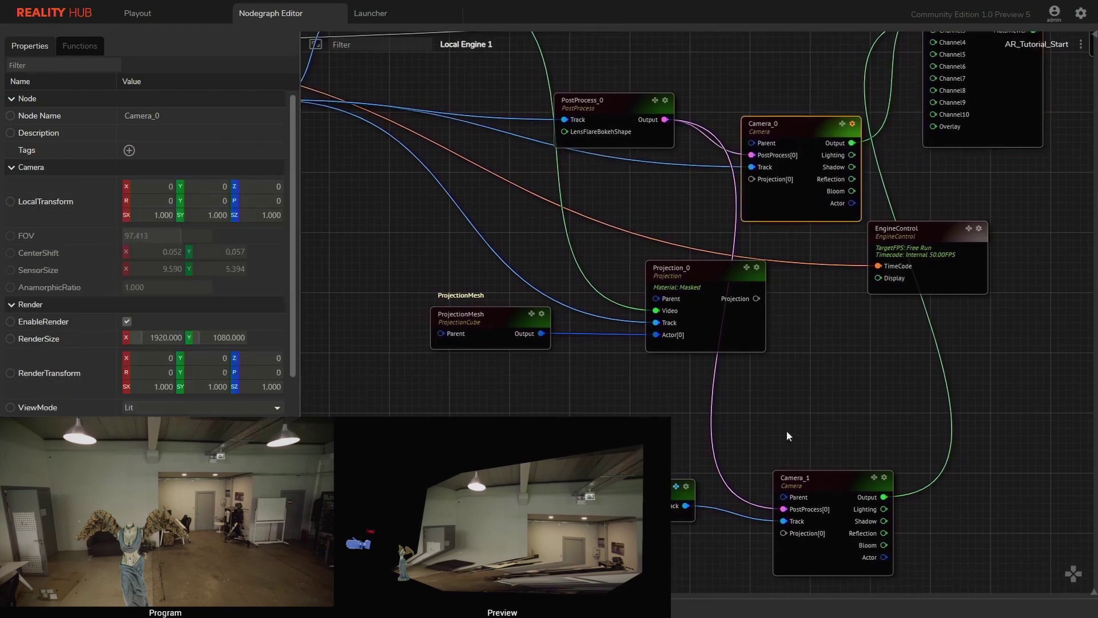
scroll(654, 230, "left", 5)
scroll(654, 230, "left", 3)
scroll(654, 230, "up", 1)
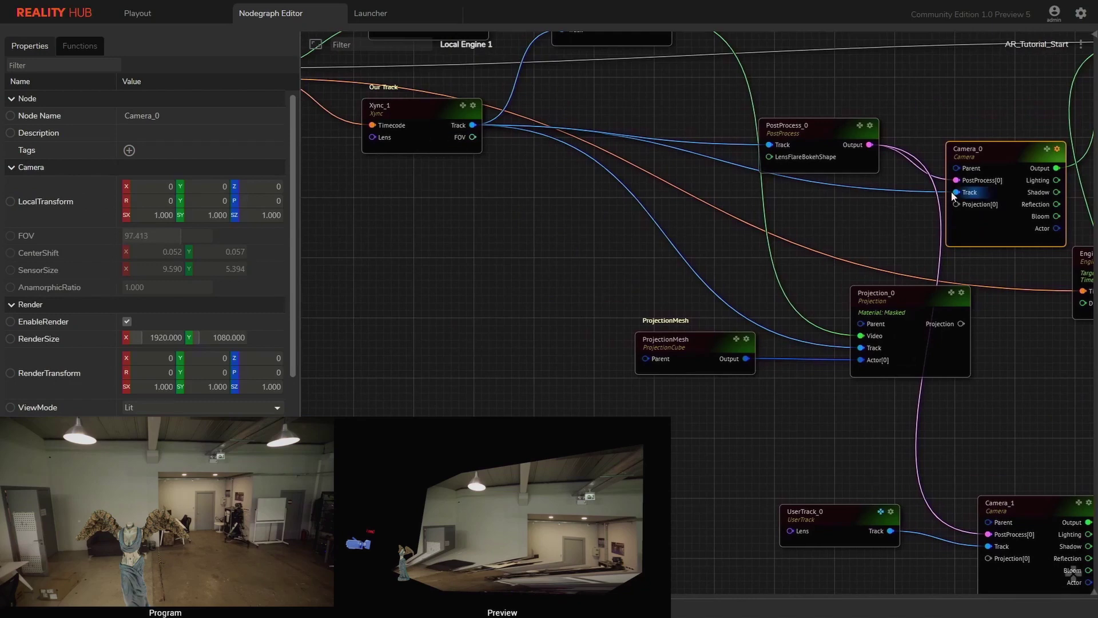
scroll(958, 490, "down", 5)
scroll(958, 490, "right", 4)
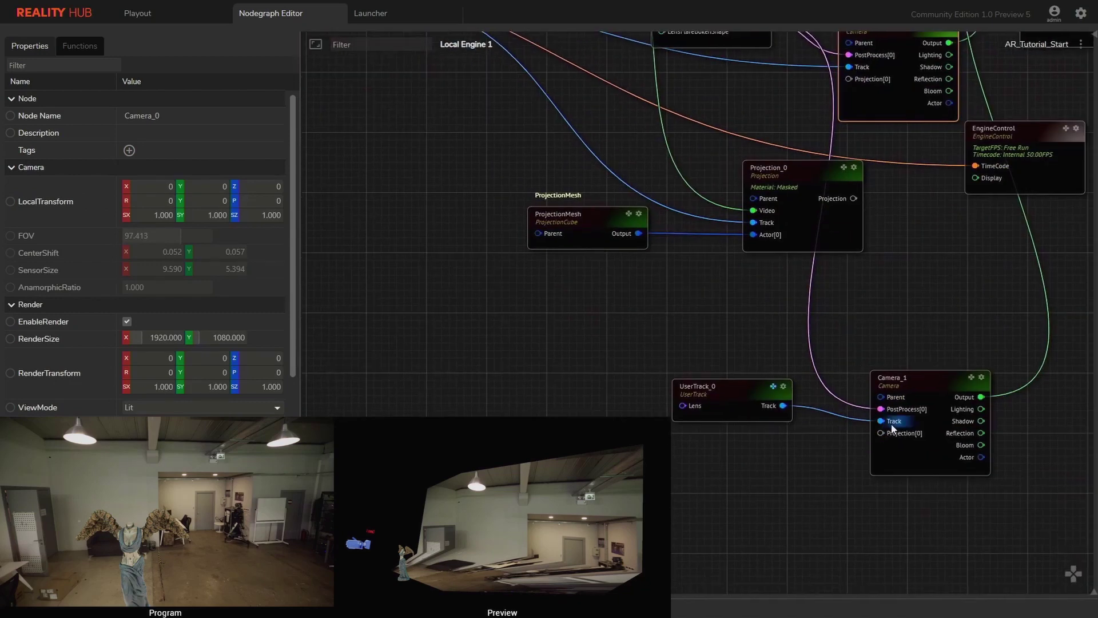
left_click_drag(897, 391, 898, 359)
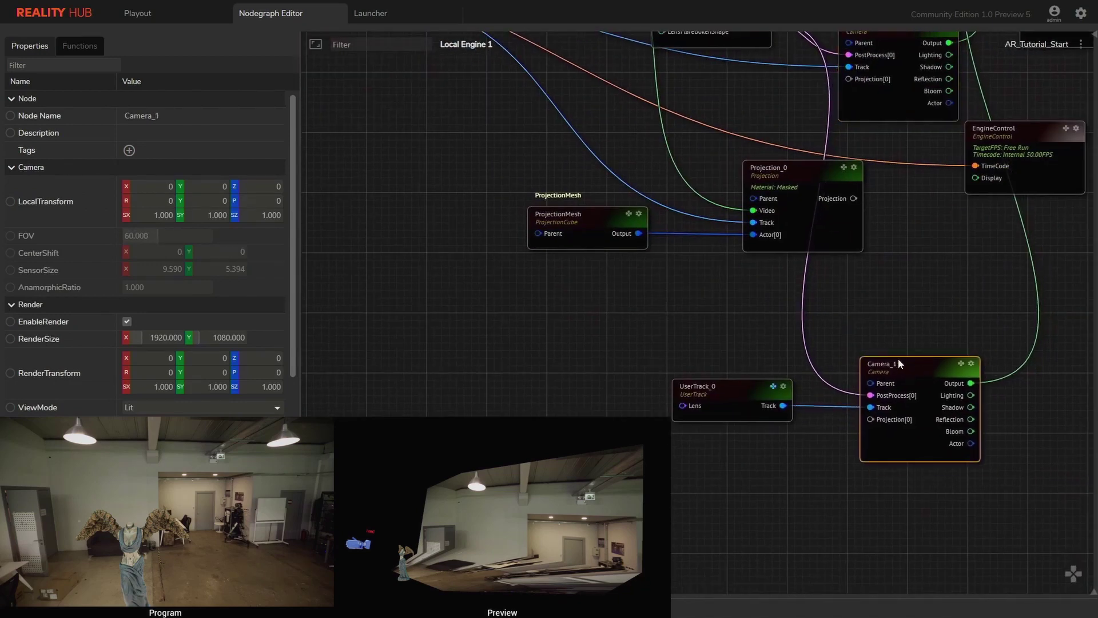
left_click_drag(702, 393, 716, 390)
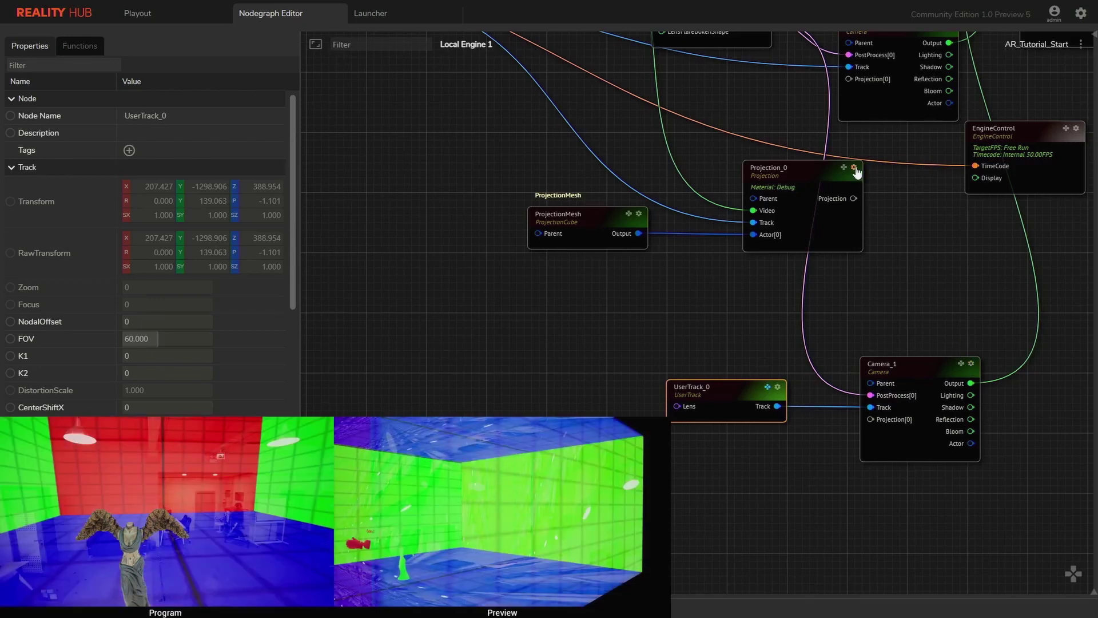
Flip Projection_0 through the debug grid and back to Masked material.
left_click(855, 169)
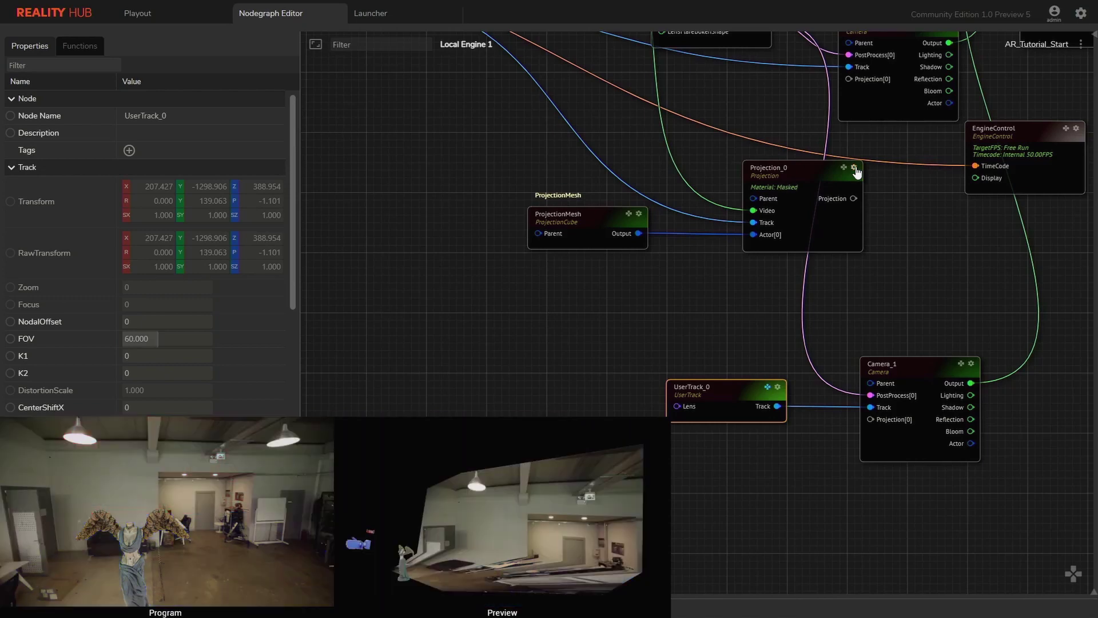
left_click(855, 168)
left_click(854, 168)
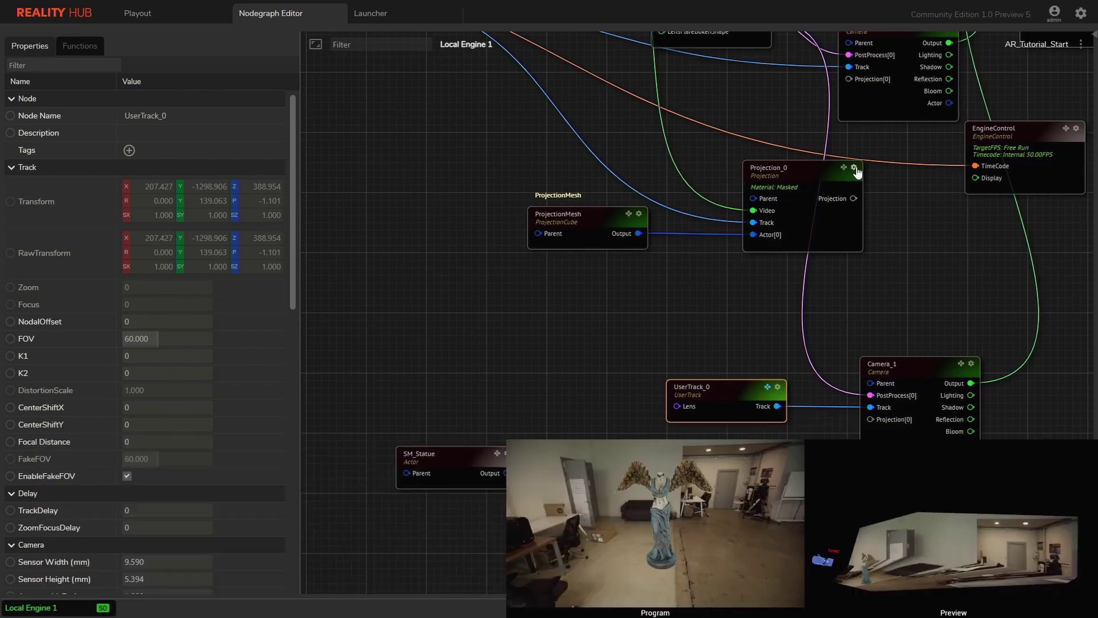
Add a DirectionalLight node to the graph.
right_click(505, 347)
type("direc")
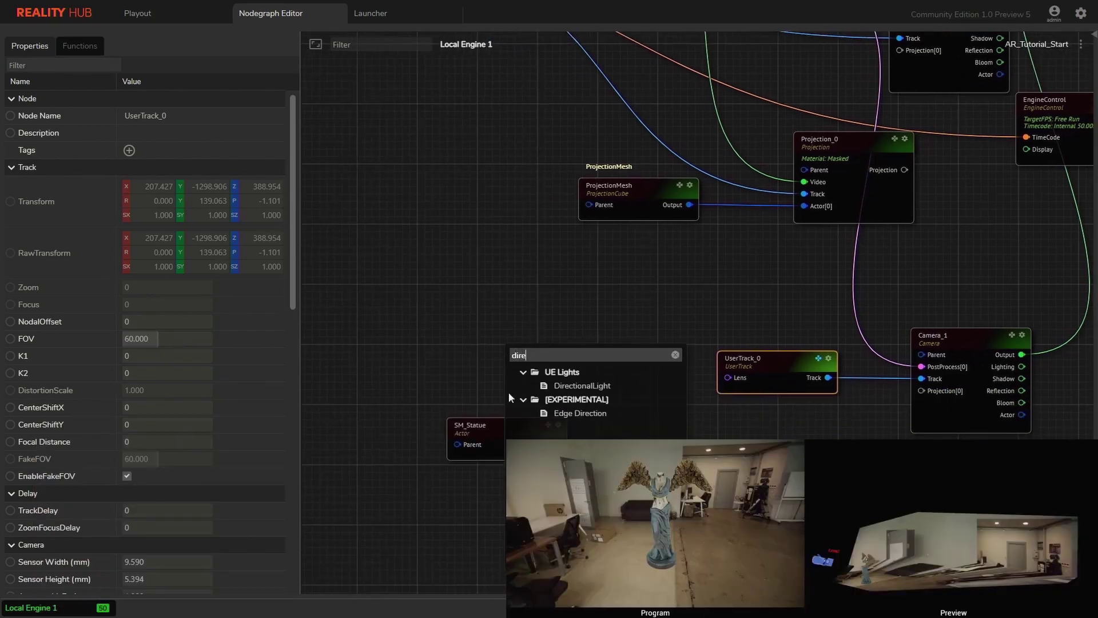
double_click(557, 395)
left_click_drag(540, 353, 493, 286)
Set the light's intensity to 10 and tilt its rotation to Y 3.9, P -9.9.
left_click(147, 354)
type("100")
key("Return")
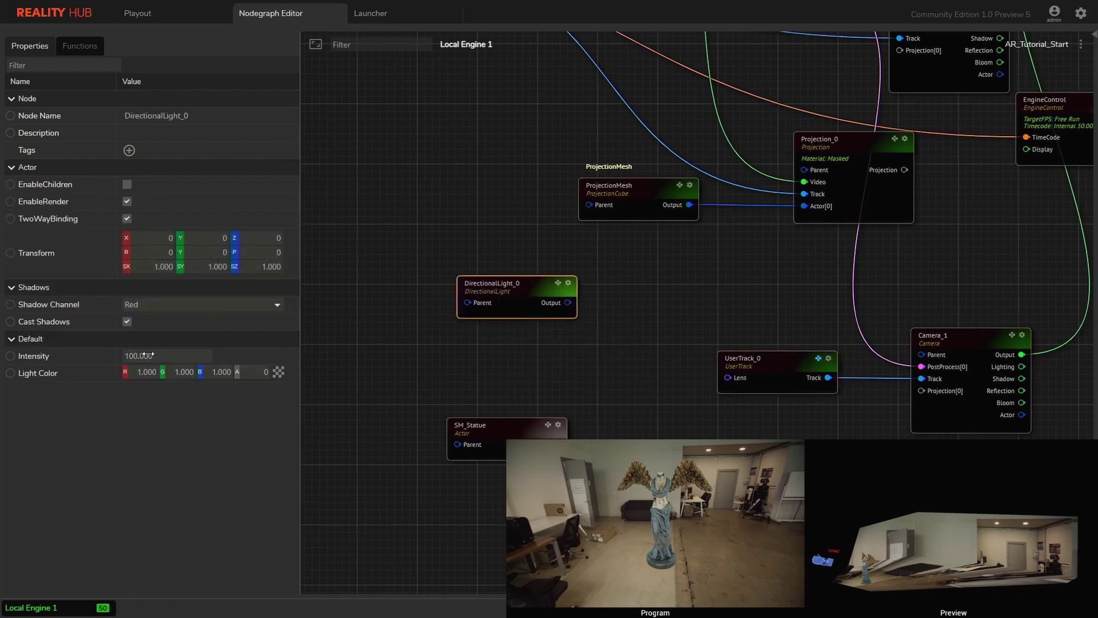
left_click(143, 356)
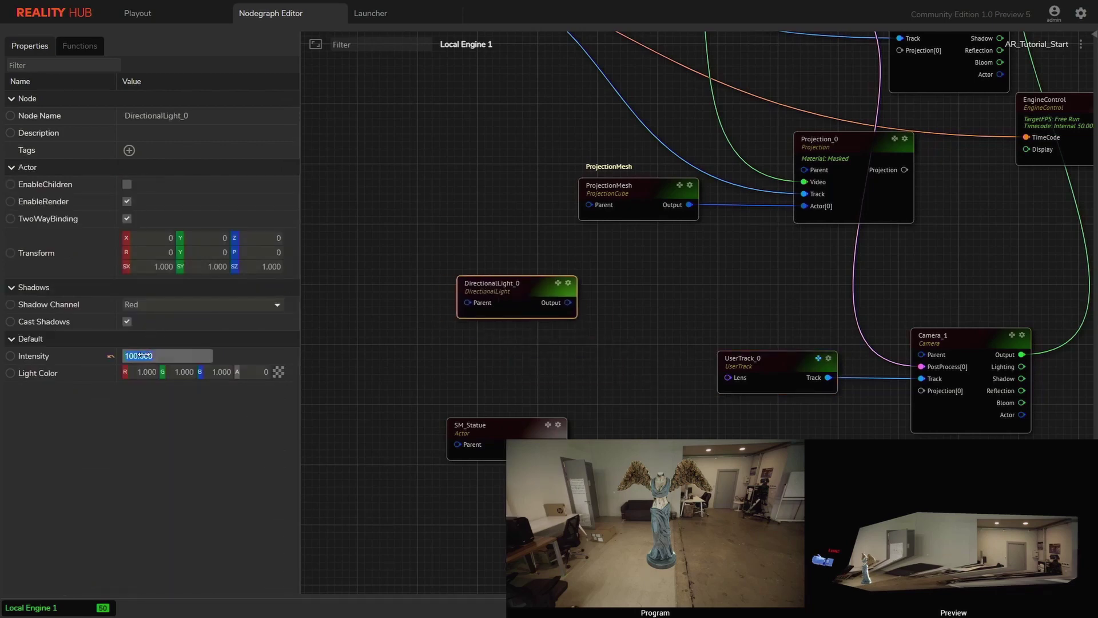
type("10")
key("Return")
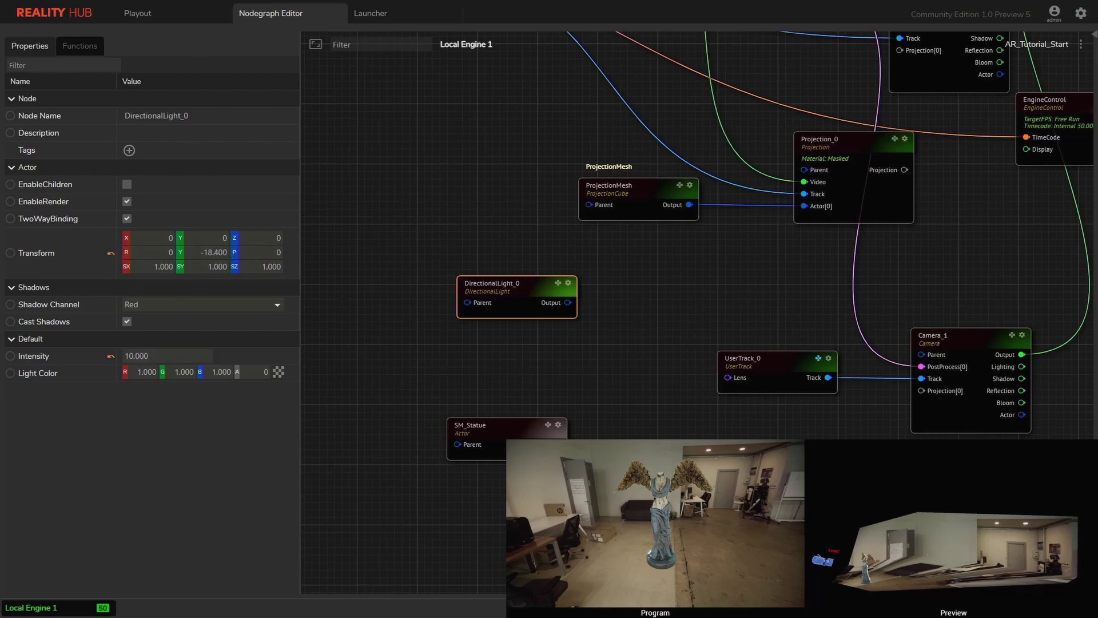
left_click_drag(257, 253, 280, 252)
Set Projection_0's material to LitMasked.
scroll(854, 397, "up", 8)
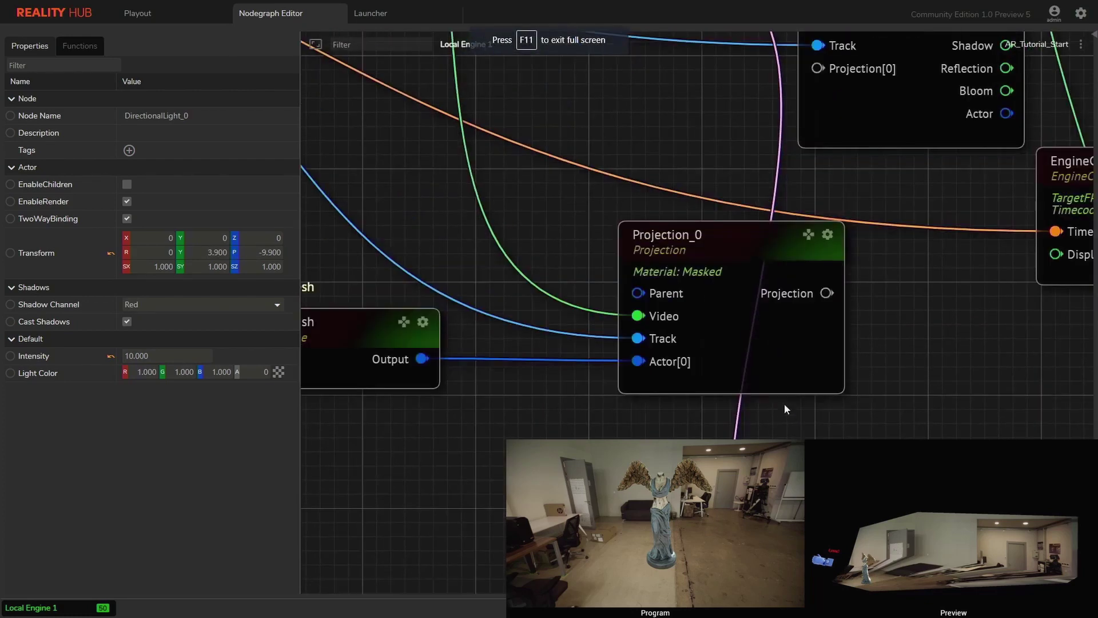
left_click(794, 389)
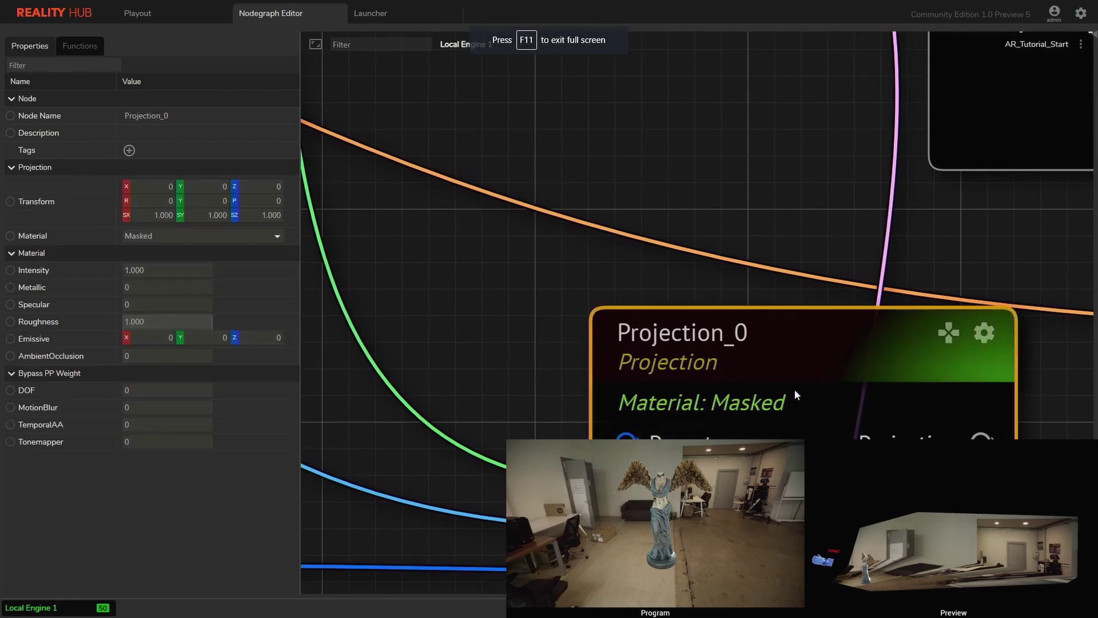
left_click(188, 232)
left_click(181, 264)
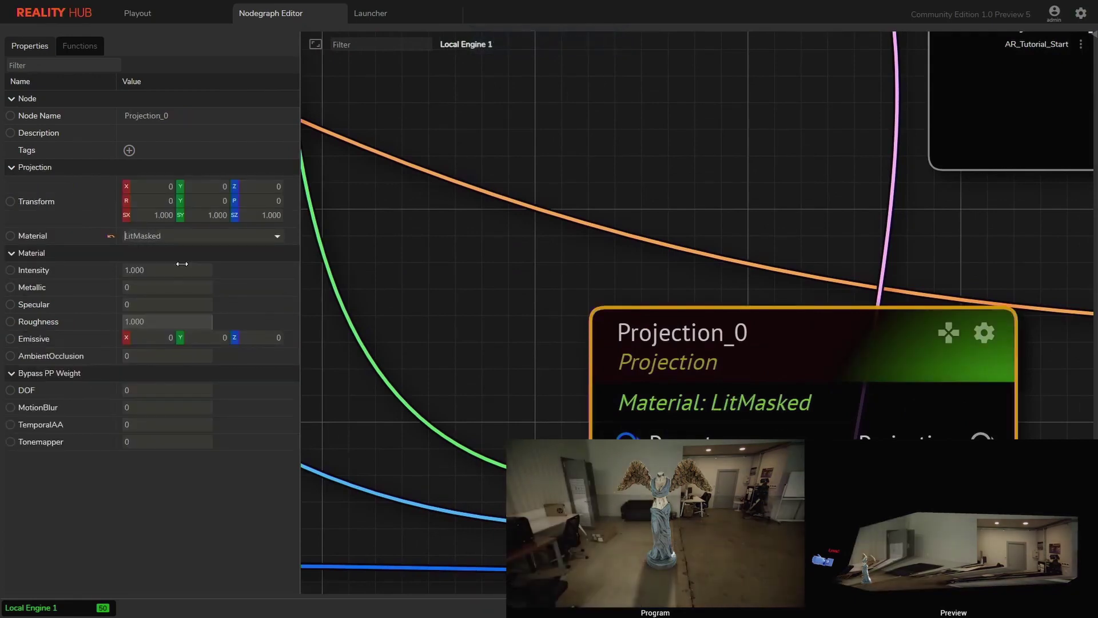
Re-angle DirectionalLight_0 and lower its intensity to 5 so the statue casts a floor shadow.
left_click_drag(392, 362, 575, 308)
scroll(632, 363, "down", 2)
left_click_drag(630, 358, 802, 319)
scroll(657, 289, "down", 1)
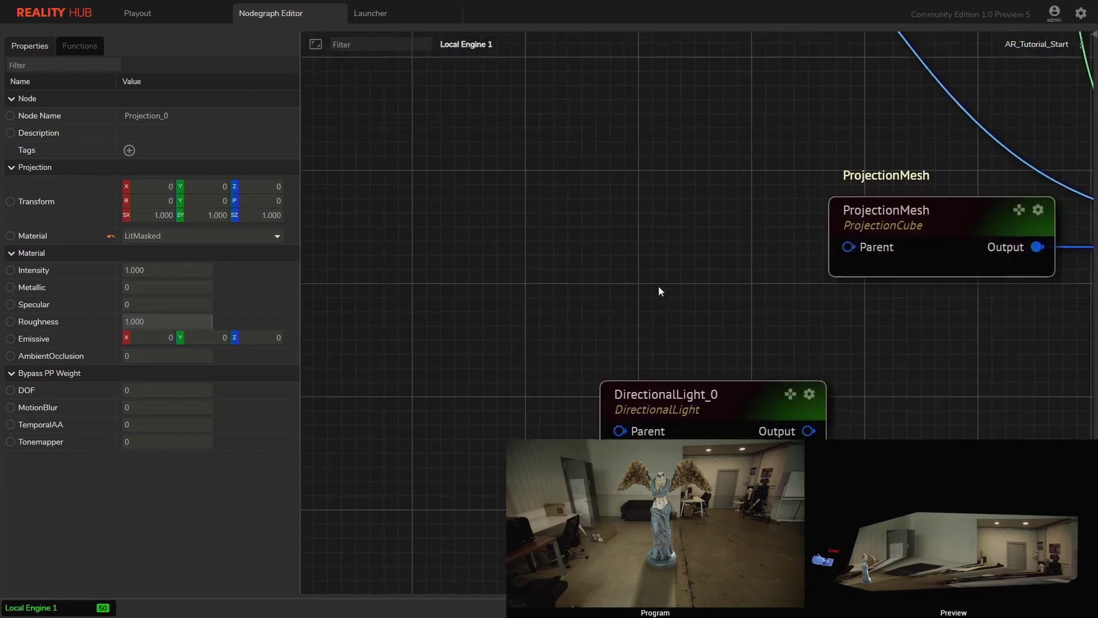
left_click(665, 387)
left_click_drag(206, 252, 228, 252)
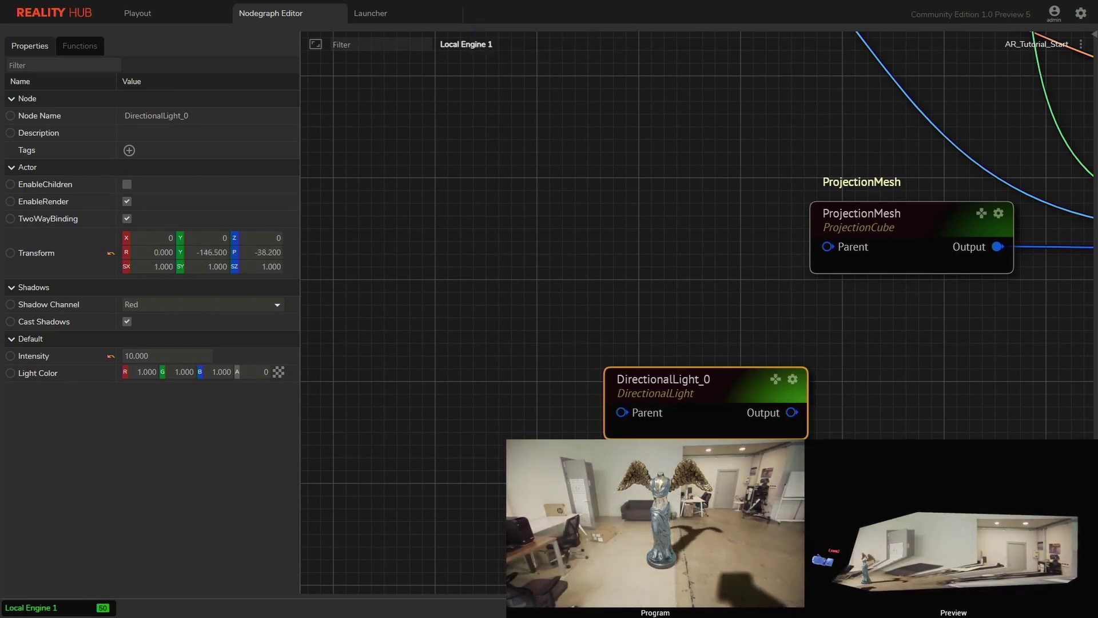
left_click_drag(178, 355, 155, 353)
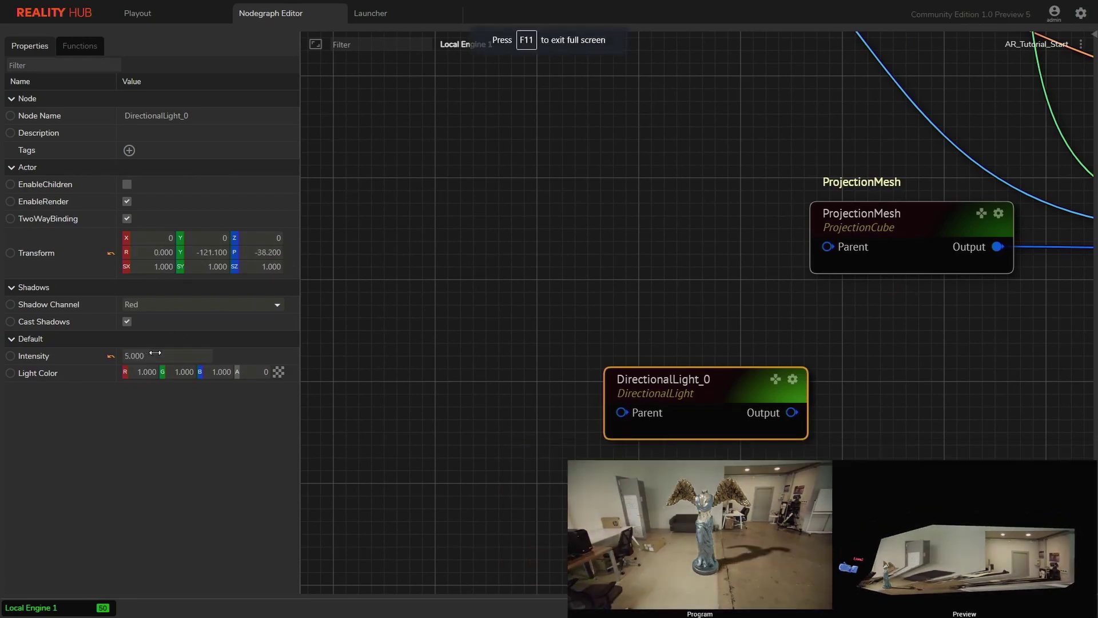
scroll(393, 382, "down", 5)
left_click(393, 383)
Nudge ProjectionMesh along X, then toggle Projection_0 between Debug and LitMasked shading.
scroll(577, 372, "up", 5)
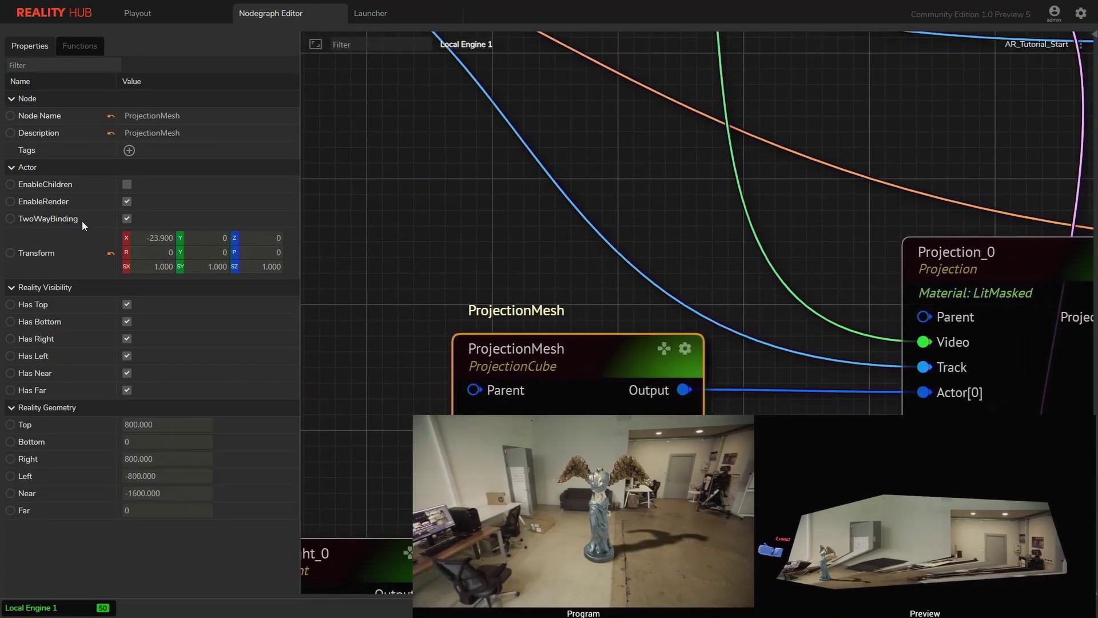
mouse_move(151, 237)
left_mouse_down()
mouse_move(293, 237)
mouse_move(146, 238)
left_mouse_up()
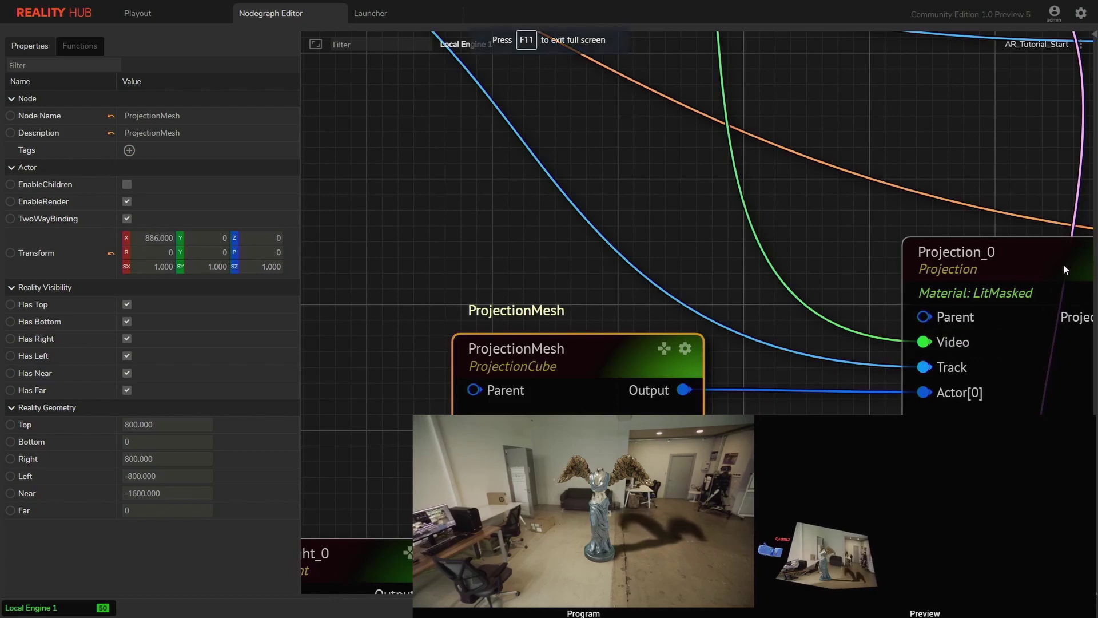
middle_click_drag(1054, 266, 932, 256)
left_click(1012, 255)
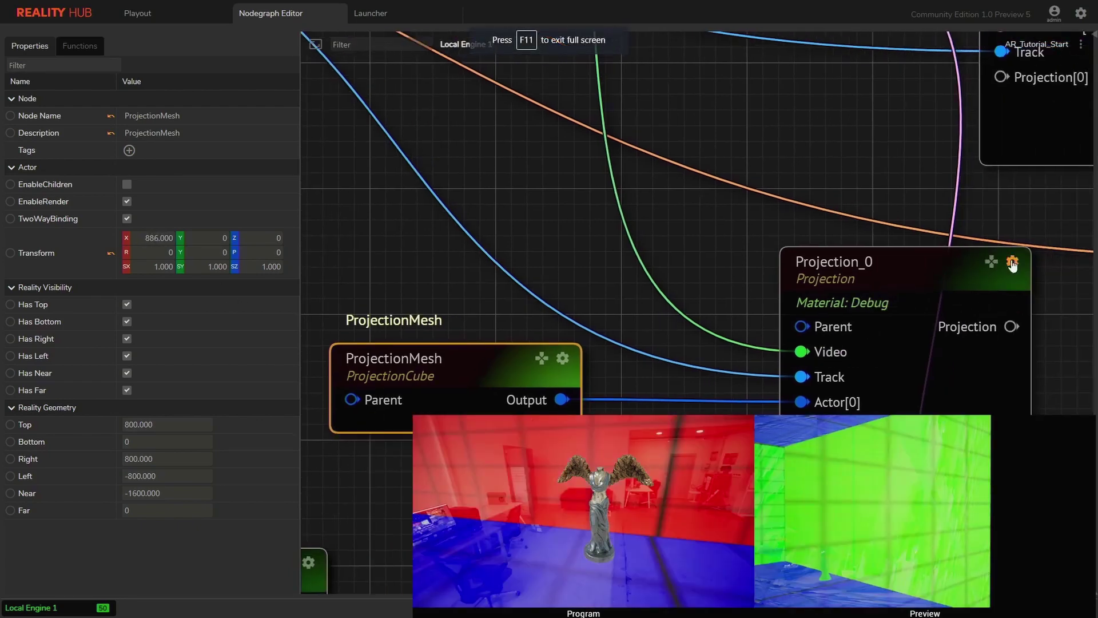
left_click(1013, 262)
left_click(1013, 262)
left_click(1012, 262)
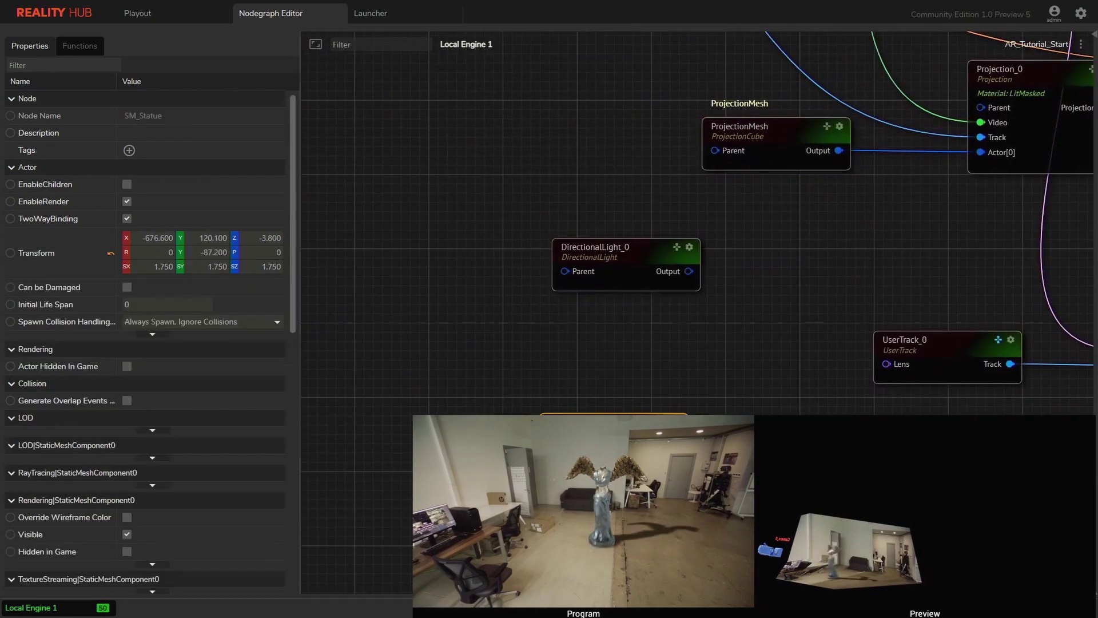
Check the directional light, then set ProjectionMesh's Transform X to 315.
left_click(595, 246)
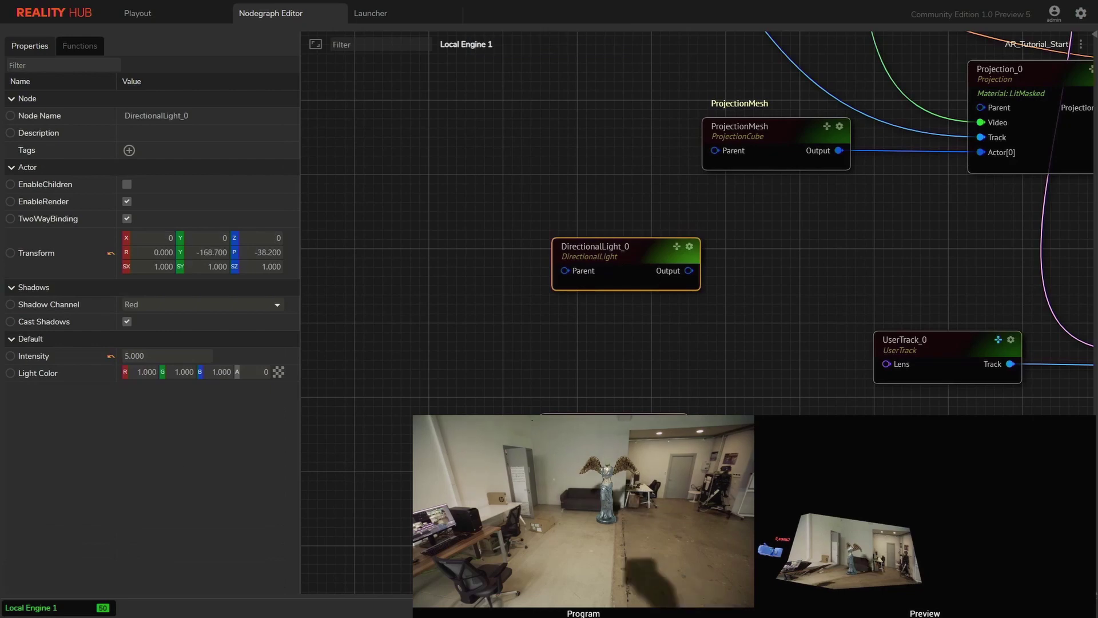
key("F11")
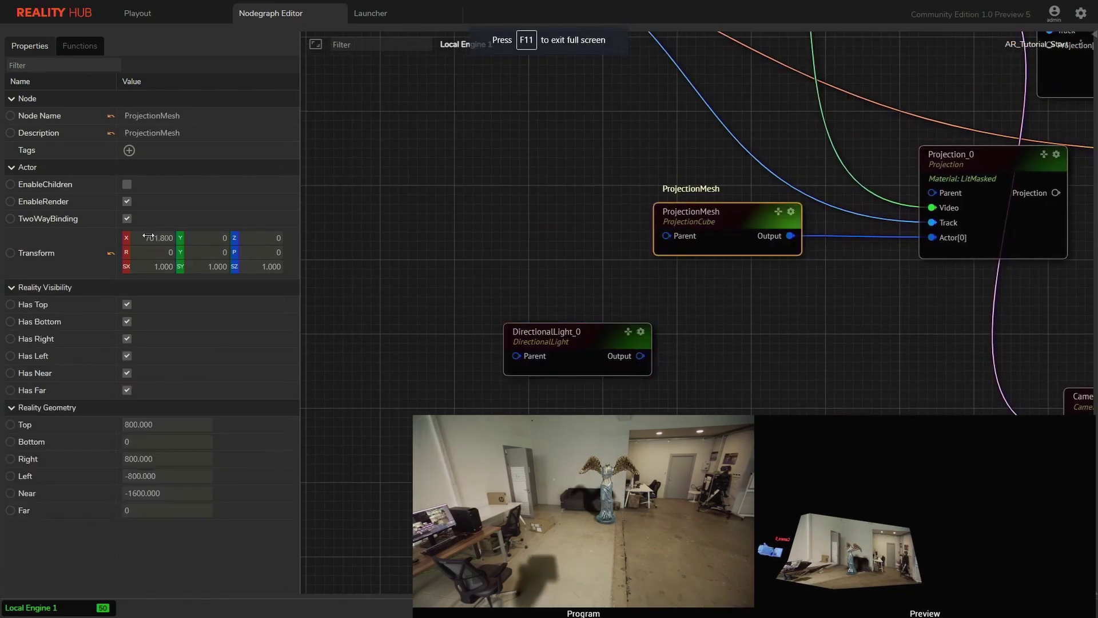
left_click_drag(150, 238, 148, 240)
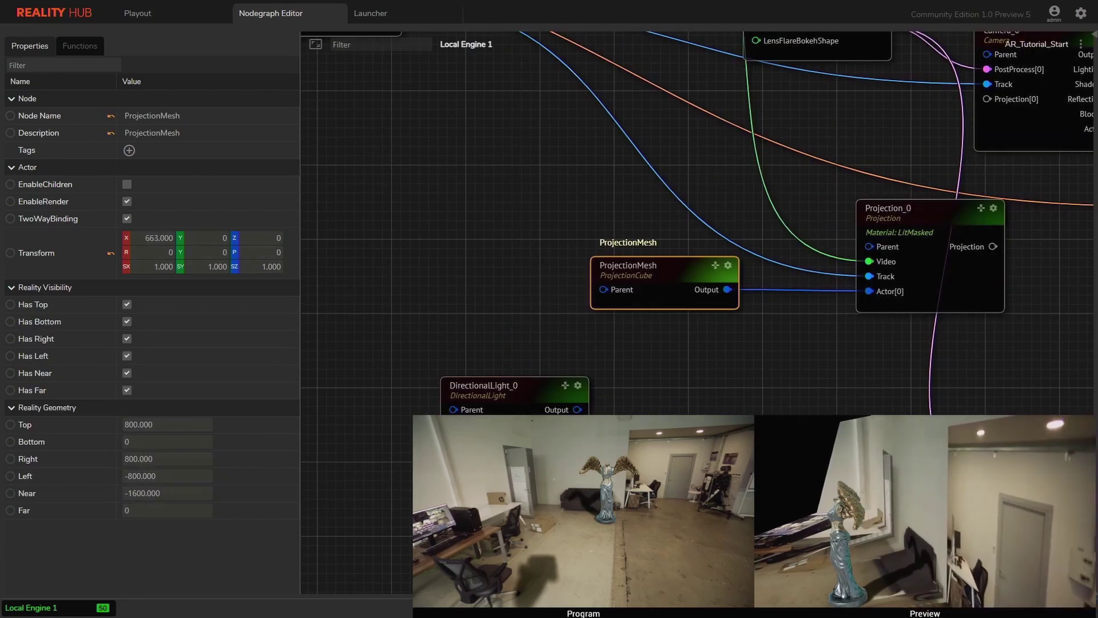
left_click_drag(395, 553, 186, 357)
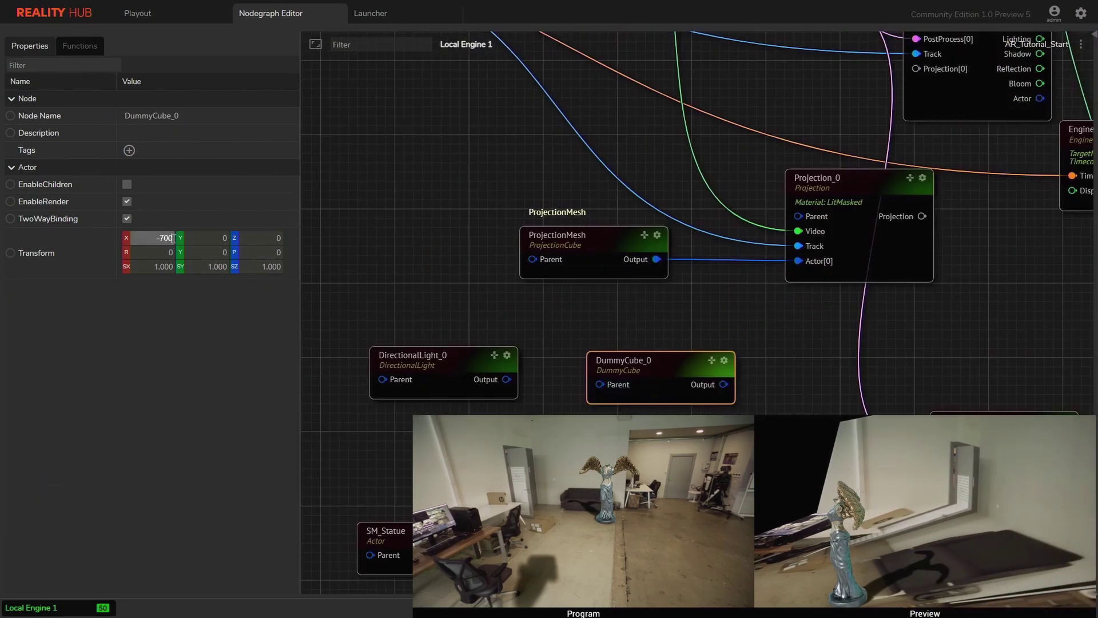
Shape DummyCube_0 into a thin wall at X -920.3, Y 316.1, scale 0.2/2.4/3.1.
key("Return")
left_click_drag(174, 238, 235, 237)
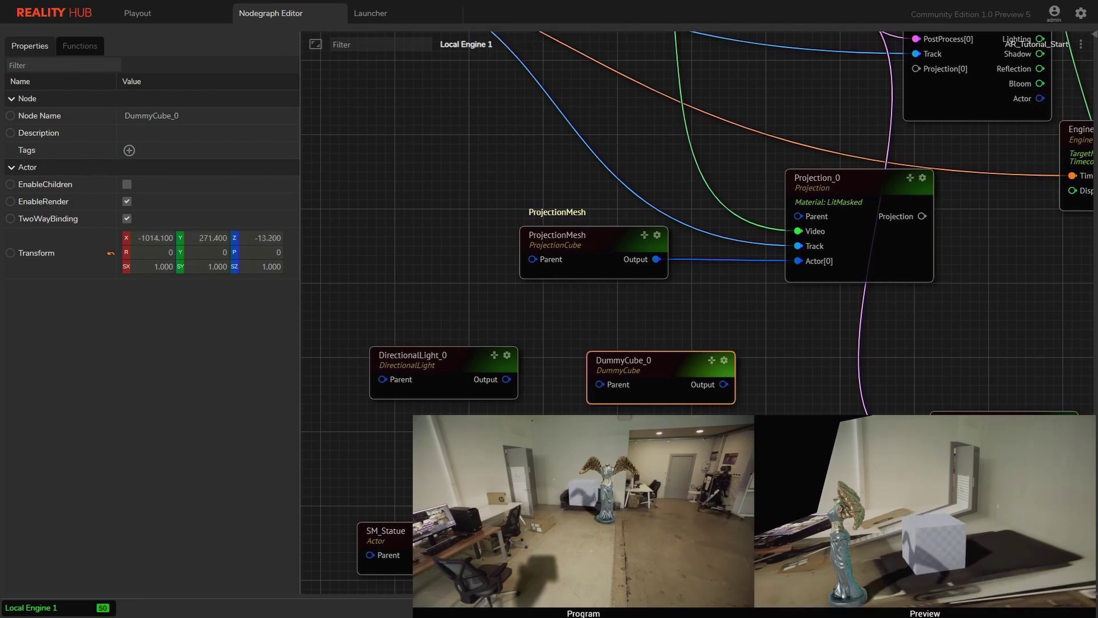
left_click_drag(194, 267, 201, 270)
left_click_drag(154, 238, 166, 238)
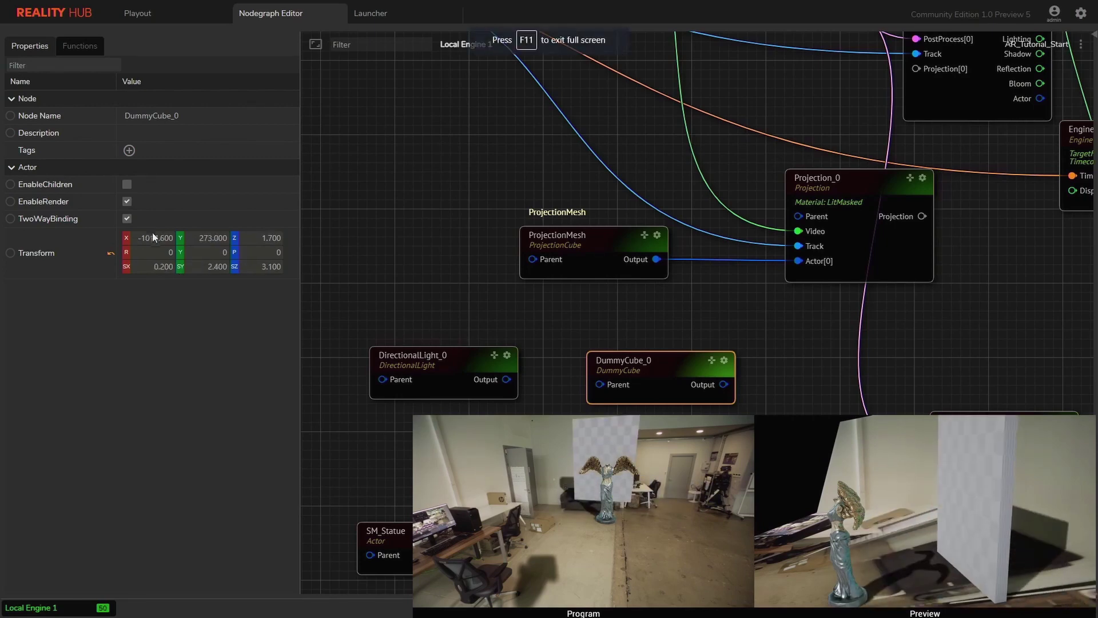
left_click_drag(263, 267, 272, 266)
left_click_drag(182, 238, 182, 252)
Add an Actor input pin to Projection_0 and wire DummyCube_0 into Actor[1].
left_click_drag(884, 365, 672, 294)
right_click(735, 211)
left_click(755, 245)
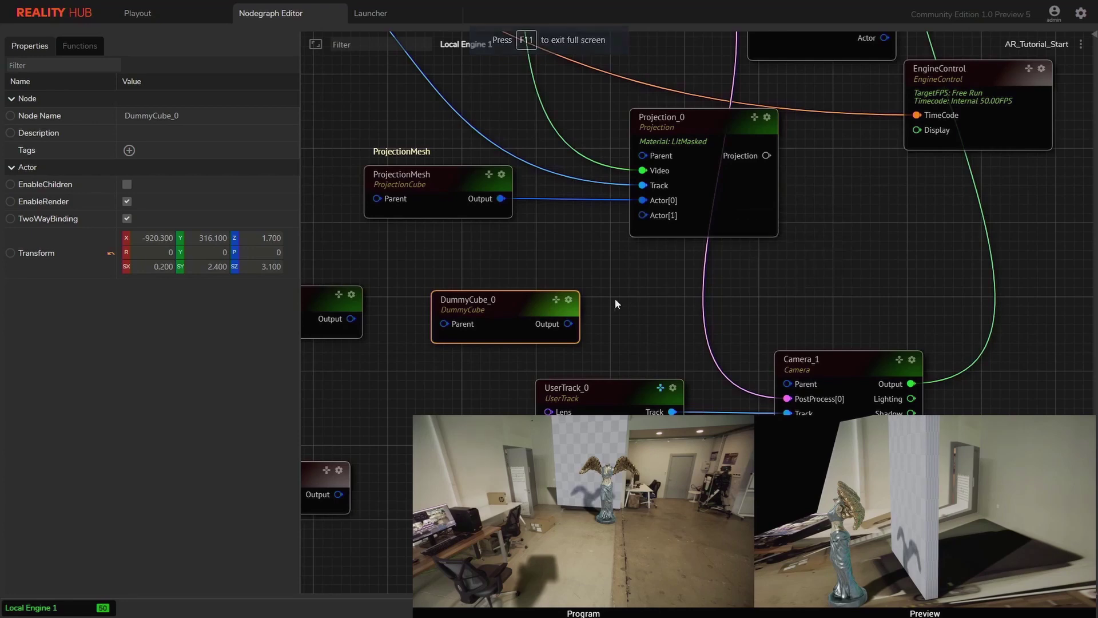
left_click_drag(660, 220, 660, 219)
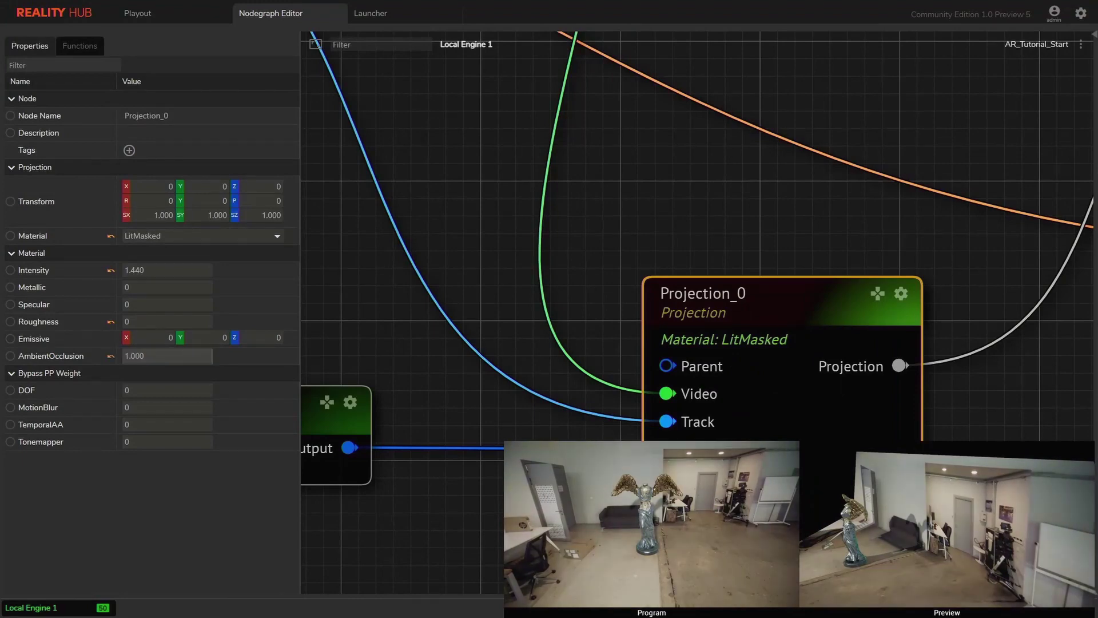
Push Projection_0's Metallic up to about 0.7, then bring it back down to 0.250.
key("F11")
left_click_drag(133, 289, 191, 290)
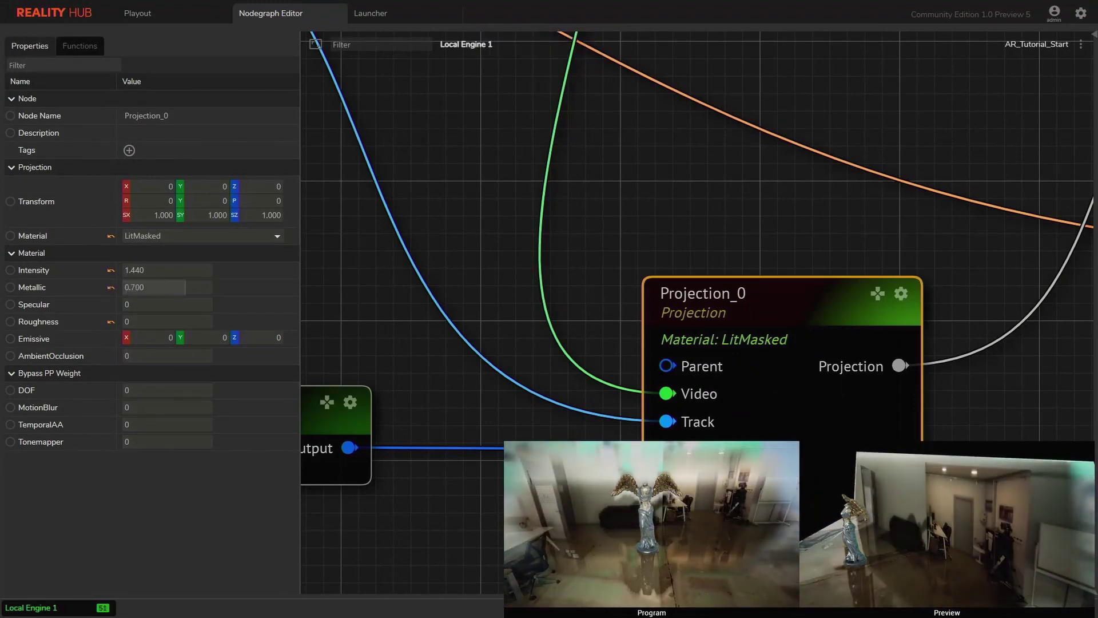
left_click_drag(183, 287, 164, 287)
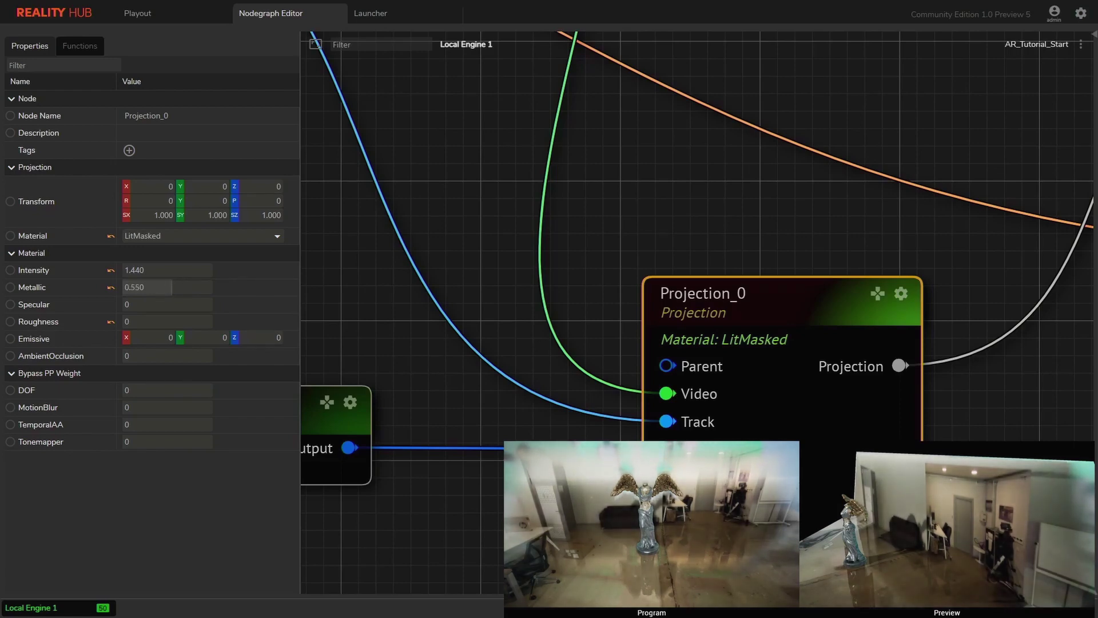
left_click_drag(169, 287, 145, 287)
Turn off every face of ProjectionCube_0 except Has Bottom.
key("F11")
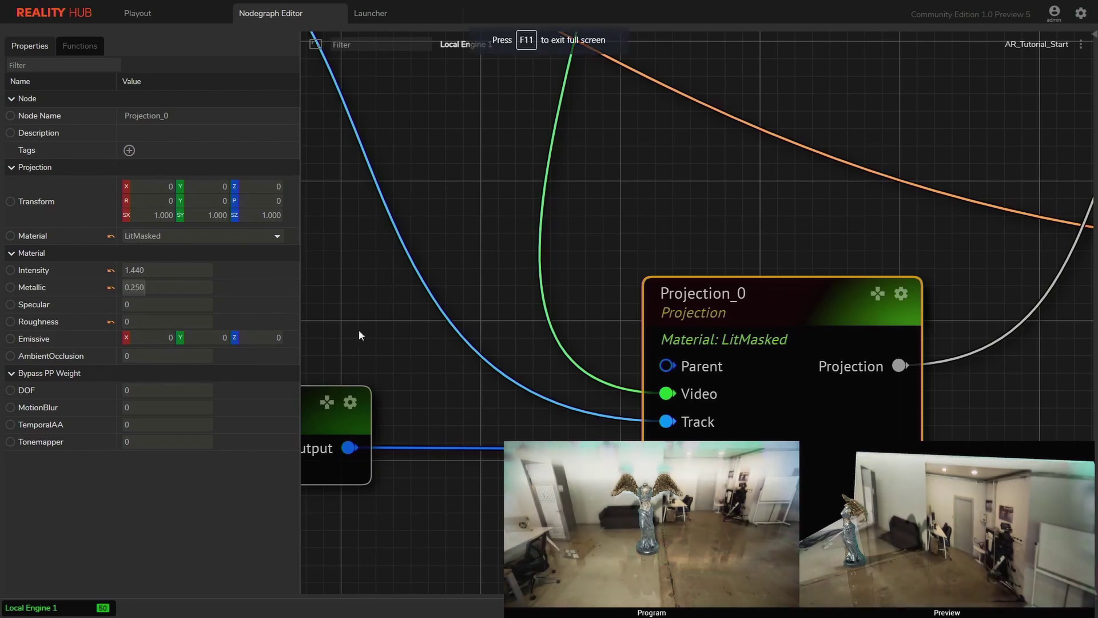
scroll(406, 332, "down", 3)
left_click(568, 329)
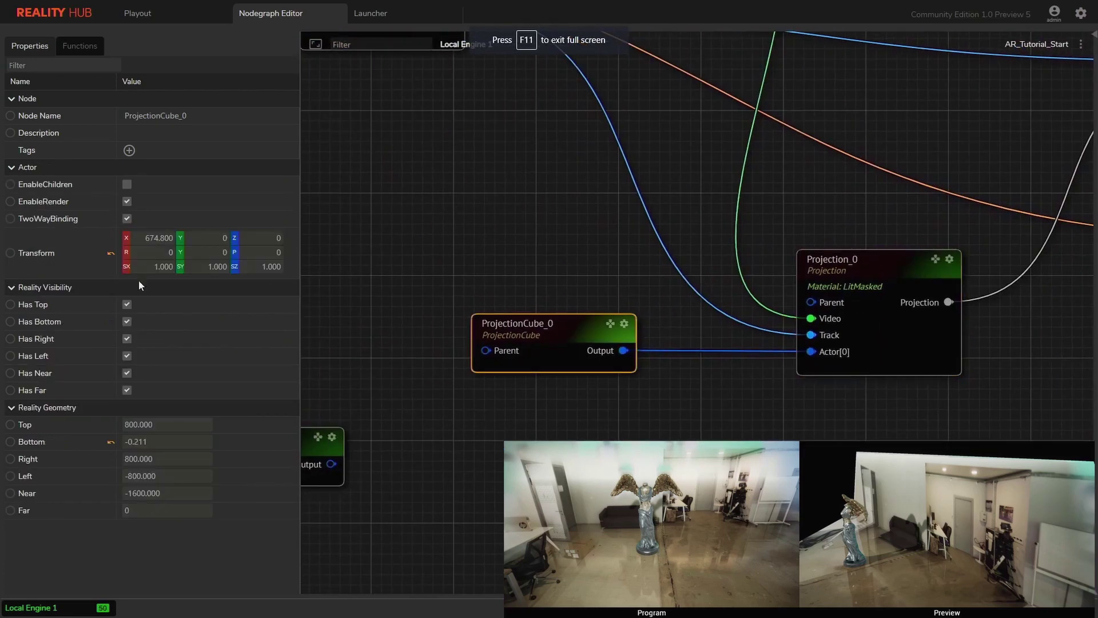
left_click(127, 304)
left_click(127, 339)
left_click(127, 355)
left_click(127, 373)
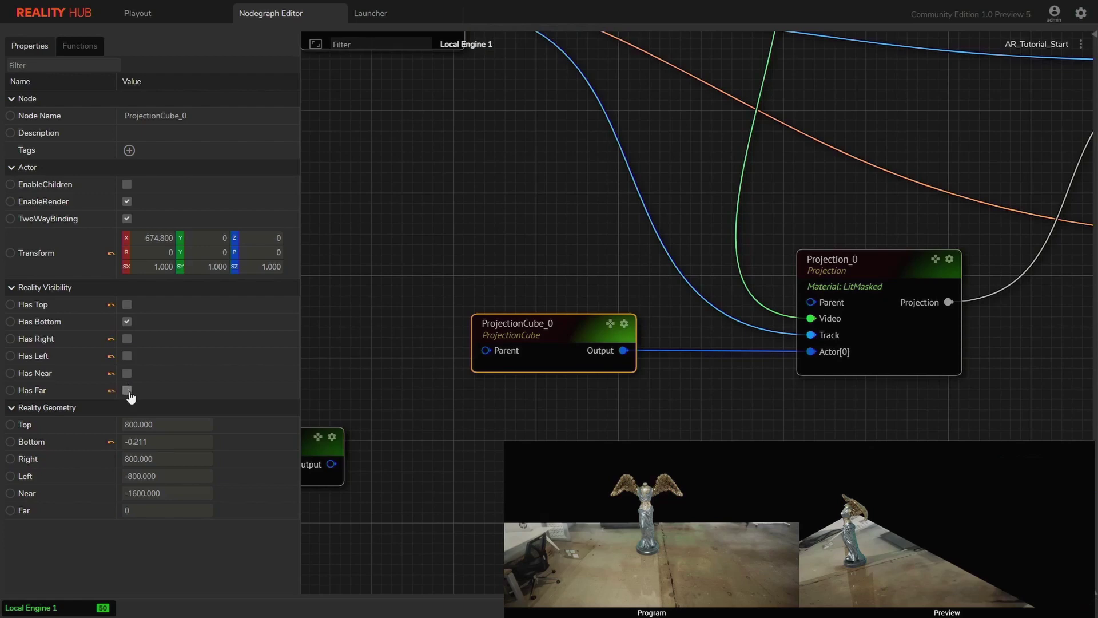
Duplicate it as ProjectionCube_1, wire it to Projection_0's new Actor[1], enabling all faces but Bottom.
right_click(556, 330)
left_click(572, 339)
left_click_drag(549, 369, 550, 439)
right_click(867, 360)
left_click(903, 392)
left_click_drag(646, 458, 840, 370)
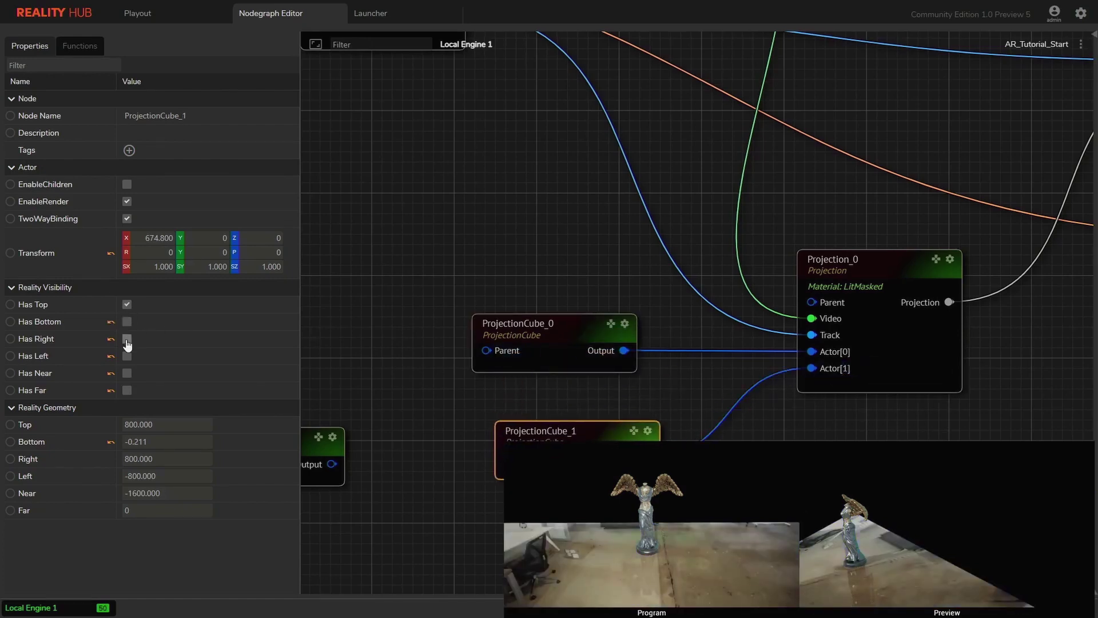
left_click(127, 374)
left_click(127, 390)
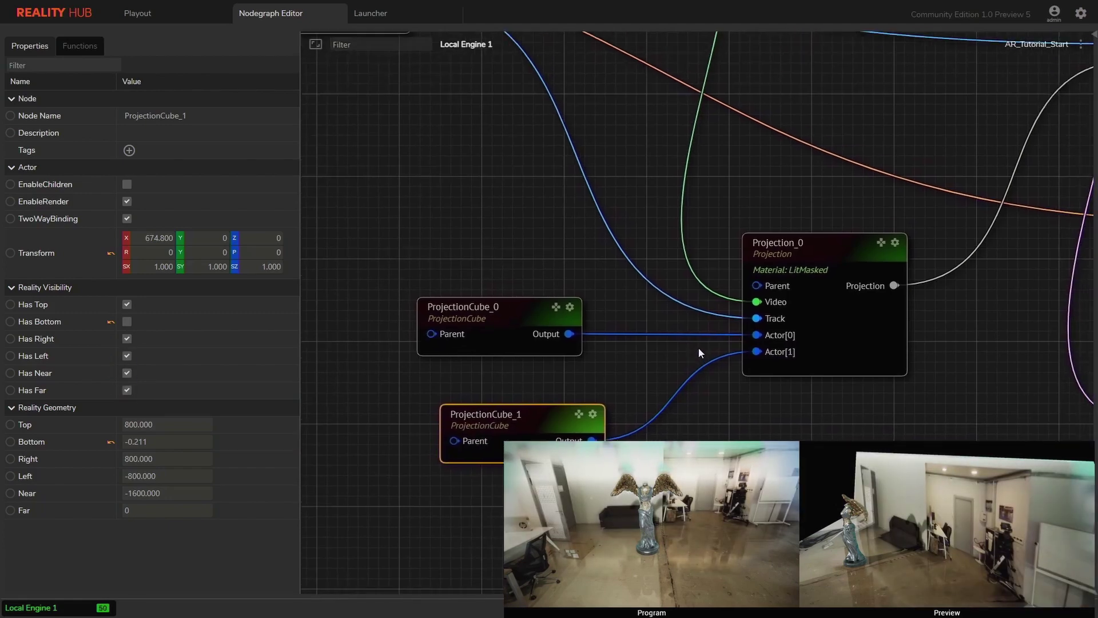
Duplicate Projection_0 as Projection_1 below it and move ProjectionCube_1 lower-left in the graph.
left_click(820, 281)
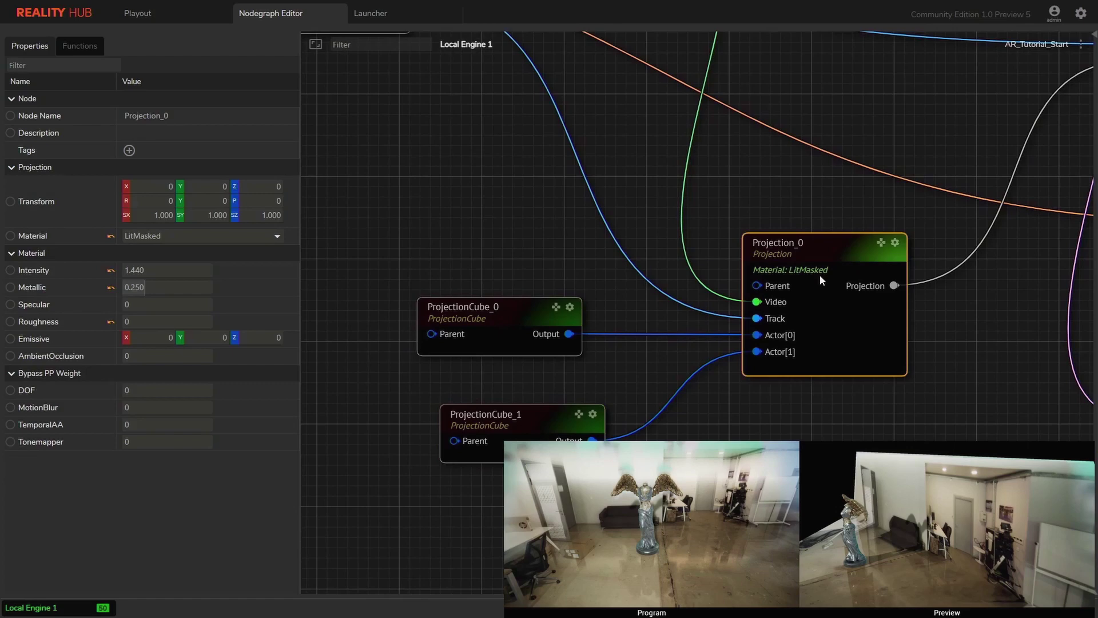
right_click(845, 267)
left_click(849, 276)
left_click_drag(850, 276, 758, 437)
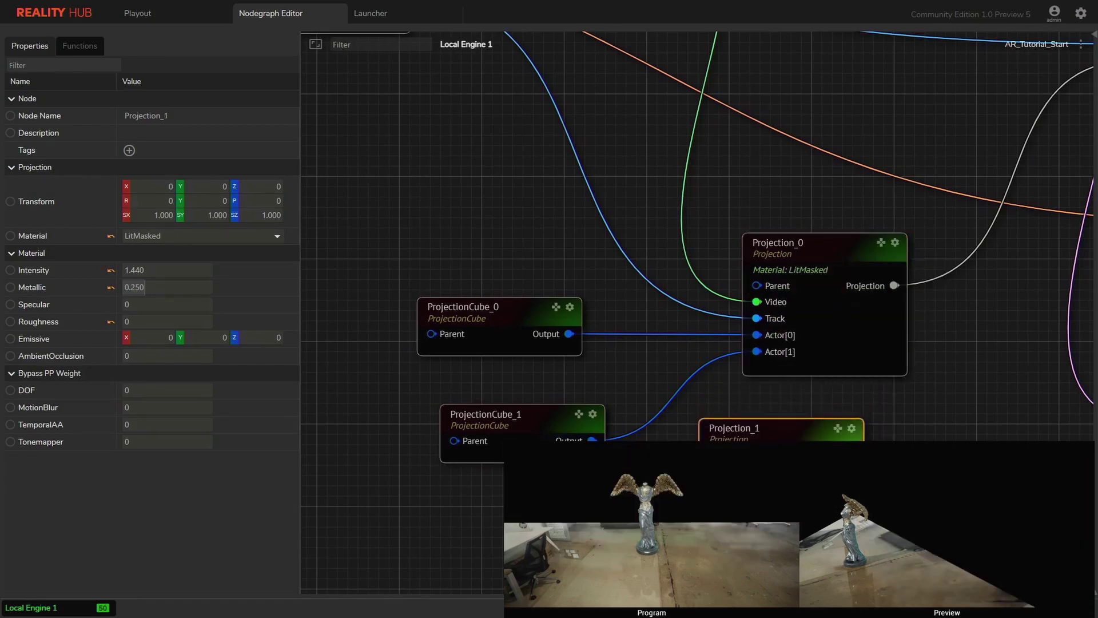
scroll(670, 230, "down", 4)
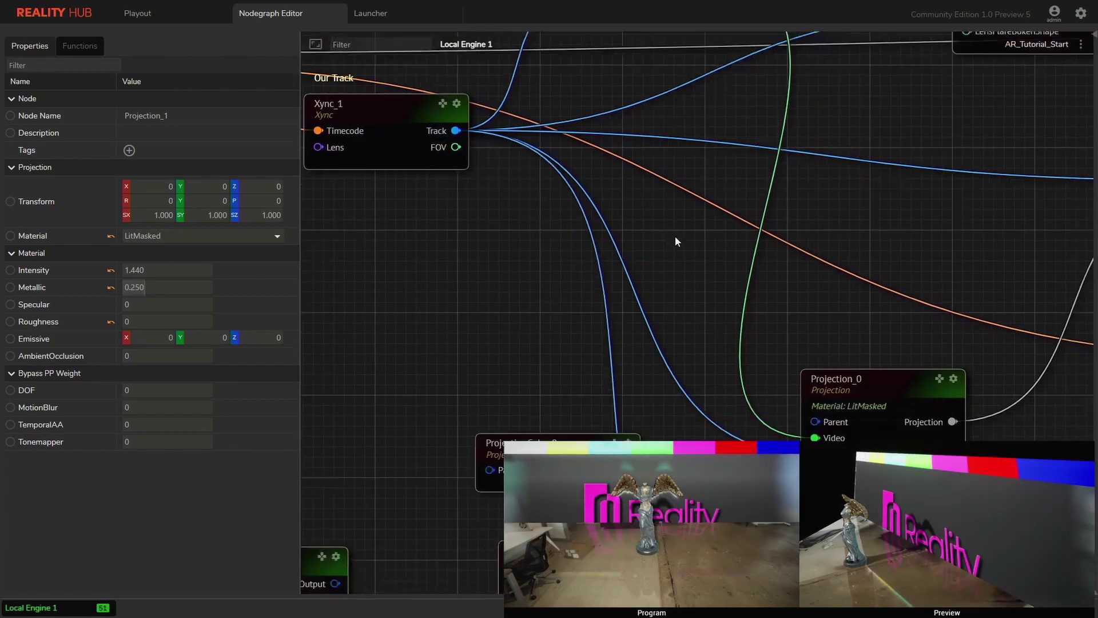
left_click(905, 436)
left_click(763, 420)
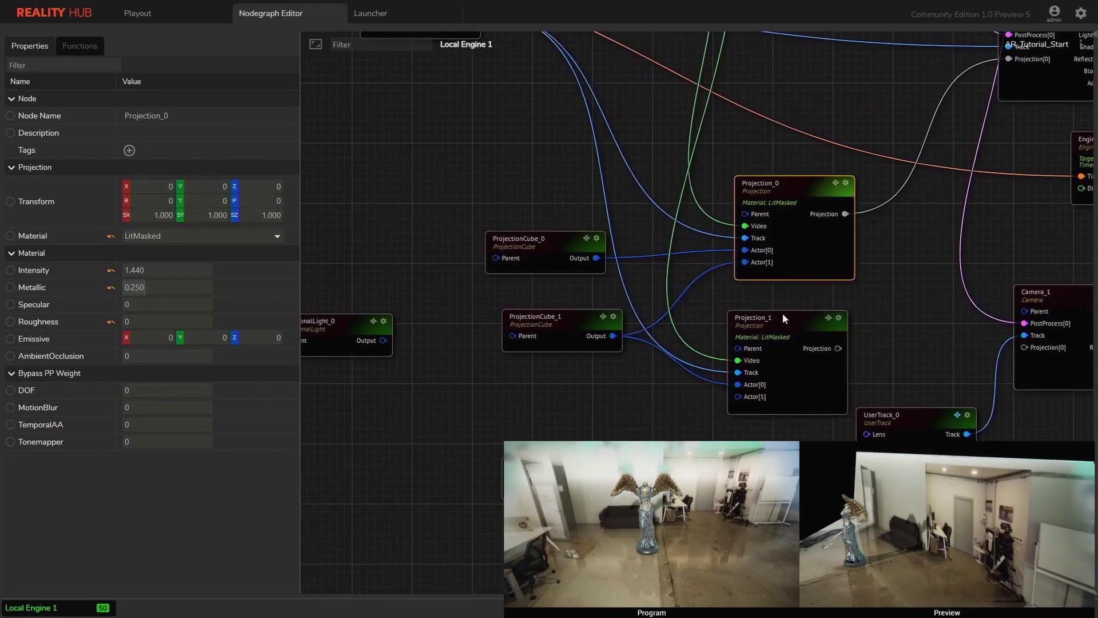
left_click_drag(562, 323, 526, 338)
left_click(784, 330)
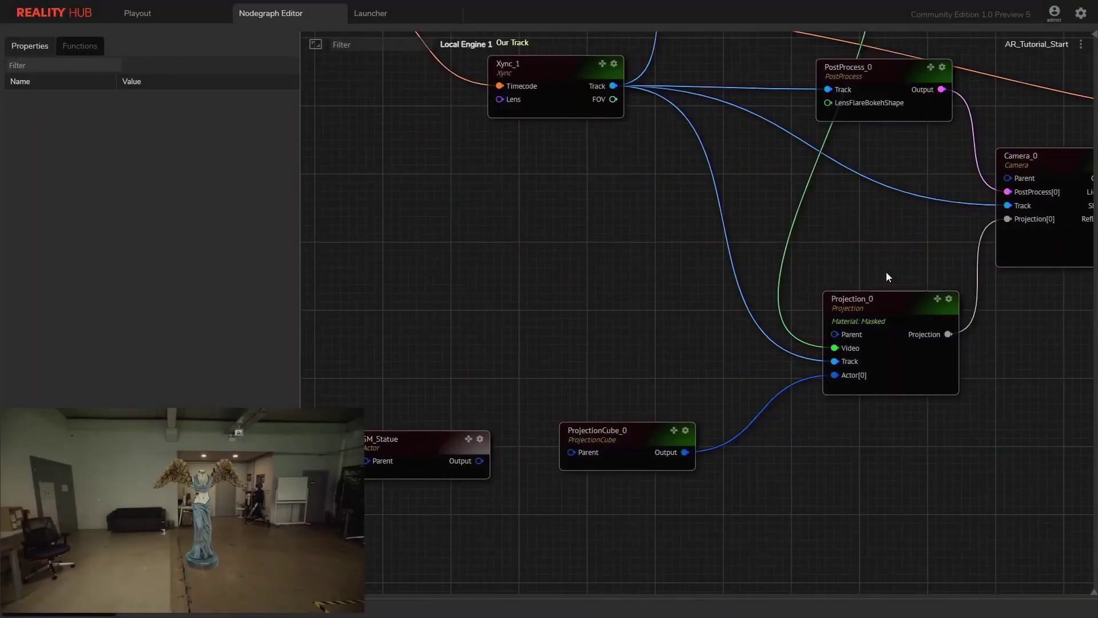
Clear space in the graph and add a SpotLight node via the 'spot' search.
mouse_move(593, 270)
left_mouse_down()
mouse_move(670, 204)
mouse_move(596, 261)
left_mouse_up()
left_click_drag(472, 395, 471, 500)
left_click_drag(456, 215, 567, 238)
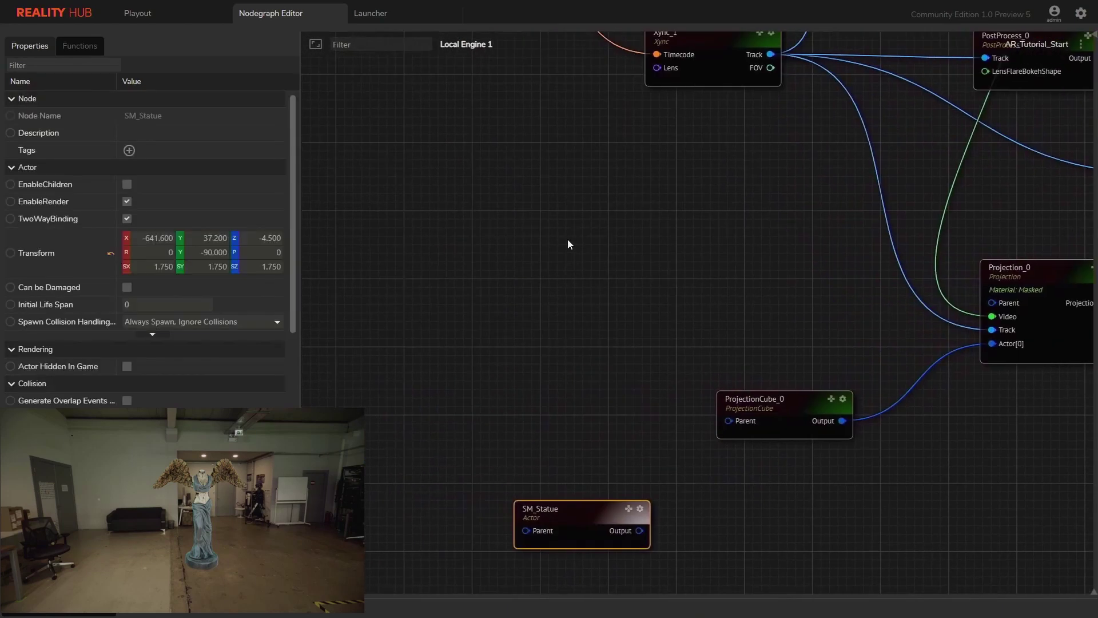
right_click(510, 247)
type("spot")
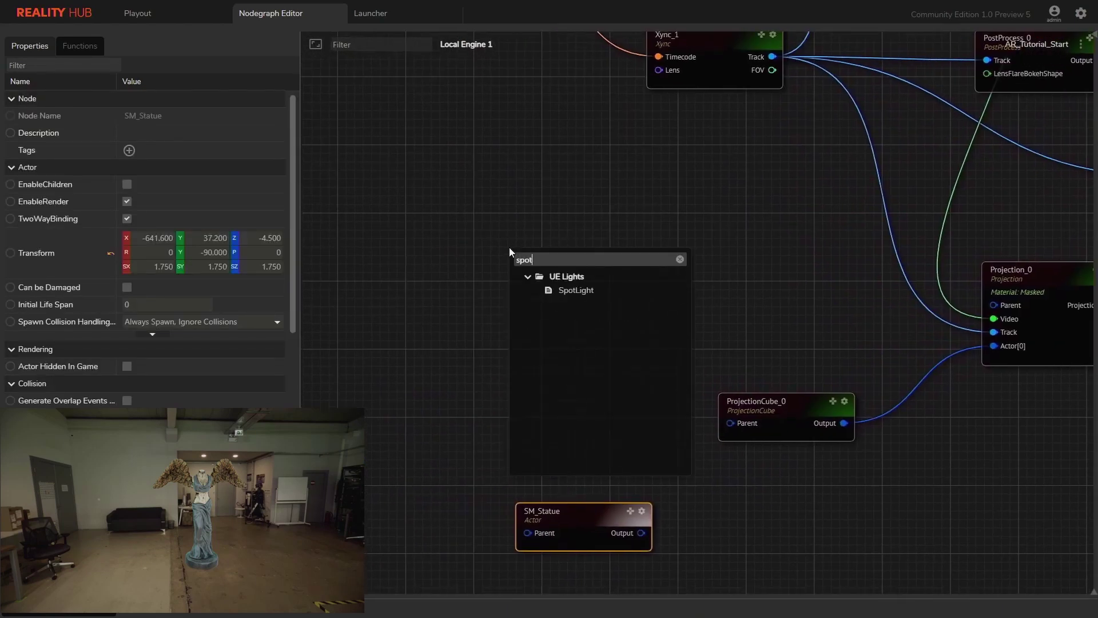
key("Down")
key("Return")
Place SpotLight_0 at X -725.5, Y 187, Z 275.3 and turn on its Debug display.
left_click(585, 263)
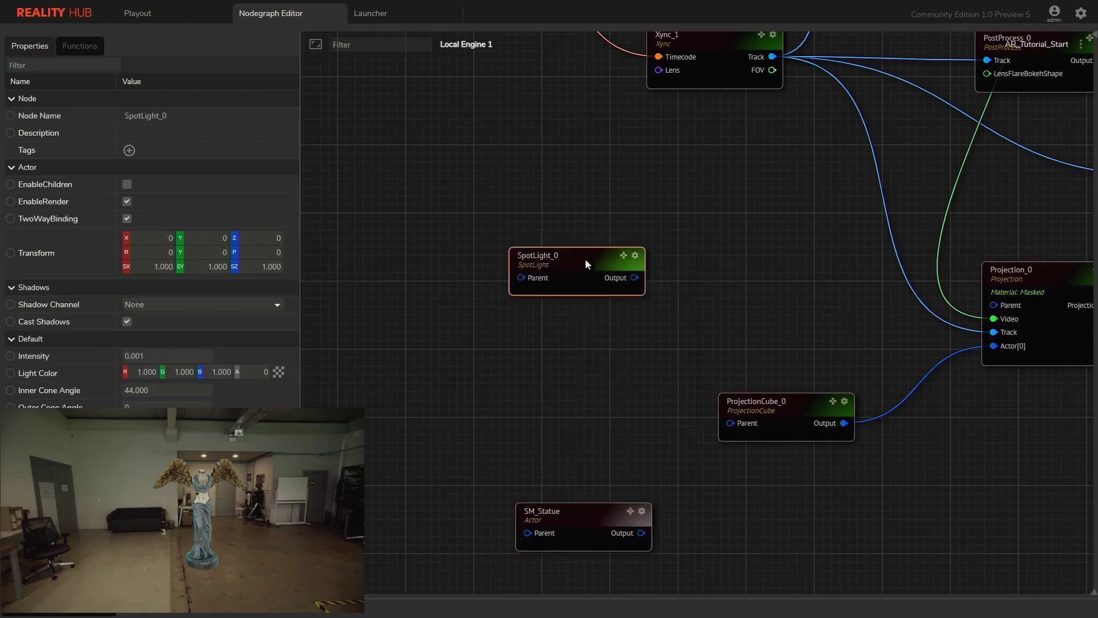
left_click(152, 239)
type("-700")
key("Return")
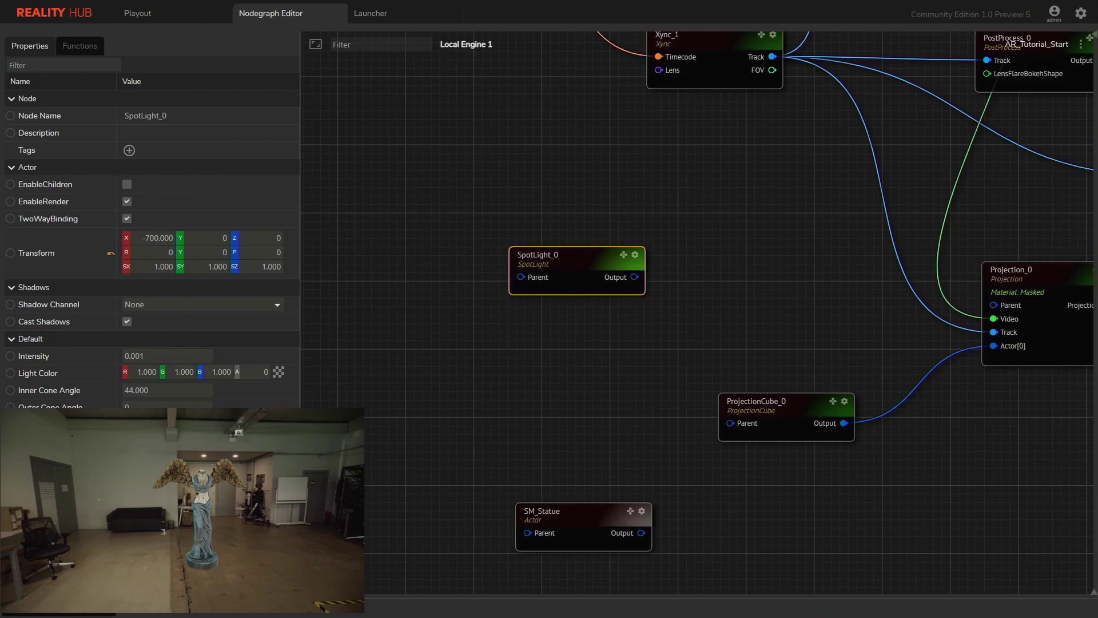
left_click(127, 425)
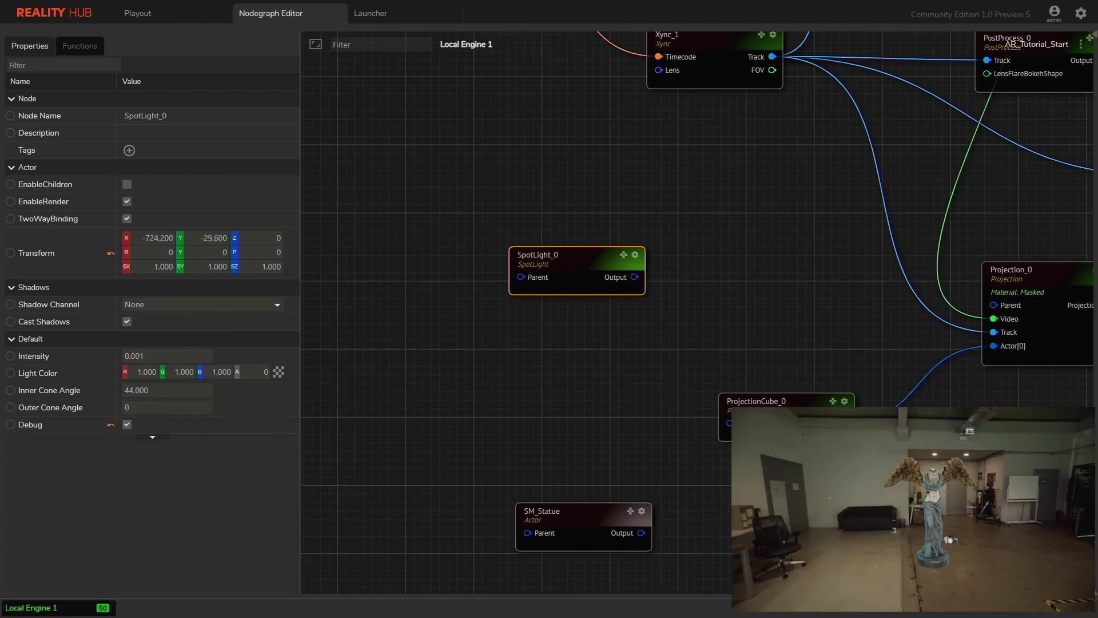
left_click_drag(155, 239, 258, 237)
Aim SpotLight_0 straight down with pitch -90, set intensity 50000, and adjust its colour.
left_click(264, 252)
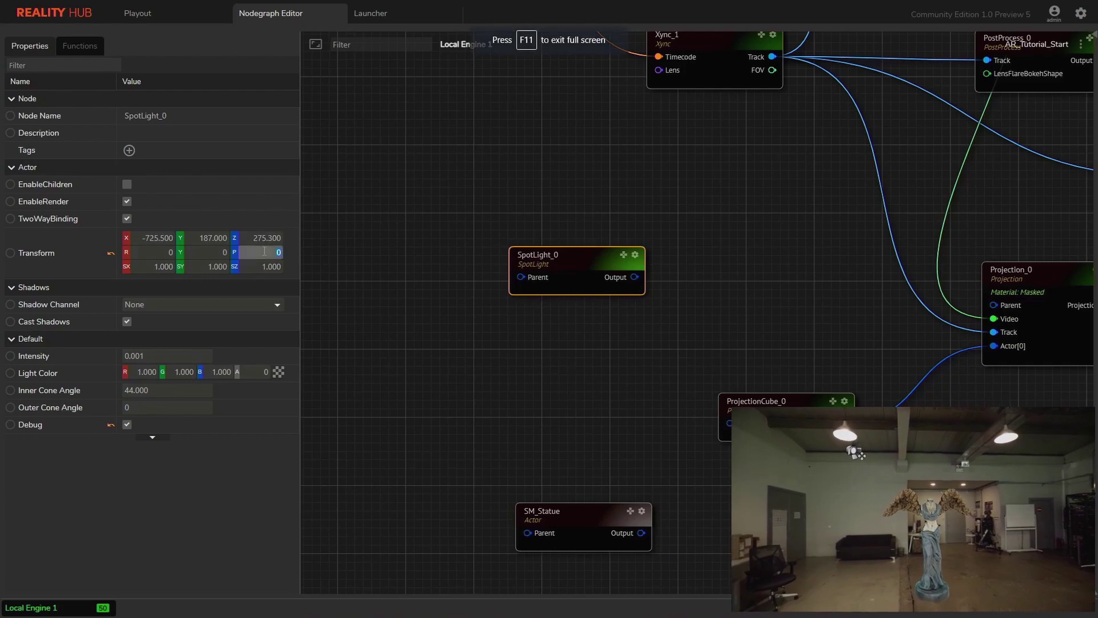
type("-90")
key("Return")
left_click(135, 356)
type("50000")
key("Return")
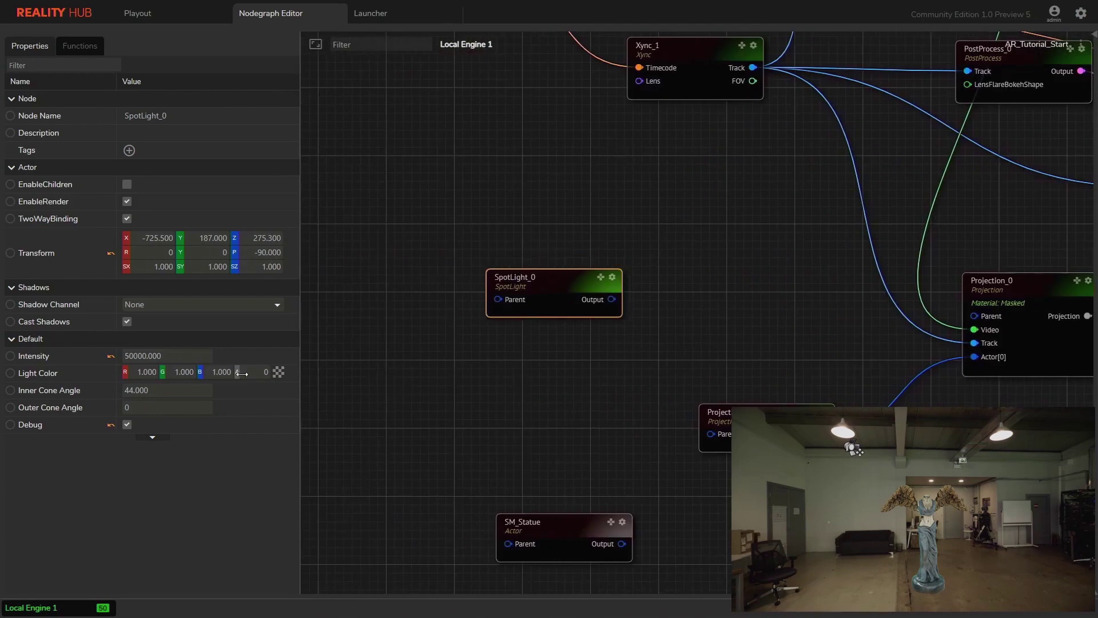
left_click(278, 373)
left_click_drag(403, 413, 440, 417)
left_click(482, 369)
Change Projection_0's material to LitMasked, then reselect SpotLight_0.
scroll(582, 268, "up", 8)
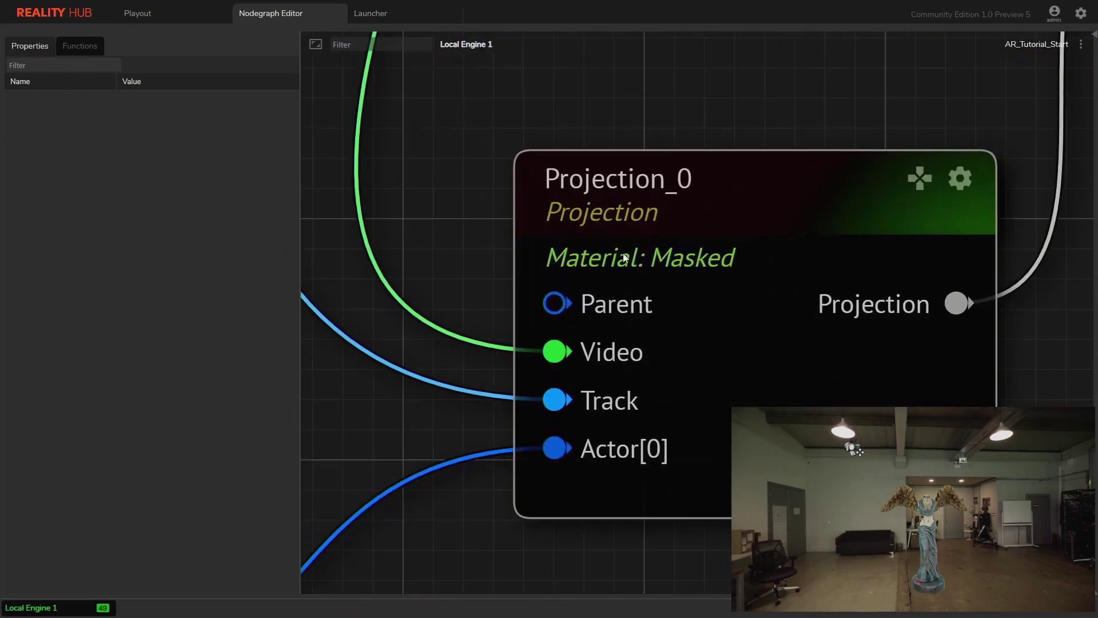
left_click(583, 268)
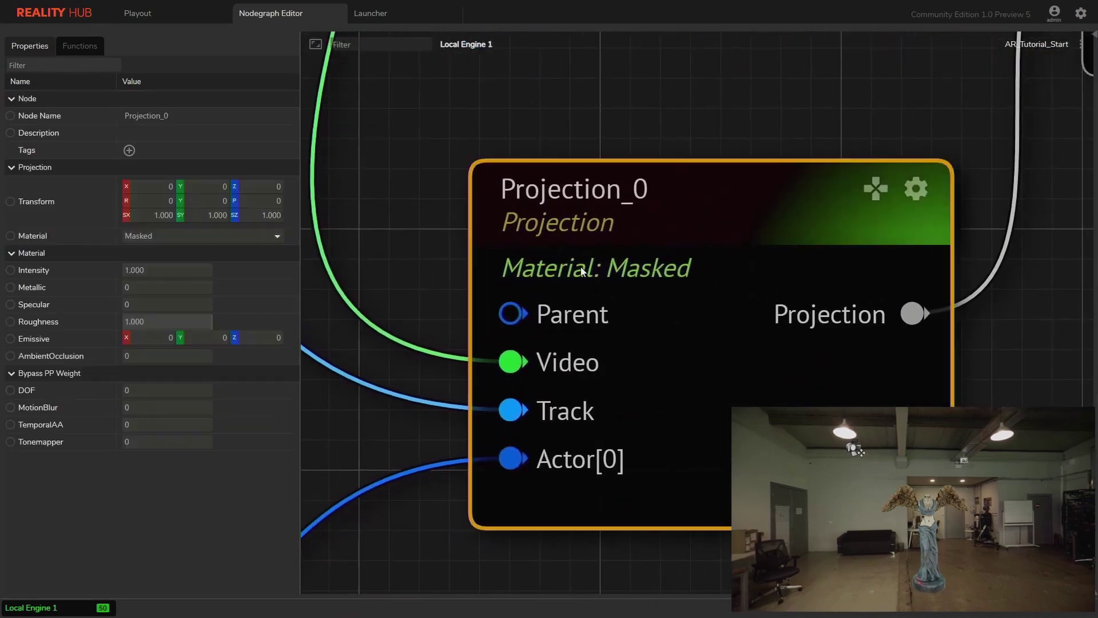
left_click(184, 235)
left_click(173, 265)
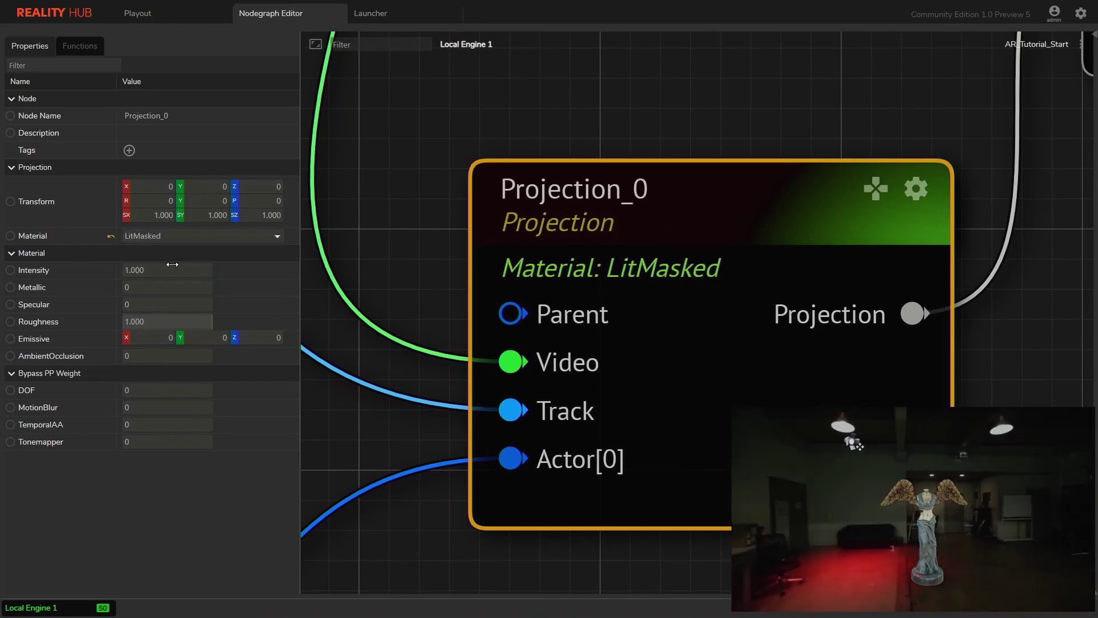
scroll(595, 342, "down", 8)
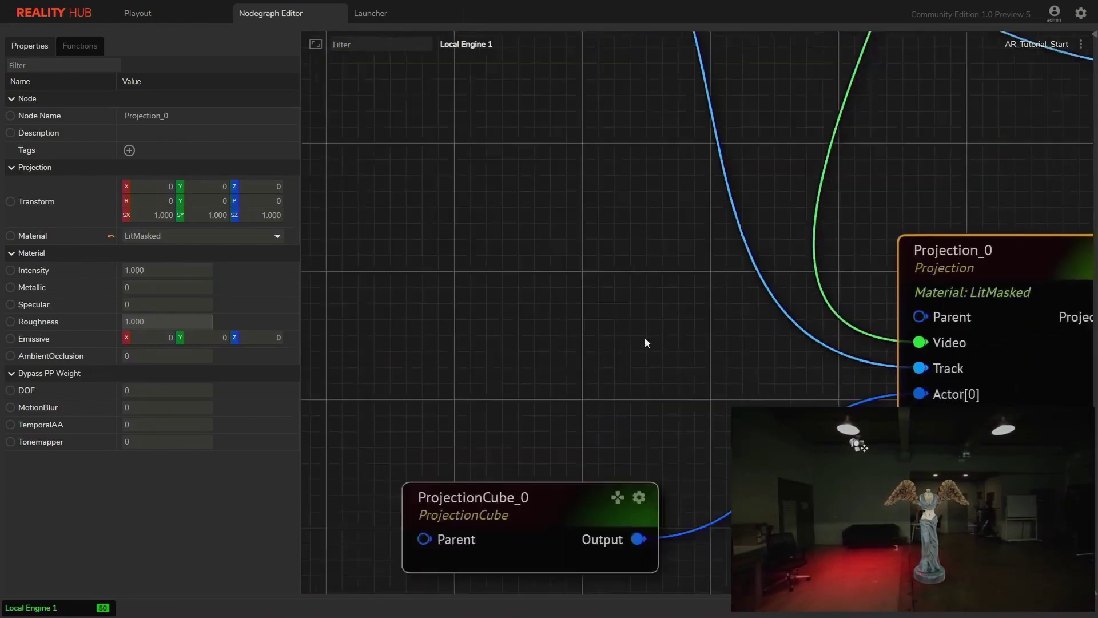
double_click(606, 292)
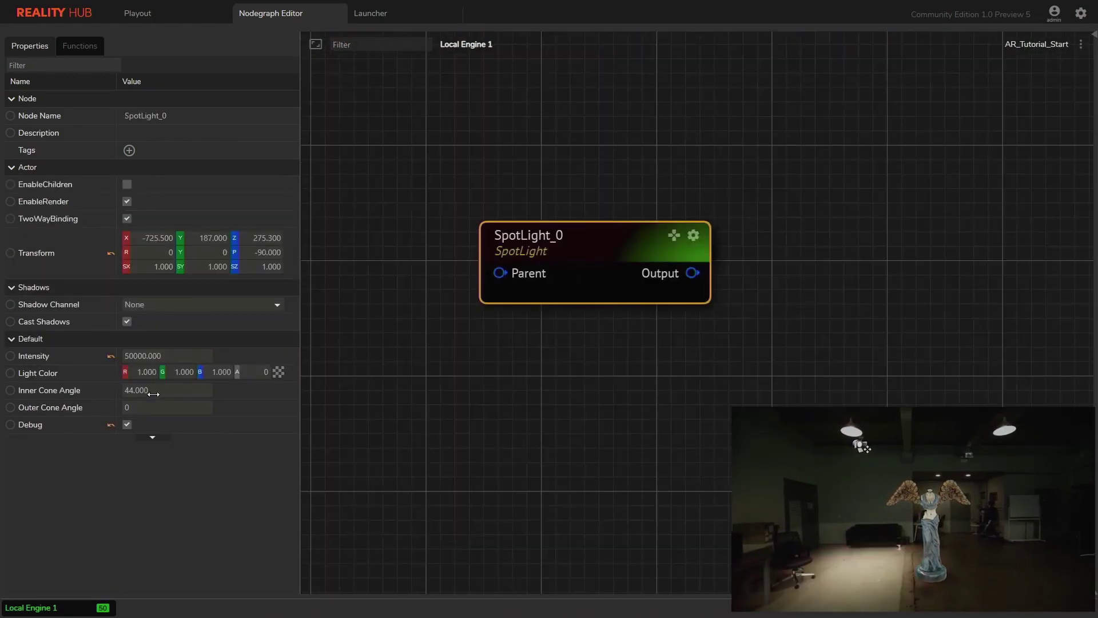
Widen SpotLight_0's cone to outer angle 66.32 and duplicate it as SpotLight_1, shifted in Y.
left_click_drag(153, 392, 159, 407)
left_click_drag(180, 244, 188, 246)
right_click(526, 238)
left_click(541, 248)
left_click_drag(609, 286, 808, 241)
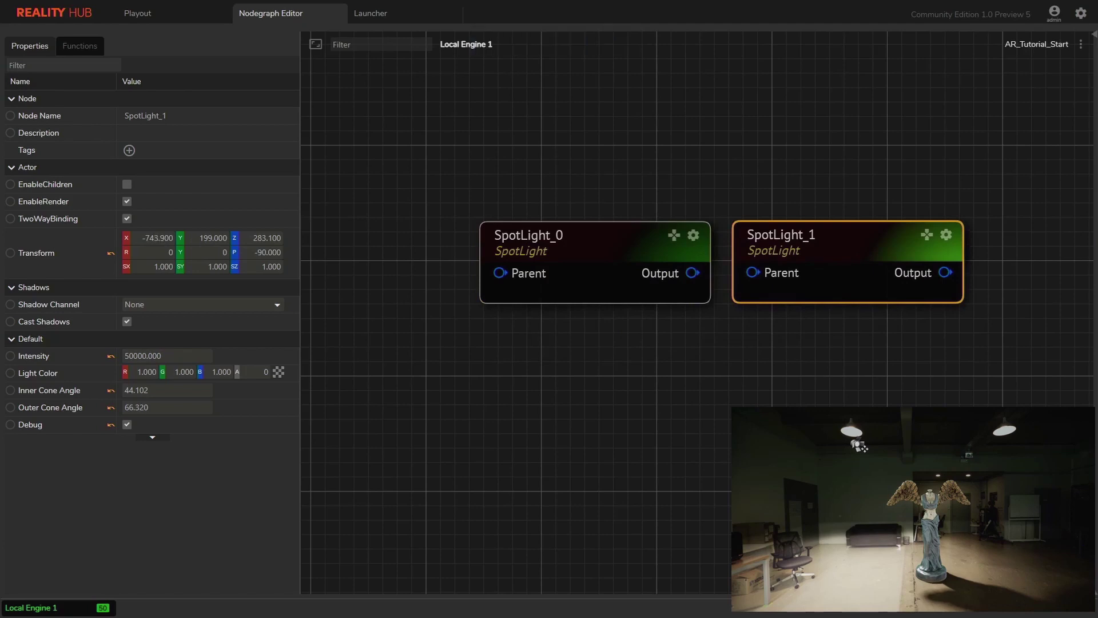
left_click_drag(206, 238, 168, 238)
Dim SpotLight_0 to intensity 0.001 and raise Projection_0's intensity to 2.390.
left_click(595, 263)
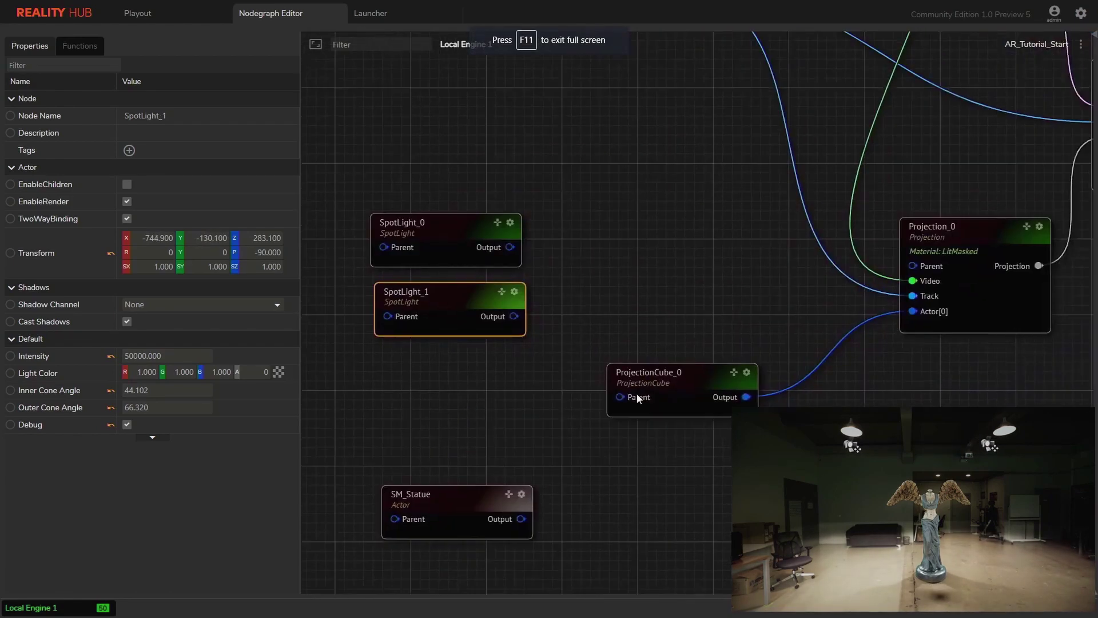
left_click(111, 359)
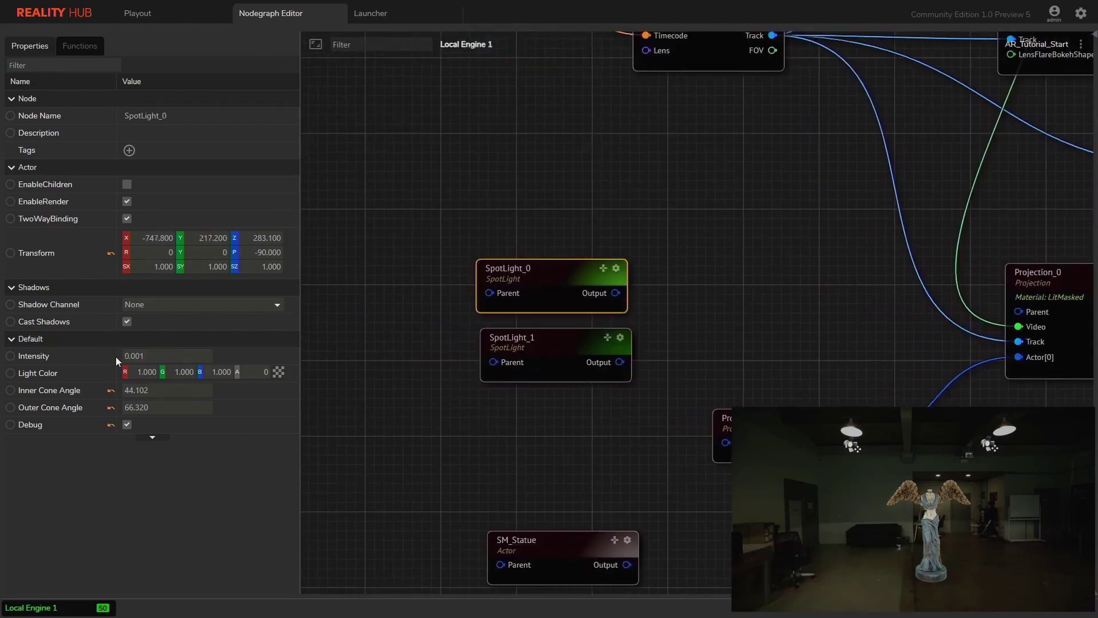
left_click(111, 356)
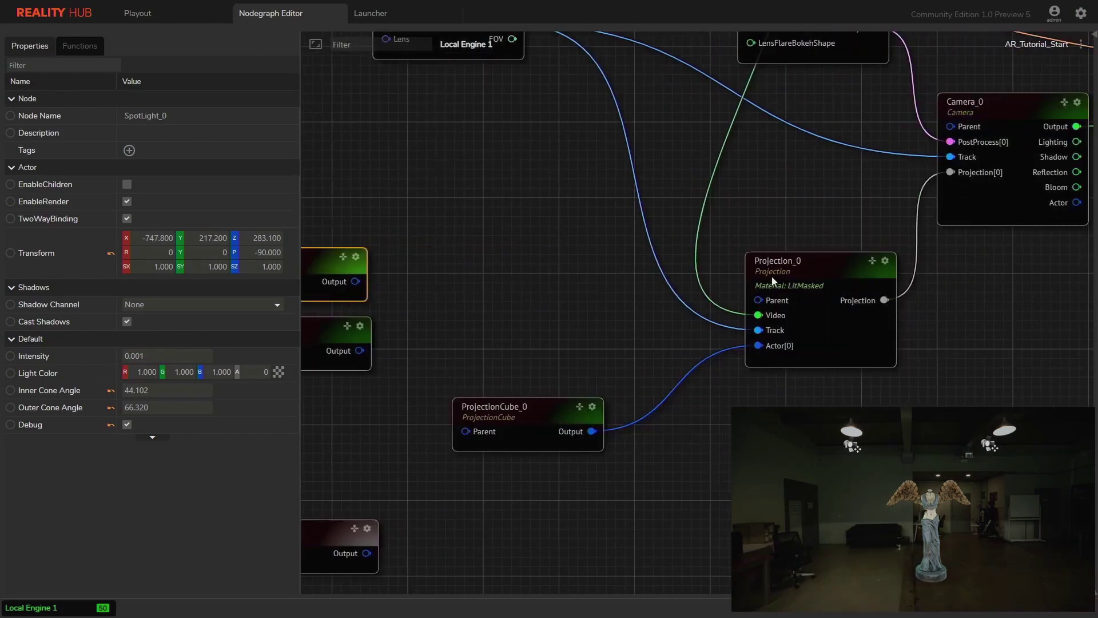
left_click(772, 280)
left_click_drag(145, 270, 206, 270)
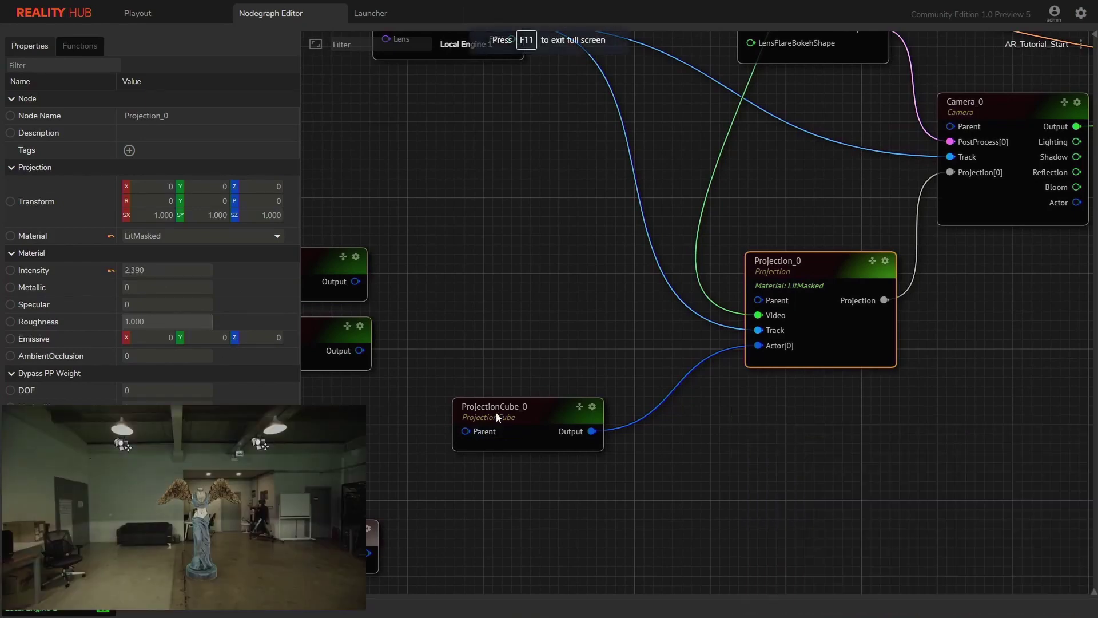
Add Mixer_0 with Camera_0 Output on Channel1, Shadow on Channel2, Multiviewer to AJA Video.
key("Tab")
type("mic")
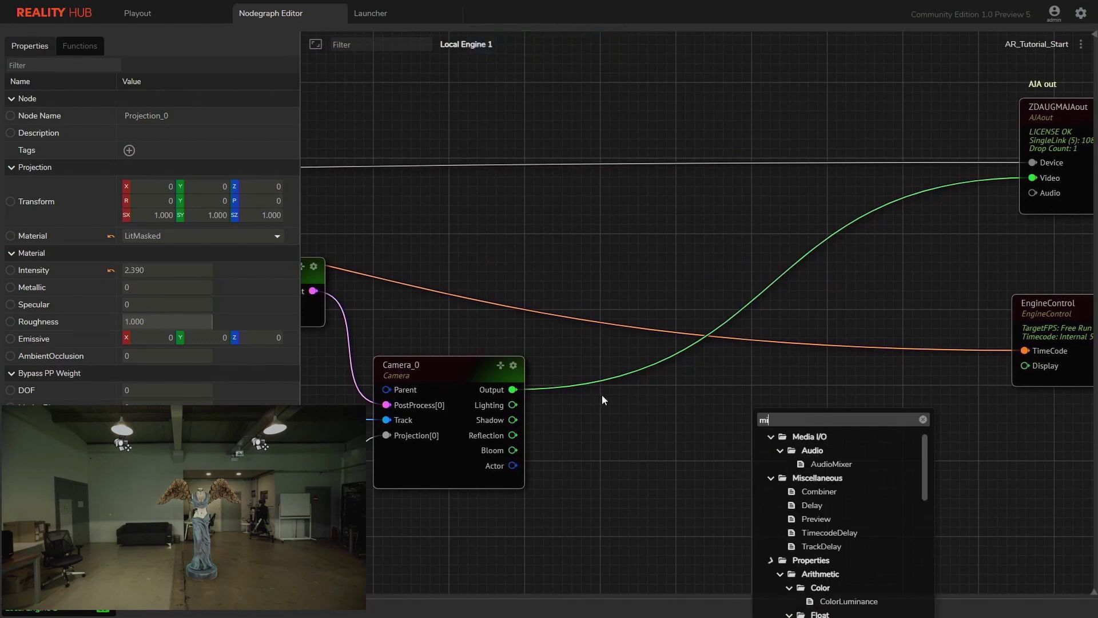
key("Down")
key("Down")
key("Down")
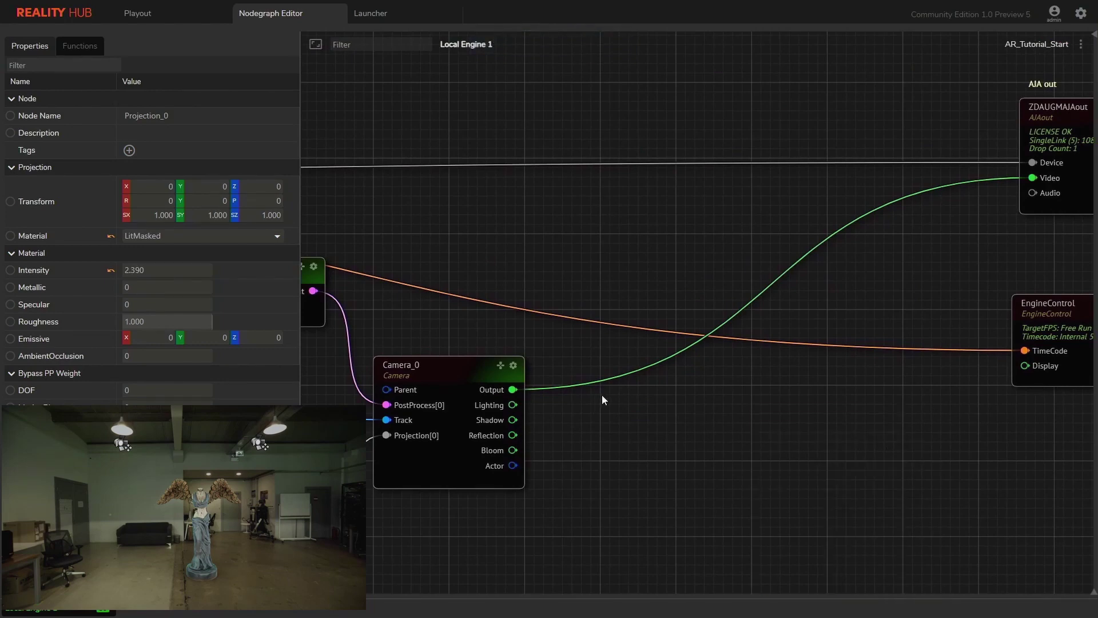
key("Return")
left_click_drag(818, 438, 761, 400)
left_click_drag(513, 389, 708, 402)
left_click(848, 378)
left_click_drag(834, 432, 1033, 178)
left_click_drag(513, 420, 714, 419)
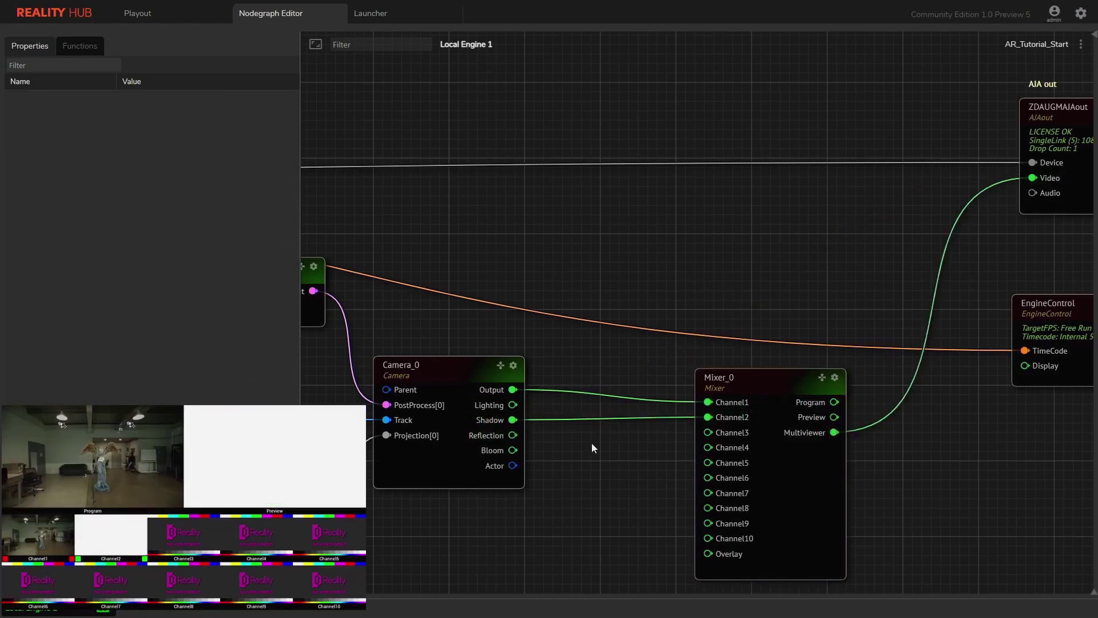
Enable RenderShadow on the EngineControl node.
left_click_drag(671, 450, 772, 417)
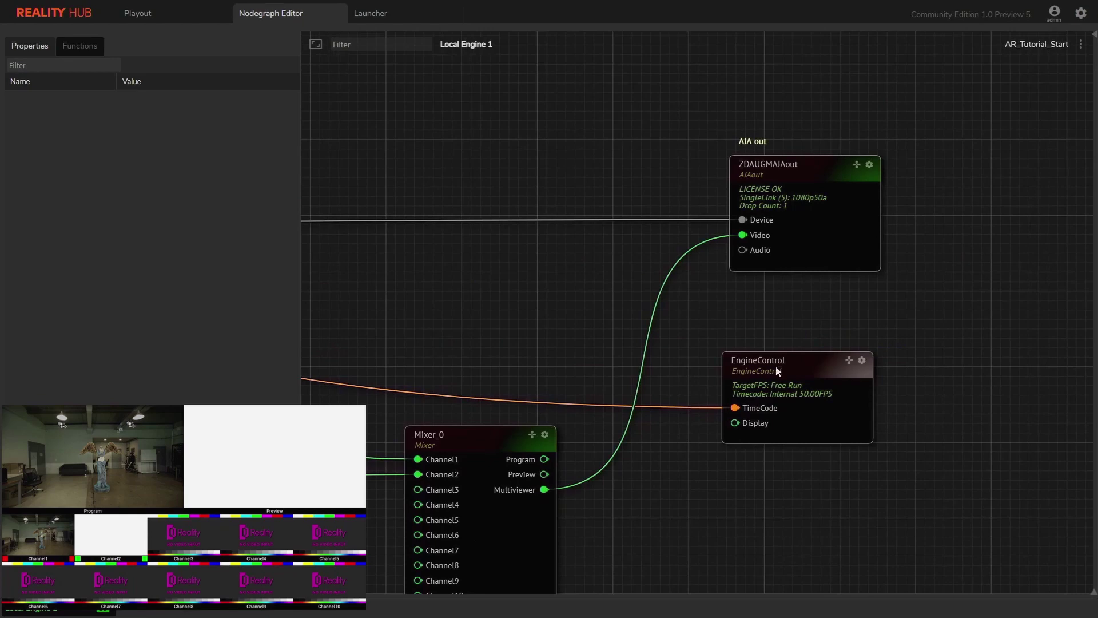
left_click(777, 370)
left_click(81, 68)
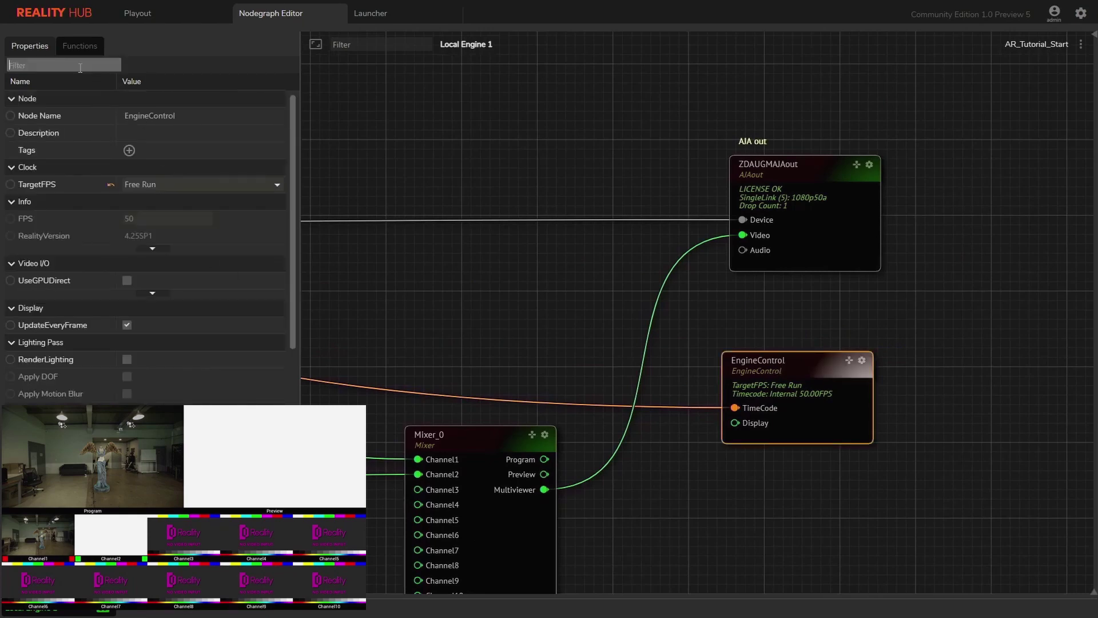
type("sha")
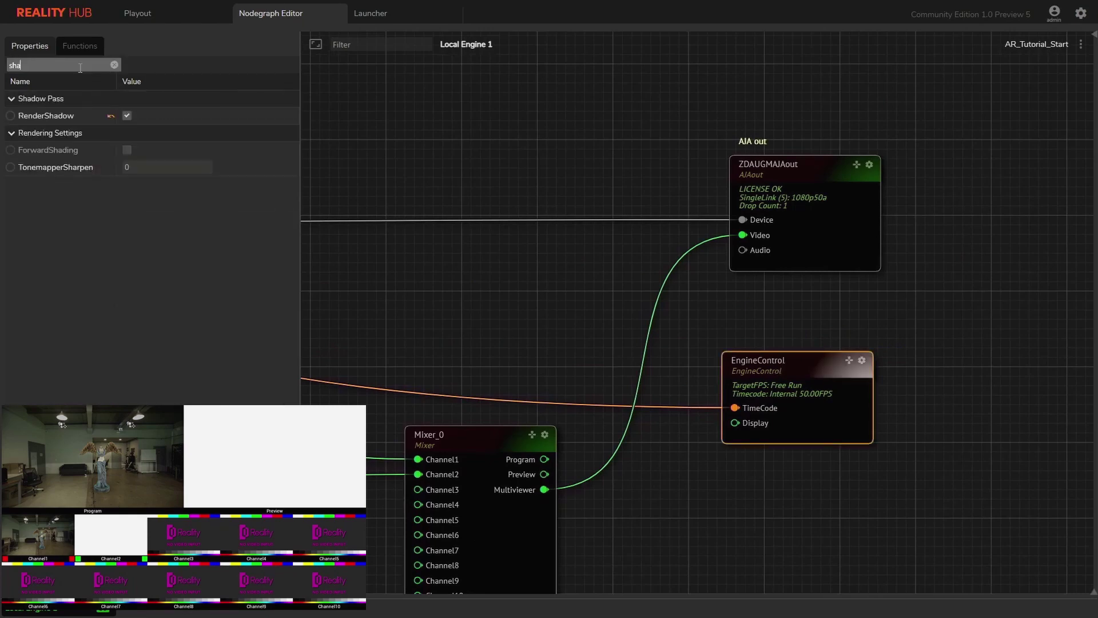
left_click(127, 117)
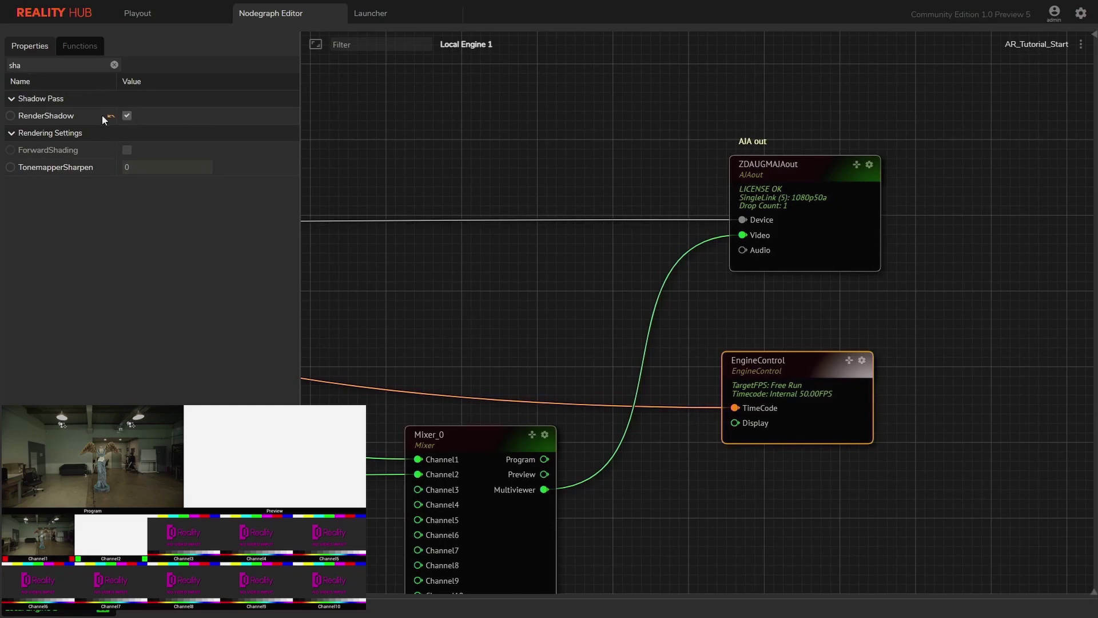
left_click_drag(415, 238, 855, 262)
left_click_drag(320, 258, 949, 211)
Set SpotLight_0's Shadow Channel to Red and SpotLight_1's to Green.
left_click(668, 308)
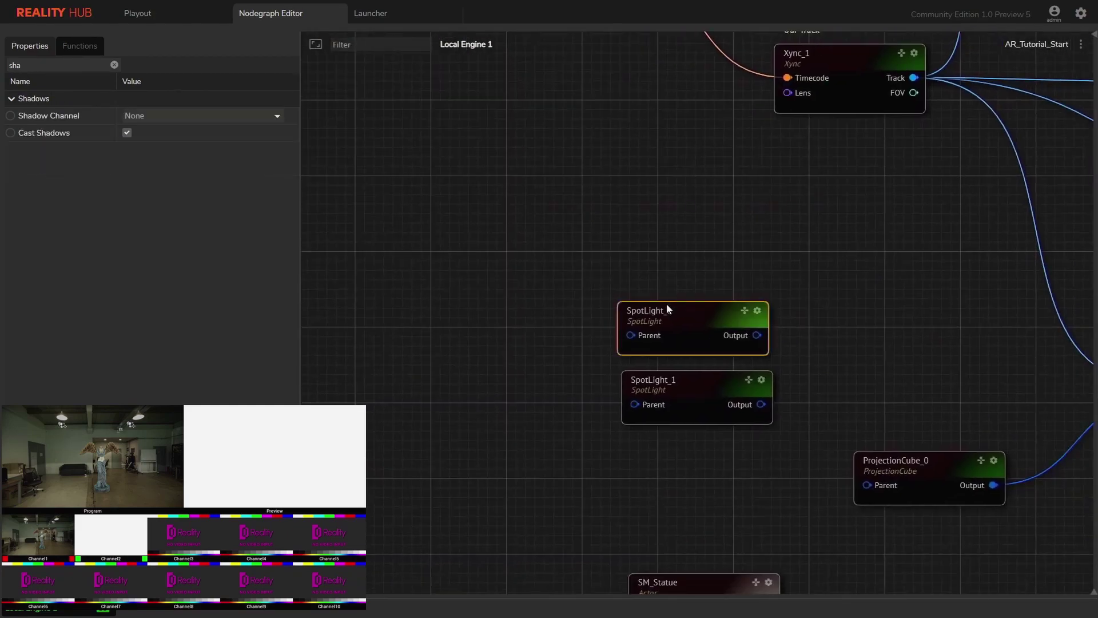
left_click(173, 118)
left_click(166, 143)
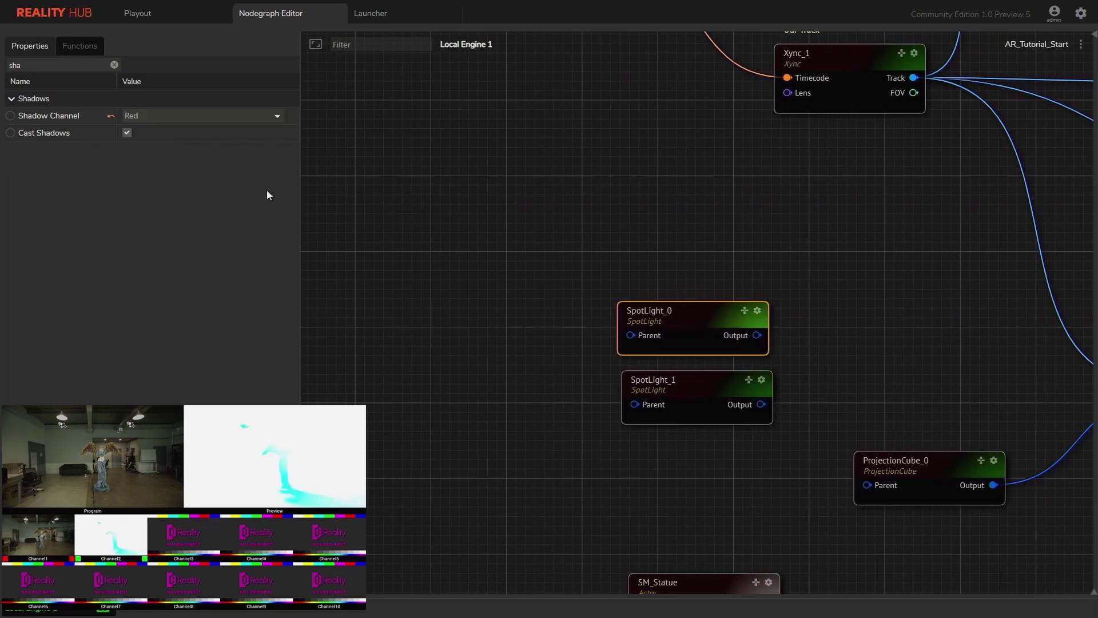
left_click(692, 394)
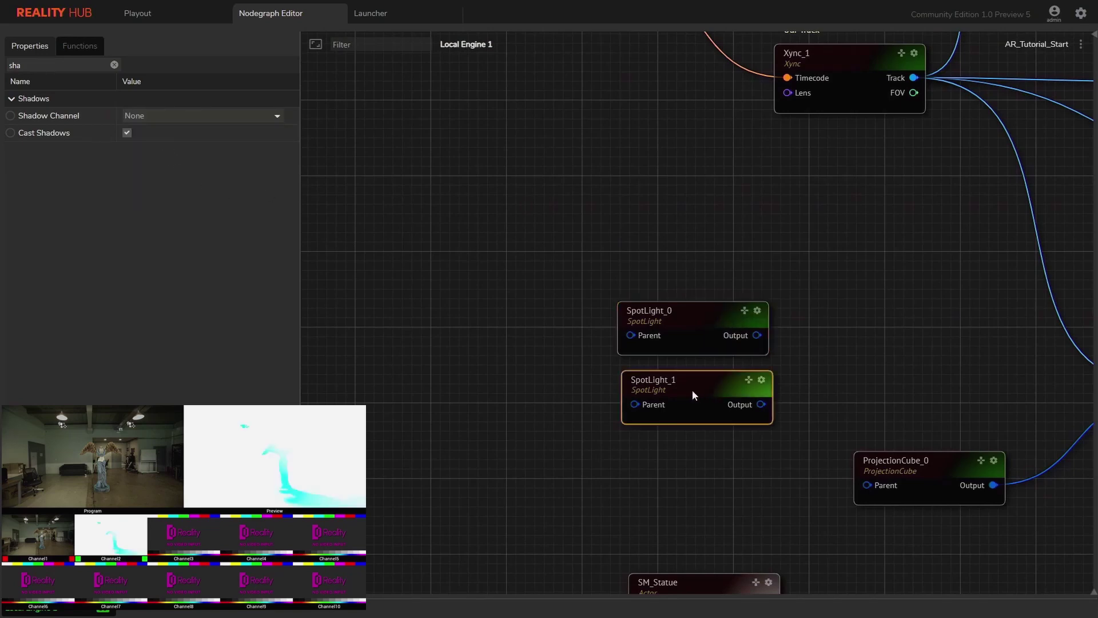
left_click(171, 116)
left_click(166, 164)
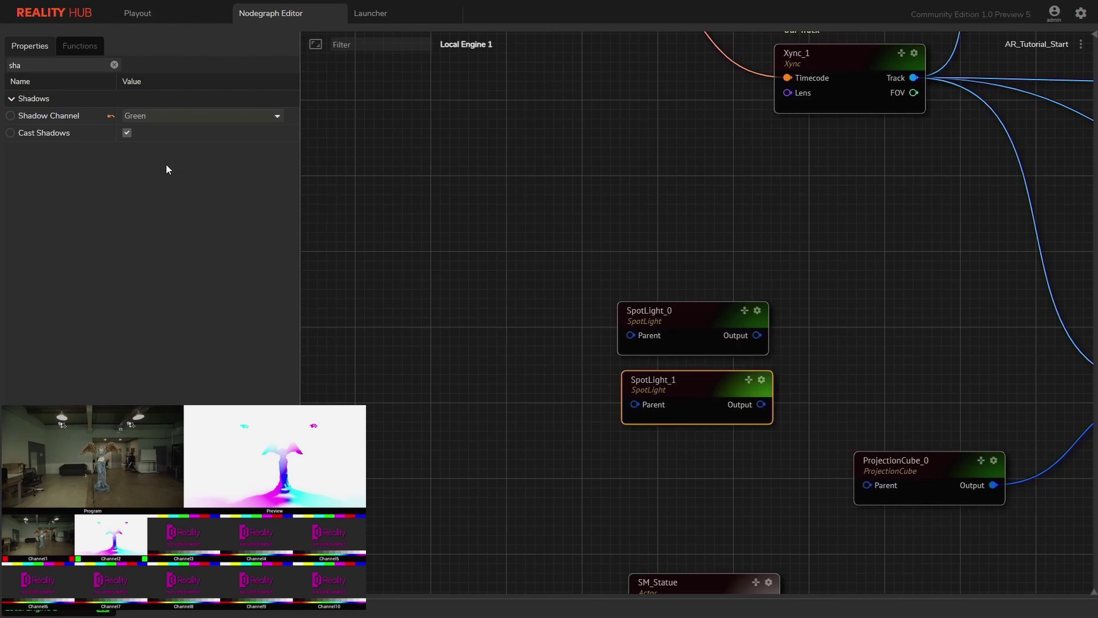
Insert Channel Viewer_0 on Camera_0's Shadow output and feed it into Mixer Channel2.
left_click_drag(931, 257, 587, 339)
left_click_drag(610, 284, 700, 332)
type("channel")
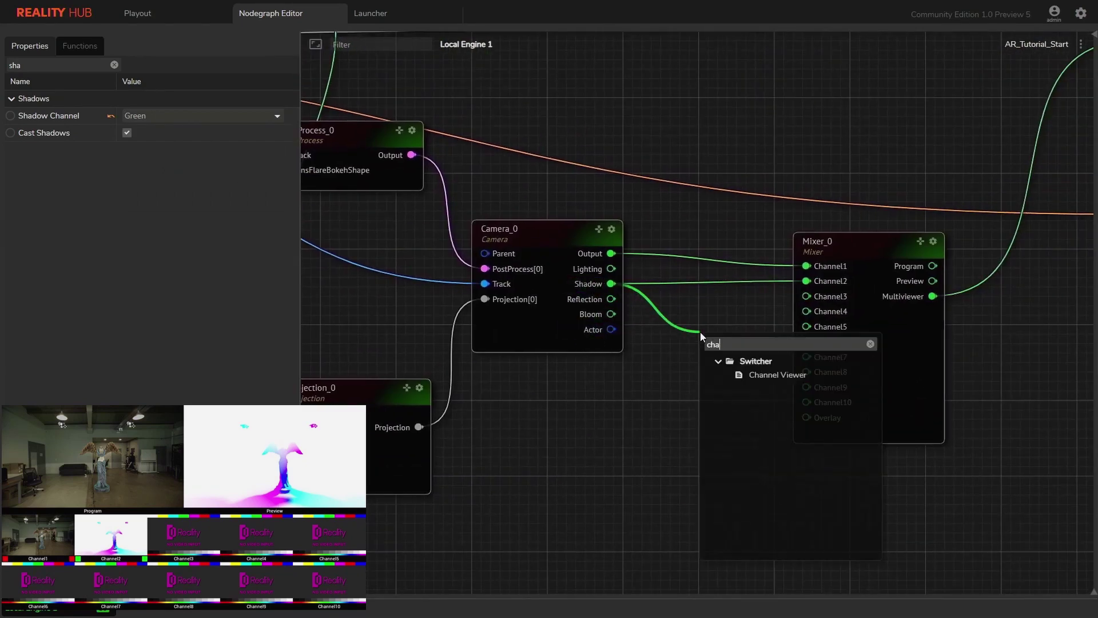
key("Return")
left_click_drag(716, 340, 654, 306)
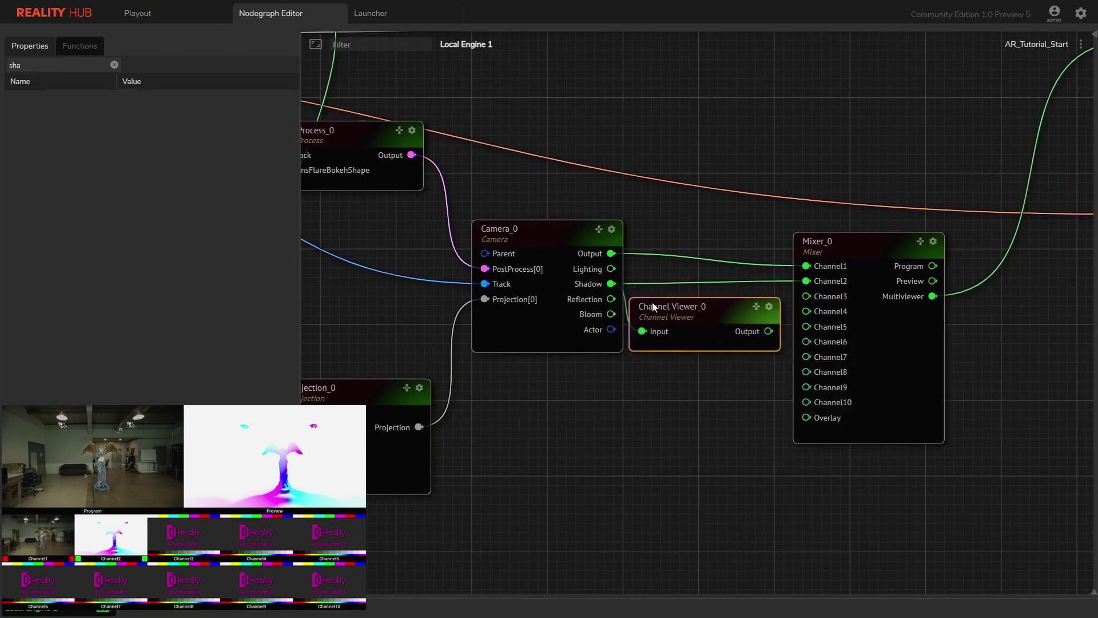
left_click_drag(884, 245, 986, 247)
left_click_drag(768, 331, 908, 284)
Set Channel Viewer_0 to display only the G channel.
left_click_drag(729, 313, 782, 302)
left_click(114, 64)
left_click(144, 184)
left_click(144, 206)
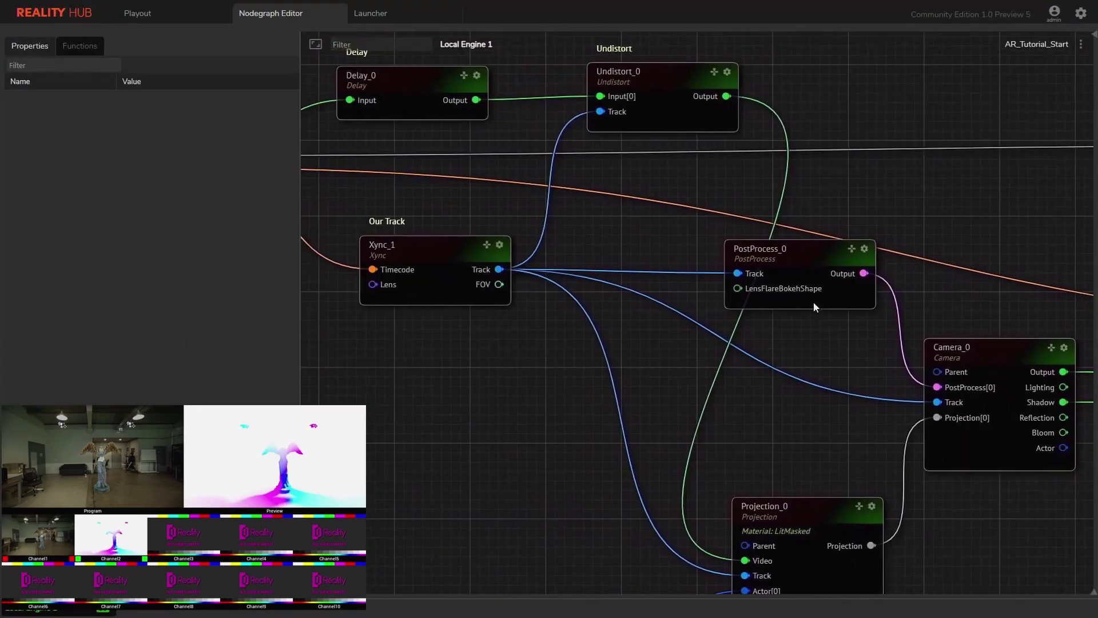
Add a Material pin to PostProcess_0 and attach a new PostProcessMaterial_0 node to it.
left_click(814, 301)
right_click(813, 300)
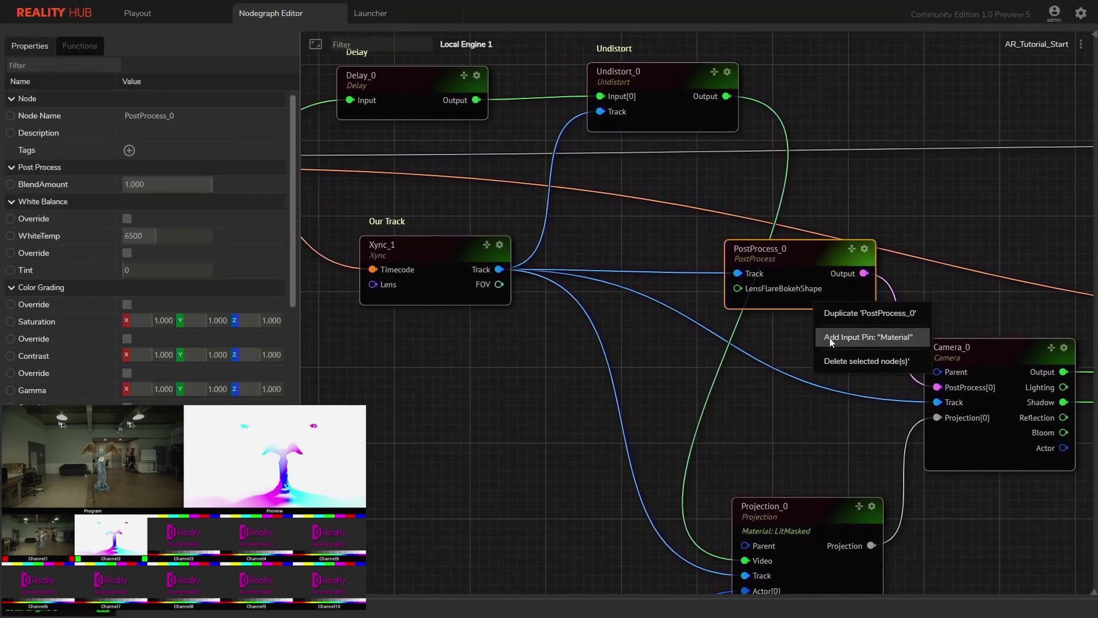
left_click(830, 337)
left_click_drag(737, 304, 636, 303)
type("material")
key("Return")
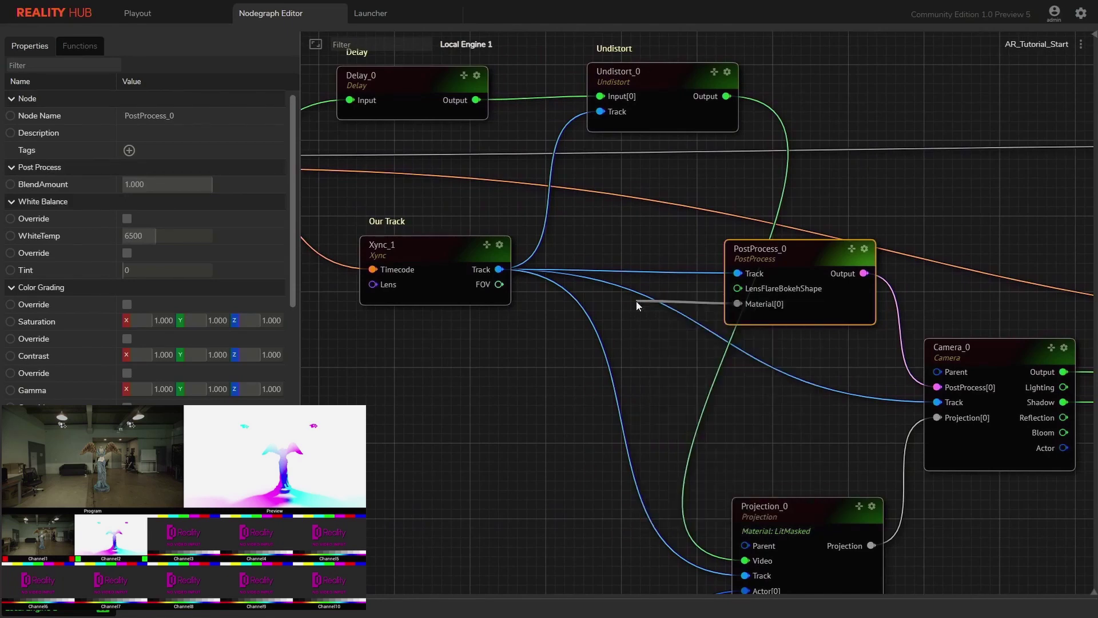
left_click_drag(587, 310, 626, 278)
left_click_drag(600, 237, 829, 229)
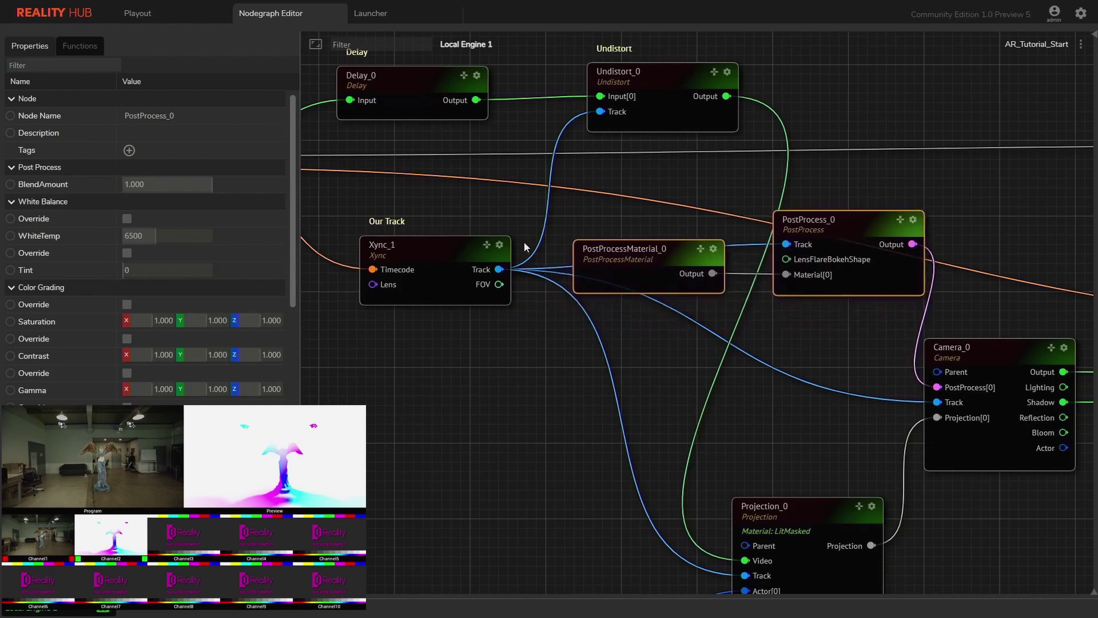
Apply RealityShadowsAO to PostProcessMaterial_0, set ShadowOpacityR to about 0.690 and reset ShadowOpacityG to 0.500.
left_click(620, 246)
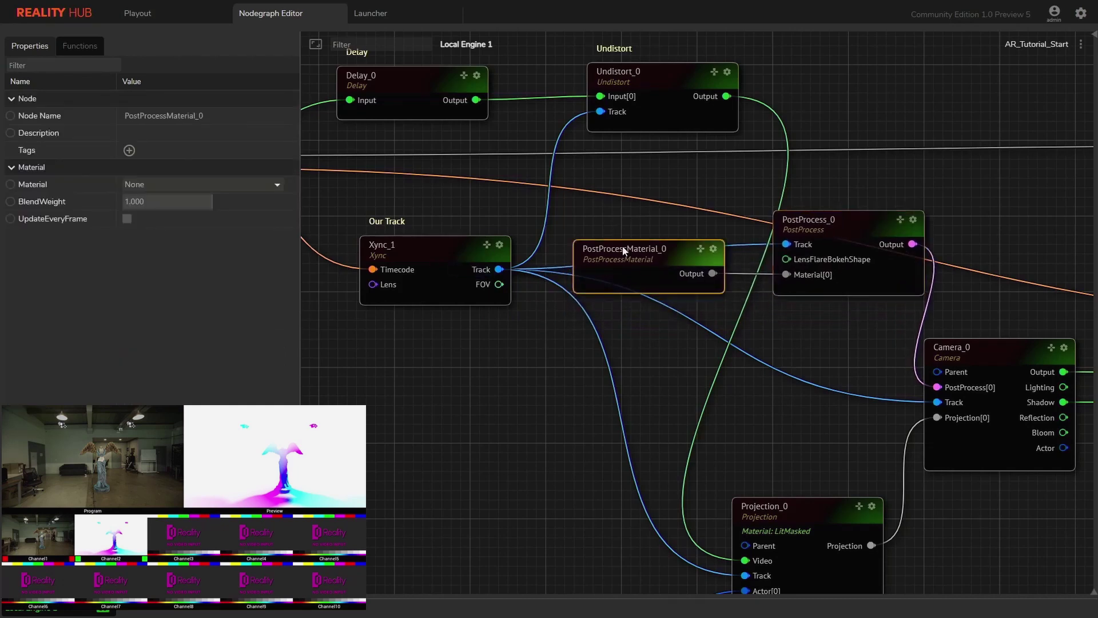
left_click(150, 187)
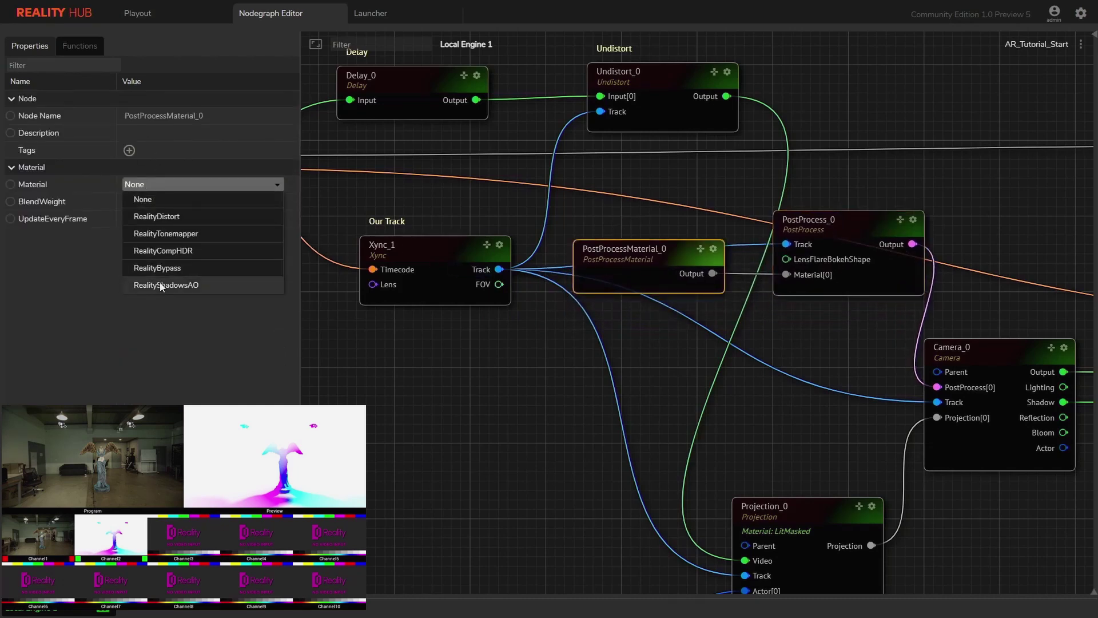
left_click(159, 283)
middle_click_drag(808, 334, 754, 303)
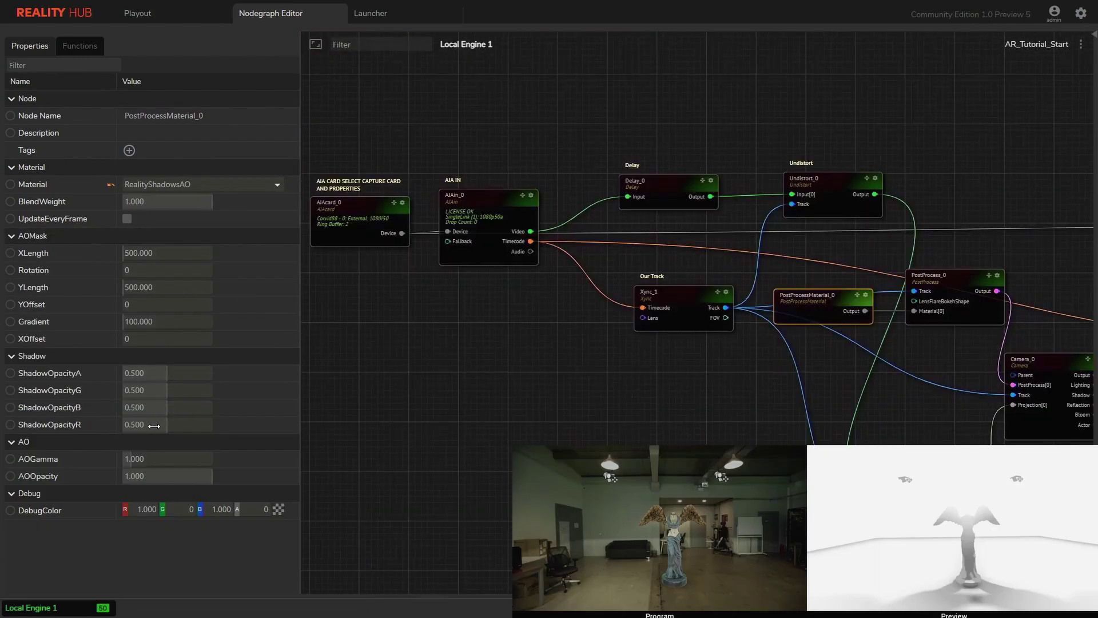
left_click_drag(154, 426, 184, 426)
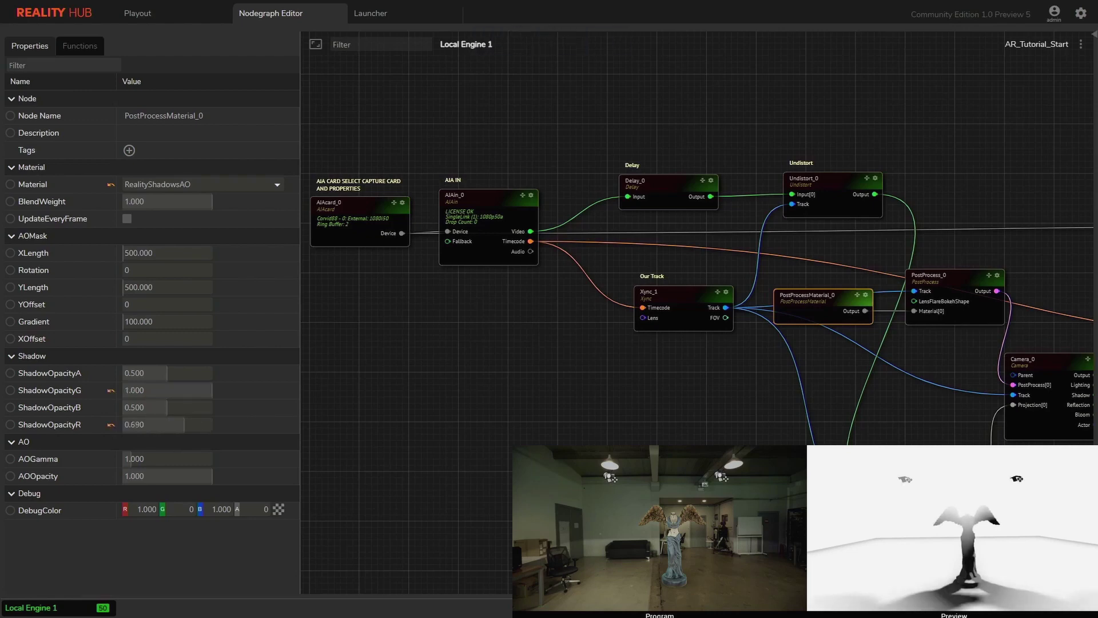
left_click(110, 390)
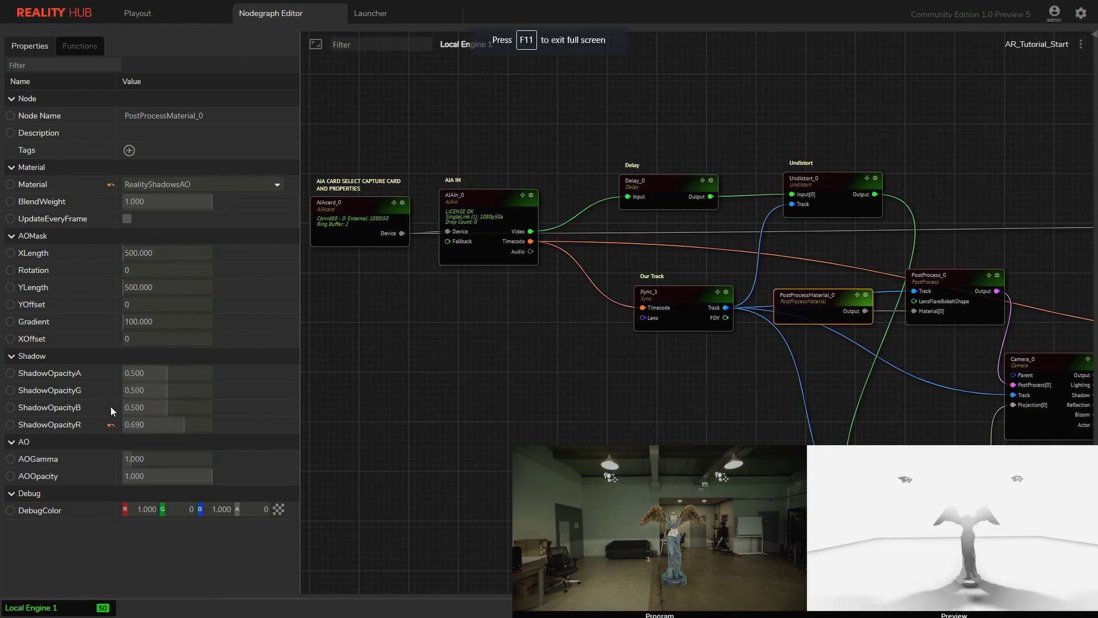
Switch off Debug display on SpotLight_0 and SpotLight_1, then fit the whole node graph.
left_click(111, 425)
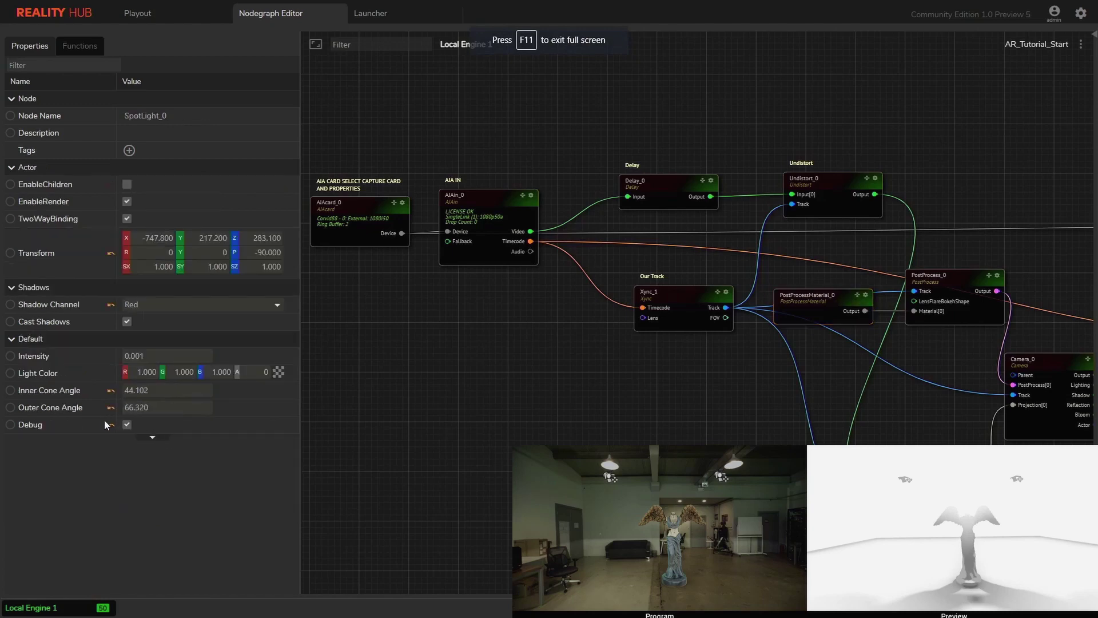
key("Delete")
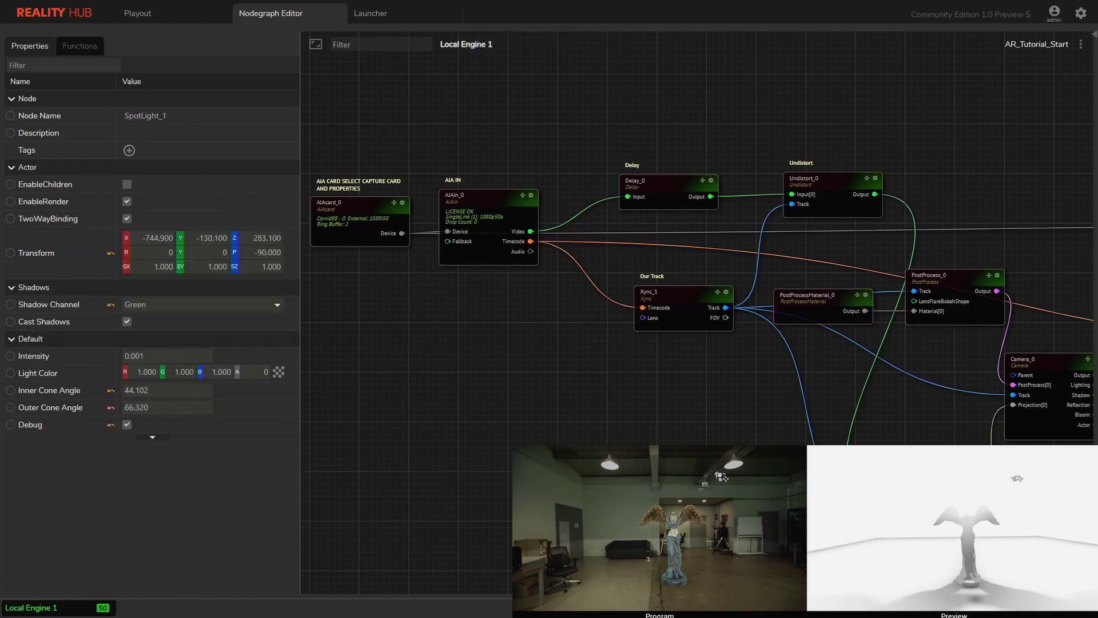
left_click(112, 424)
left_click_drag(767, 422, 522, 388)
key("f")
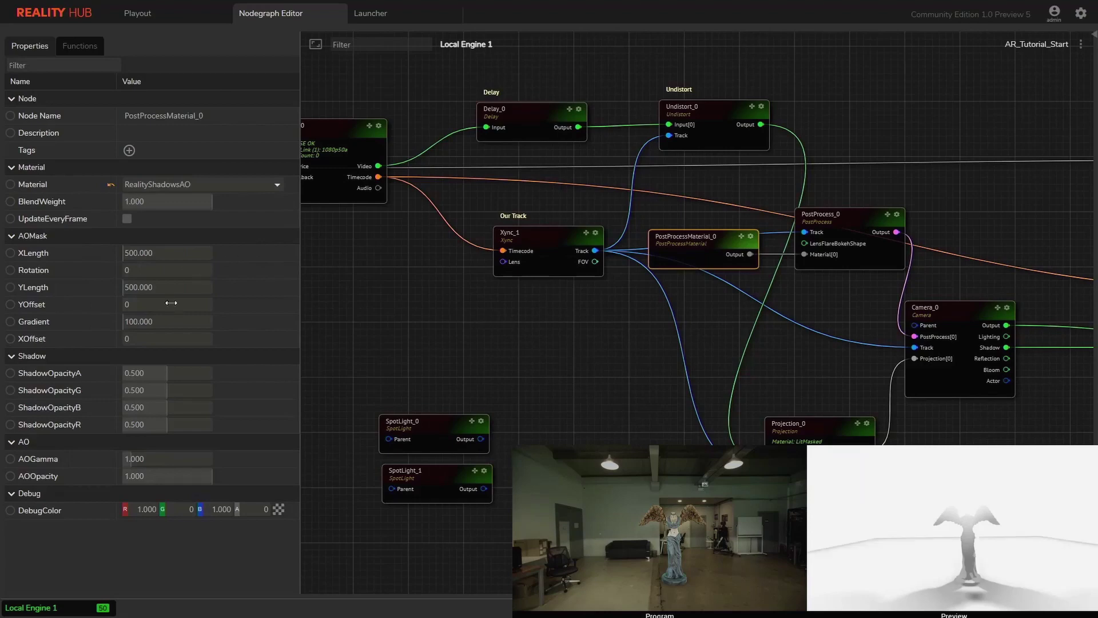
Set the AO mask XOffset to -700 and DebugColor alpha to 1 to show the magenta mask.
left_click(133, 338)
type("-700")
key("Return")
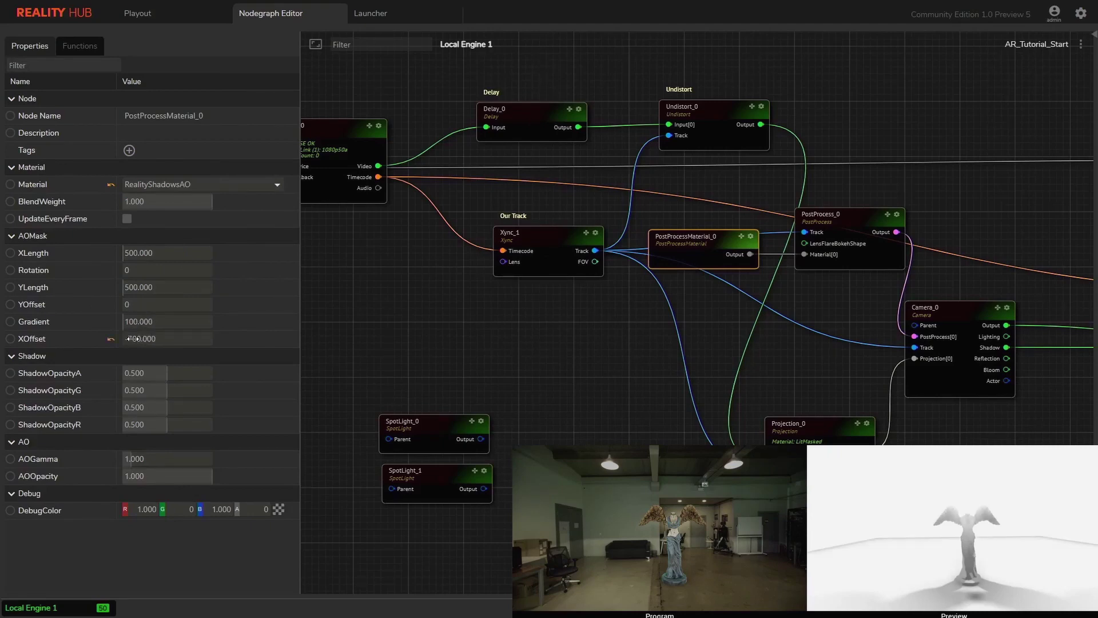
left_click(257, 508)
type("1")
key("Return")
Raise AOGamma to 5.4, toggling the magenta debug tint off and back on to judge occlusion.
left_click(612, 149)
left_click(673, 255)
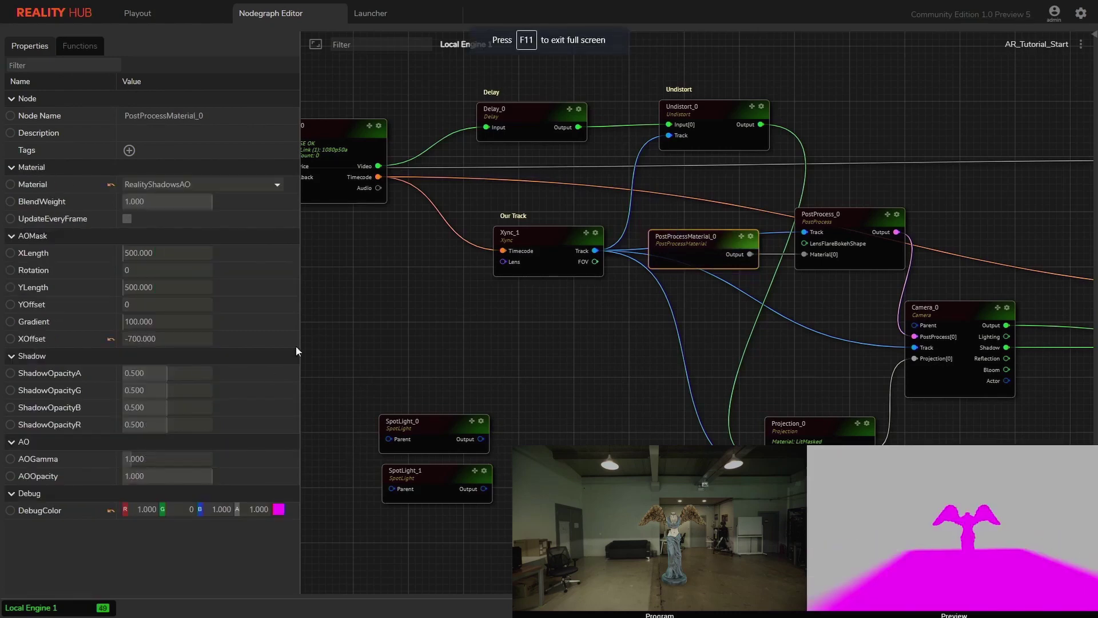
left_click_drag(458, 320, 539, 328)
left_click_drag(158, 455, 183, 456)
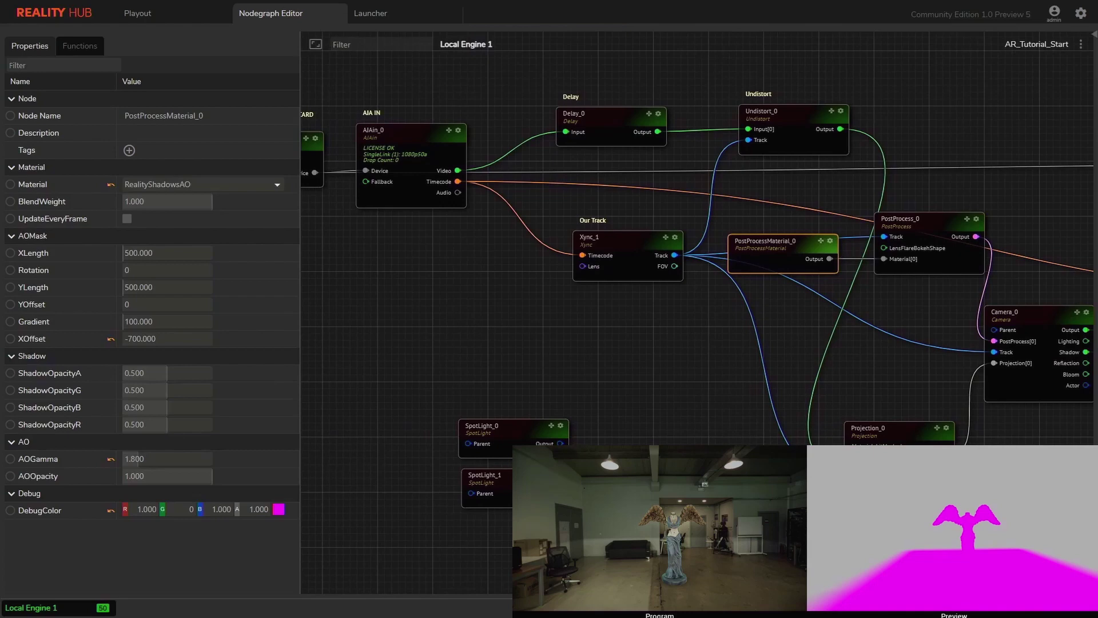
left_click_drag(137, 459, 170, 458)
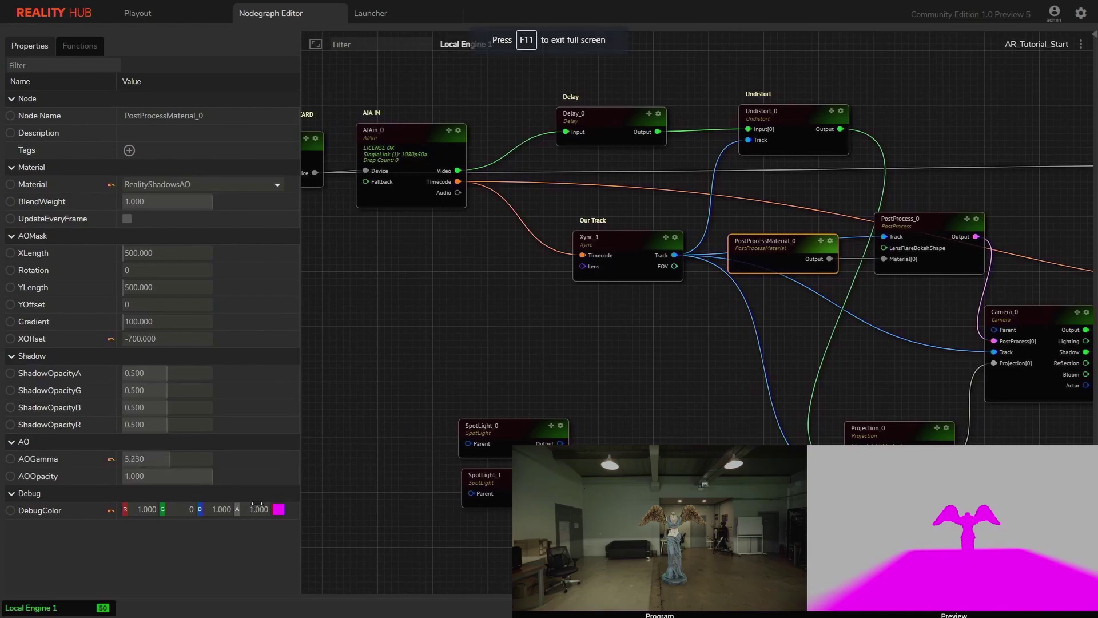
left_click_drag(257, 503, 229, 506)
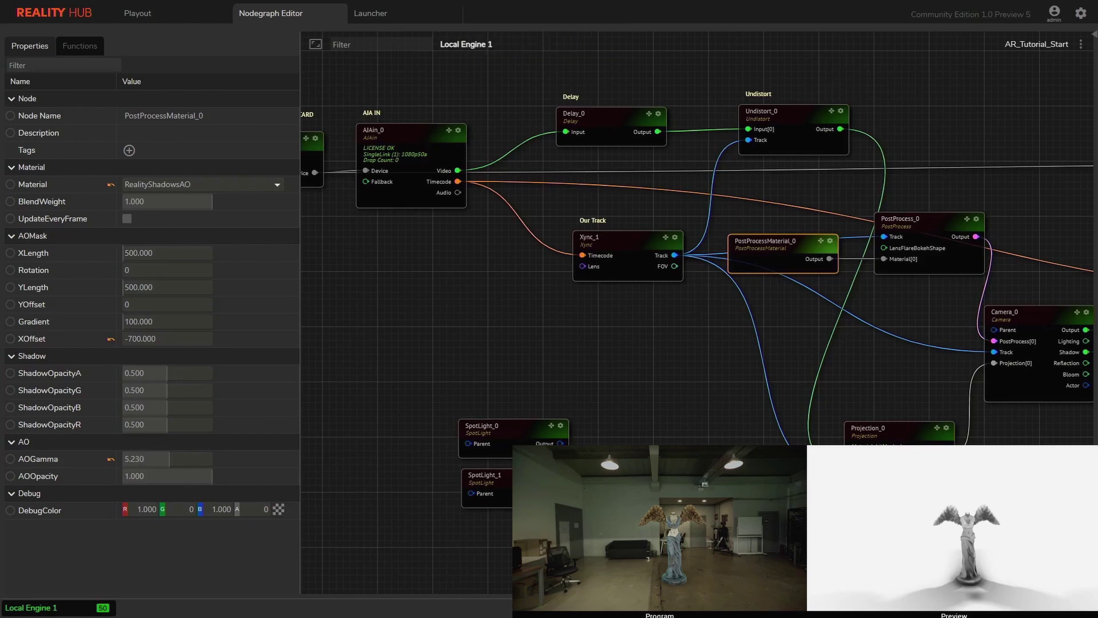
mouse_move(169, 459)
left_mouse_down()
mouse_move(189, 459)
mouse_move(158, 459)
mouse_move(213, 459)
mouse_move(171, 458)
left_mouse_up()
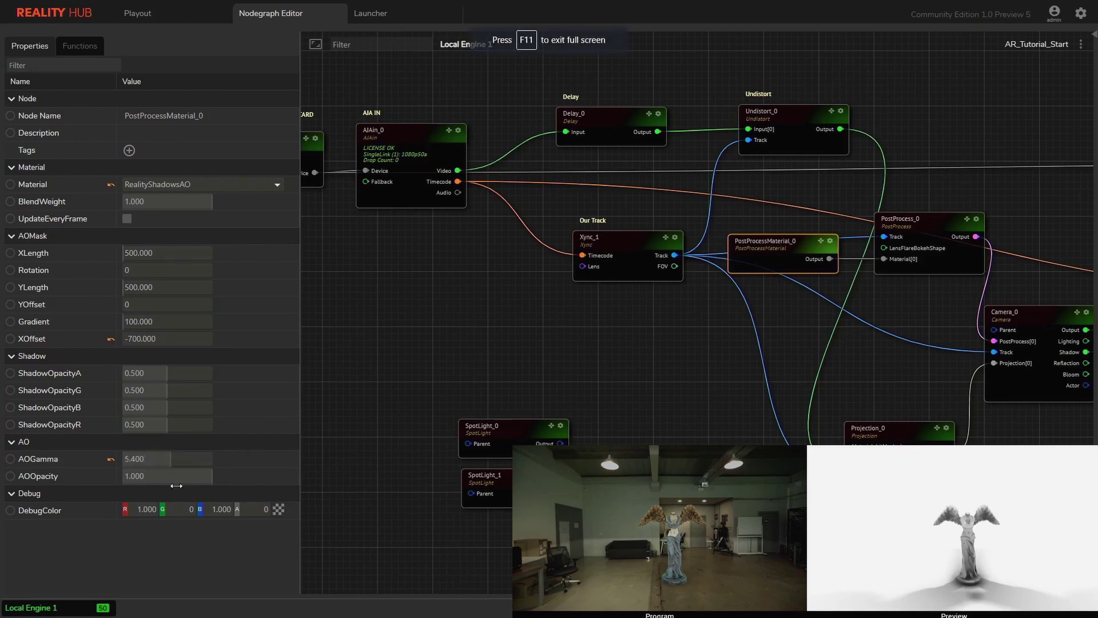
left_click_drag(249, 509, 278, 509)
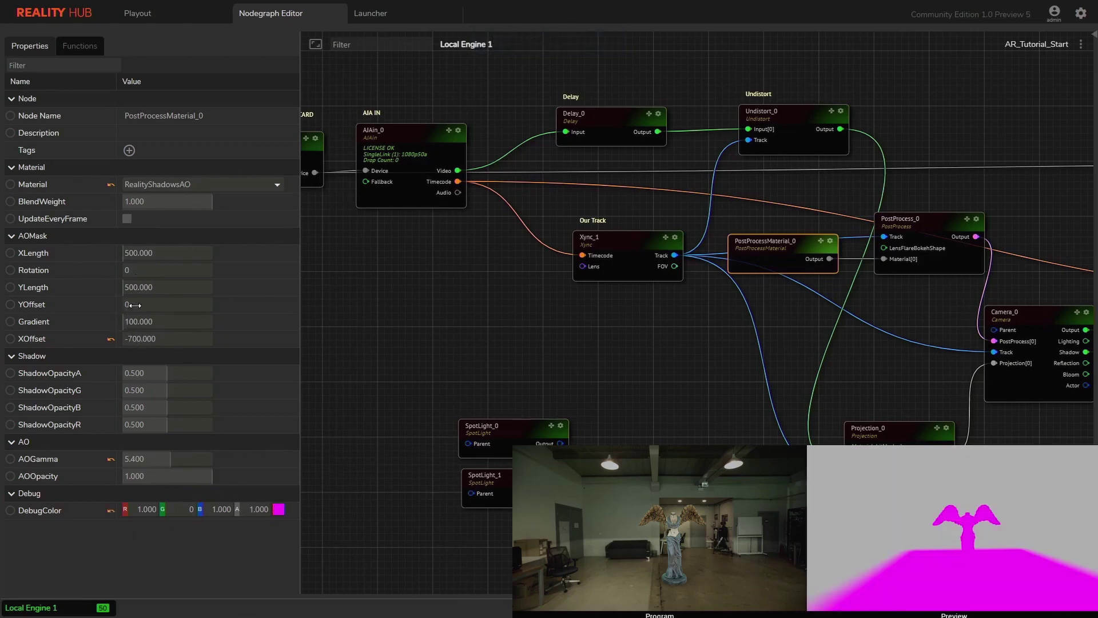
Scrub the AO mask YOffset to 21.78, toggling DebugColor alpha between 0 and 1 to check placement.
left_click_drag(135, 305, 192, 305)
left_click_drag(250, 512, 228, 513)
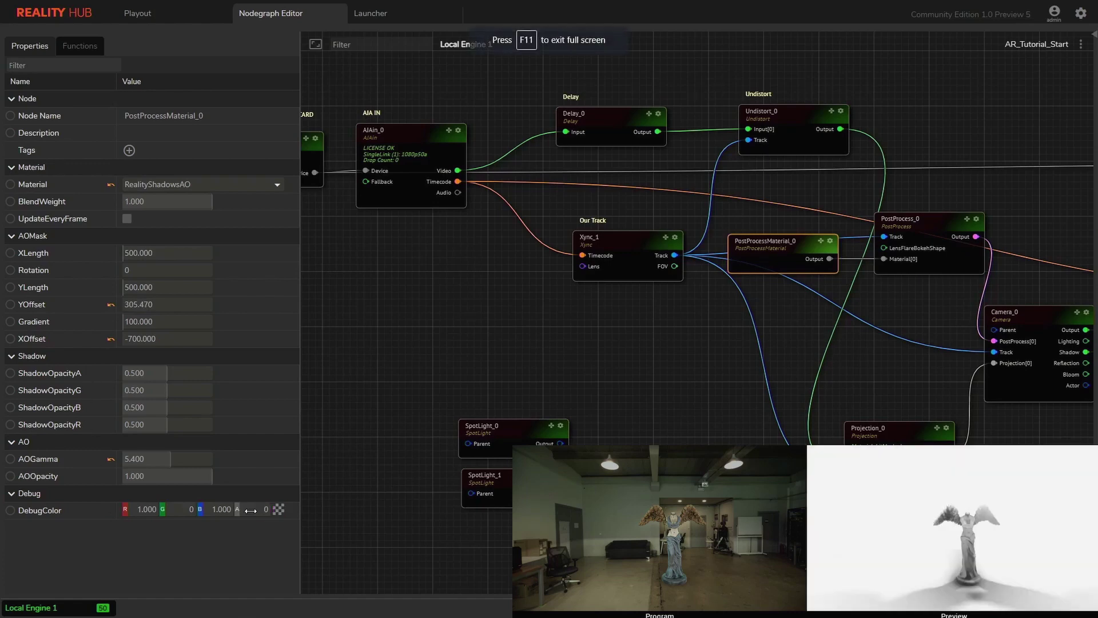
mouse_move(129, 304)
left_mouse_down()
mouse_move(152, 304)
mouse_move(134, 305)
left_mouse_up()
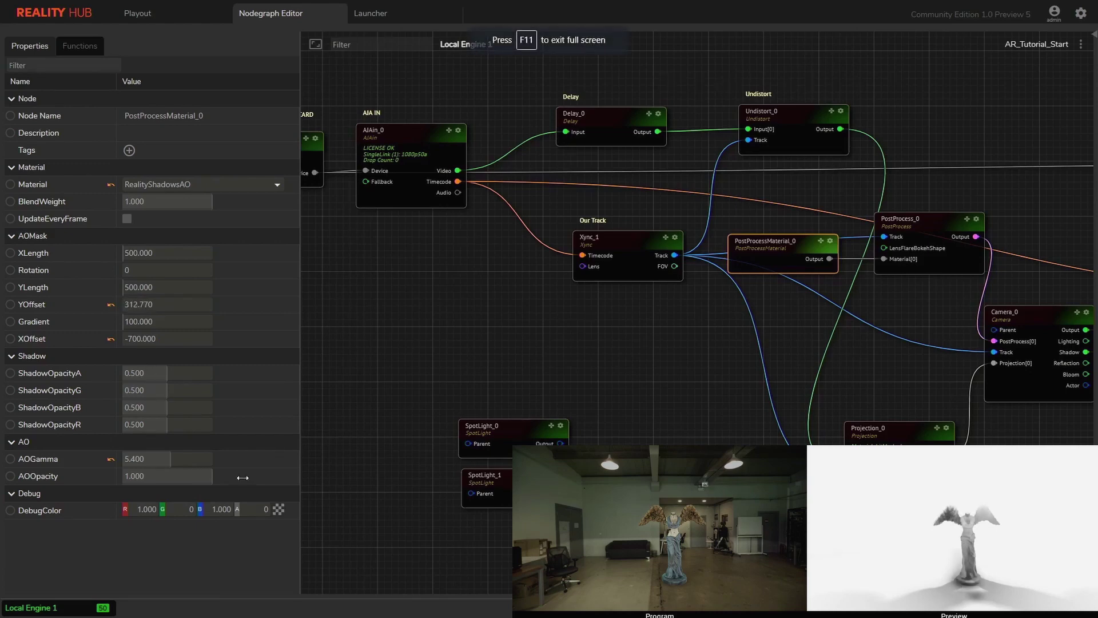
left_click(253, 509)
key("Return")
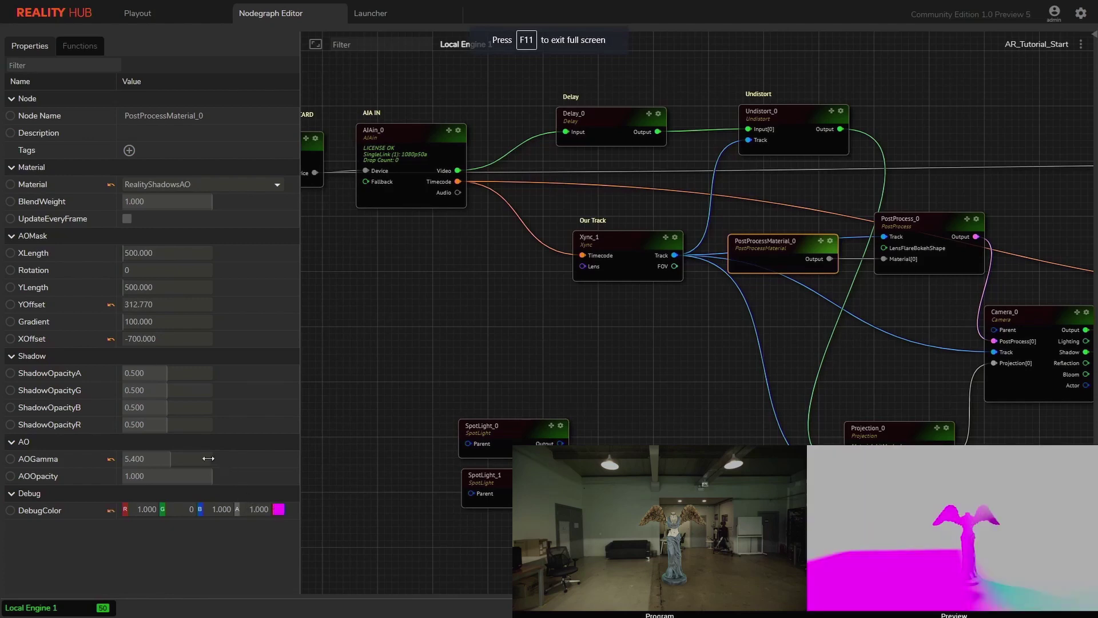
left_click_drag(141, 305, 67, 305)
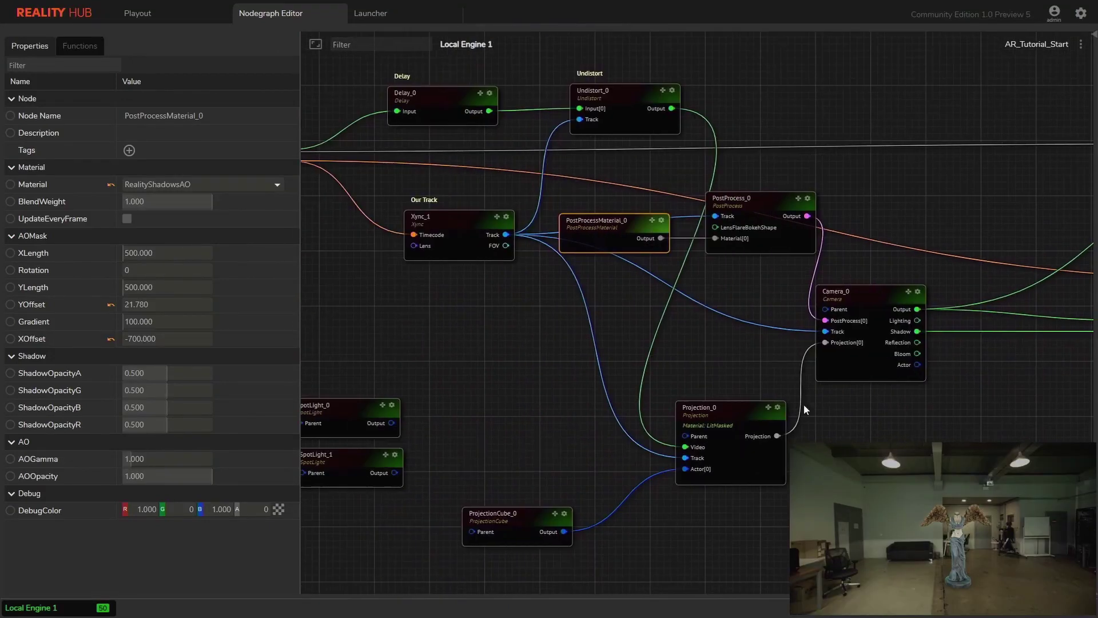
Set ProjectionCube_0's Transform Z position to -3.8.
left_click(503, 512)
left_click(259, 237)
type("-3.8")
key("Return")
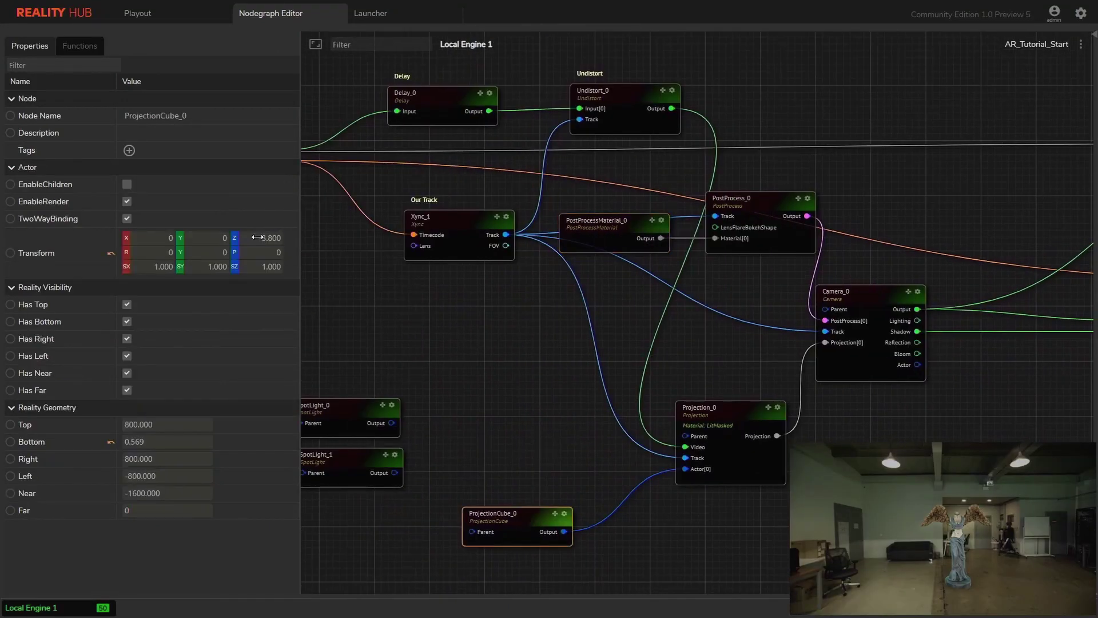
Move the Mixer_0 and EngineControl nodes aside down-right in the graph.
left_click_drag(686, 312, 329, 339)
left_click(737, 408)
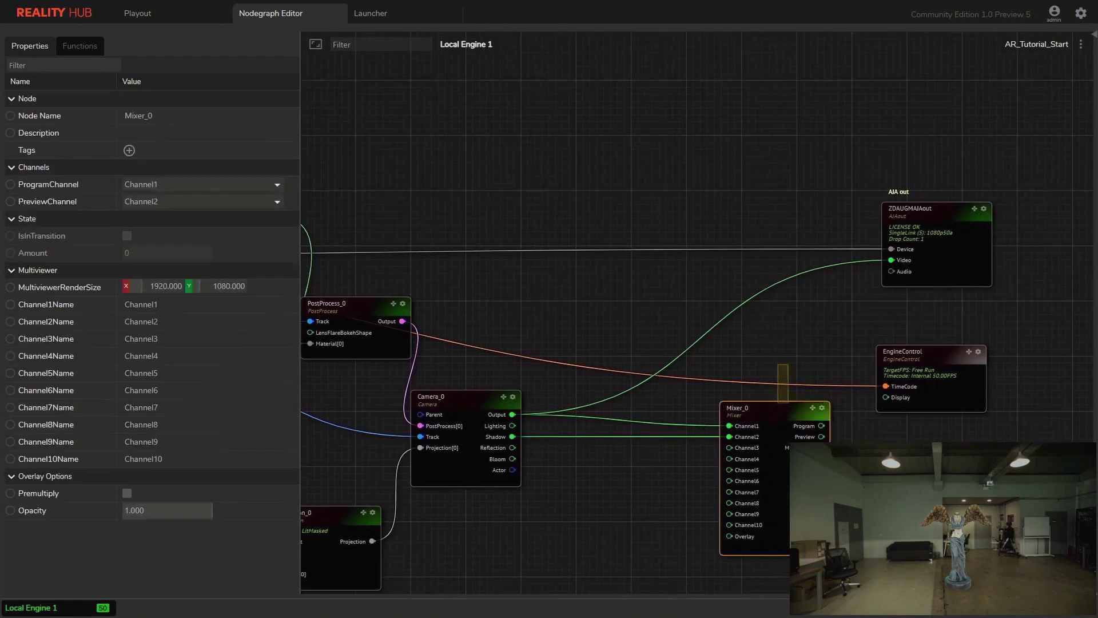
left_click(903, 352, "ctrl")
left_click_drag(787, 414, 903, 514)
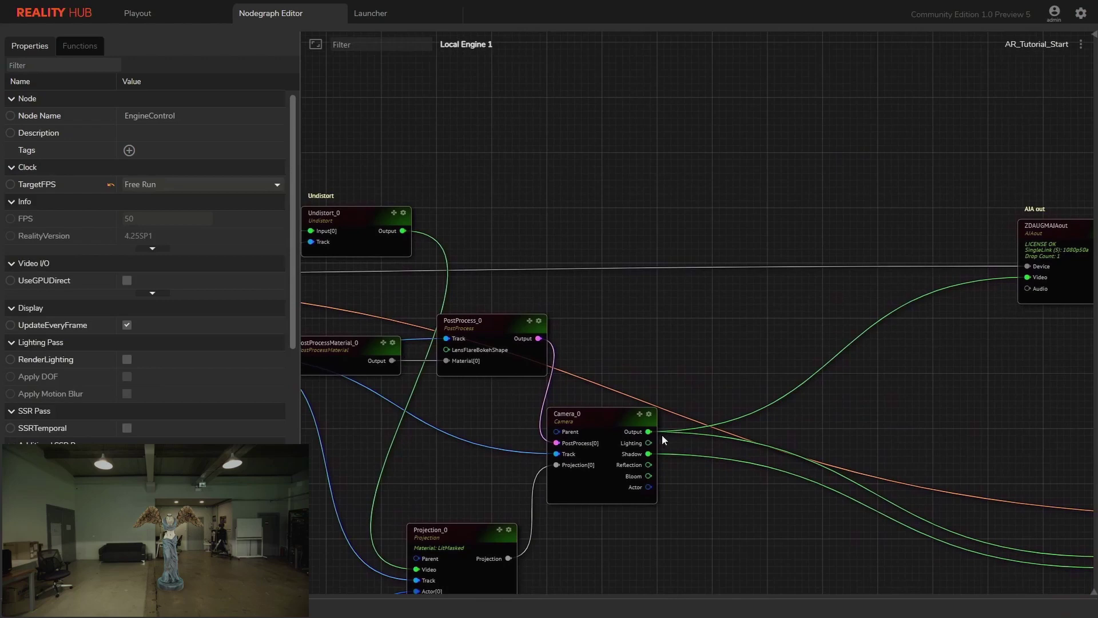
Add a CompositePasses node from Camera_0 and wire the camera Output to its Render input.
left_click_drag(649, 432, 800, 430)
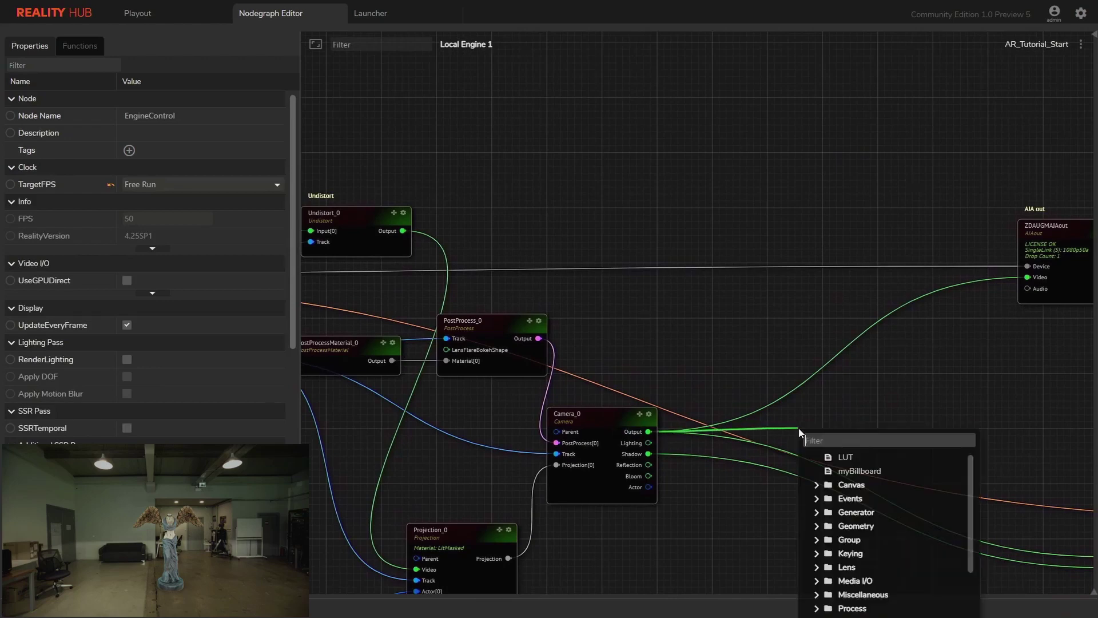
type("pa")
key("Return")
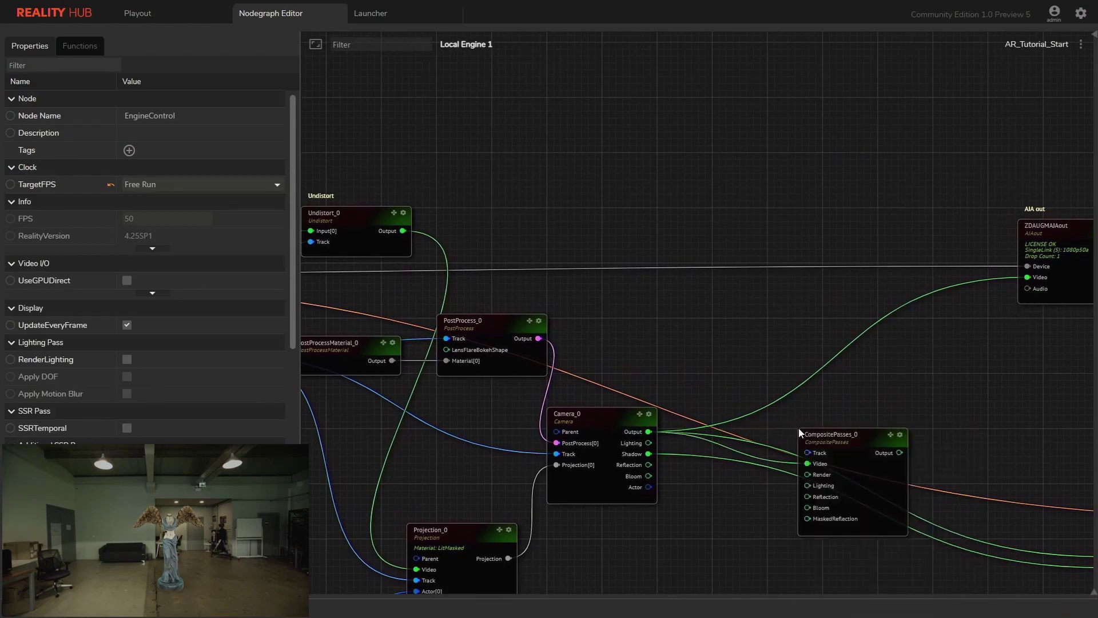
left_click_drag(649, 431, 846, 443)
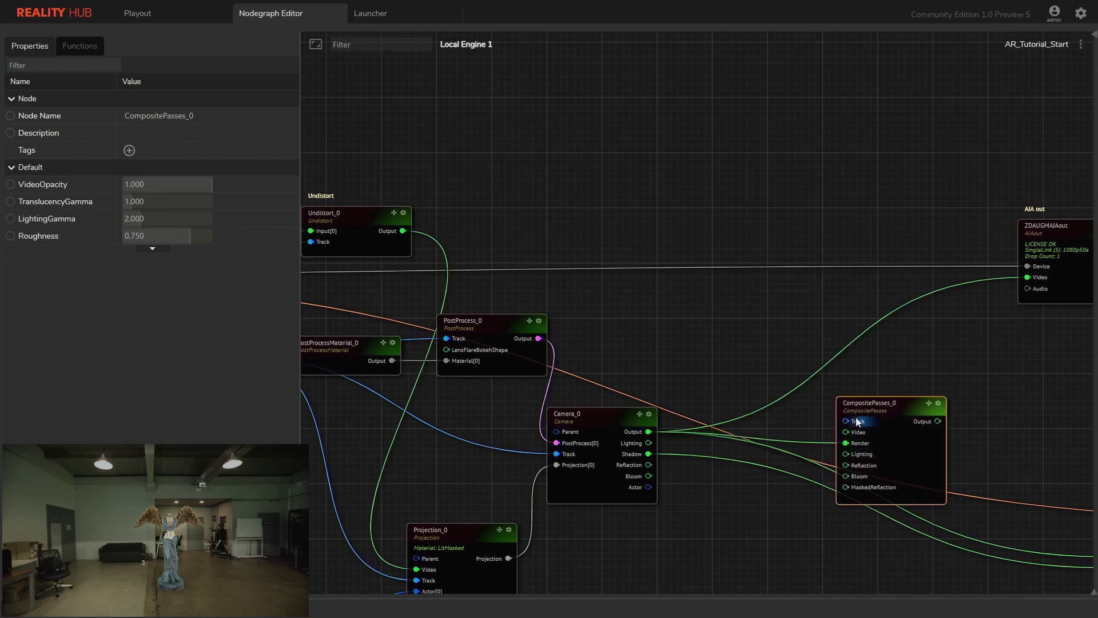
scroll(858, 441, "up", 3)
left_click_drag(932, 374, 915, 335)
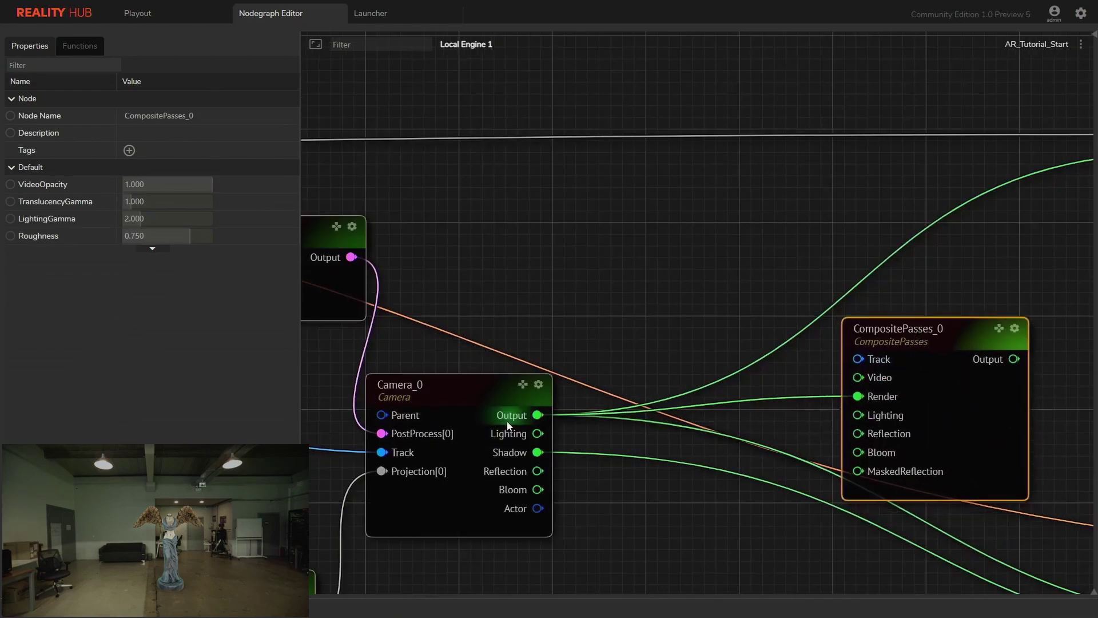
Connect the tracking node, live video, and Camera_0 Shadow-to-Lighting into CompositePasses_0.
left_click_drag(847, 376, 423, 392)
left_click_drag(485, 250, 947, 325)
left_click_drag(757, 396, 967, 199)
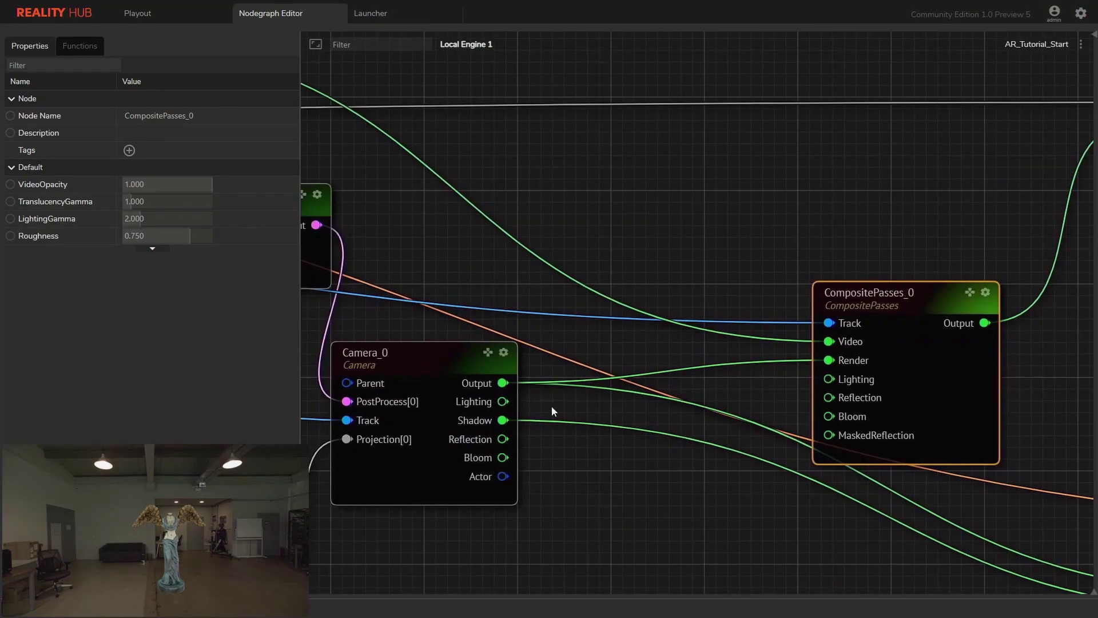
left_click_drag(503, 420, 855, 386)
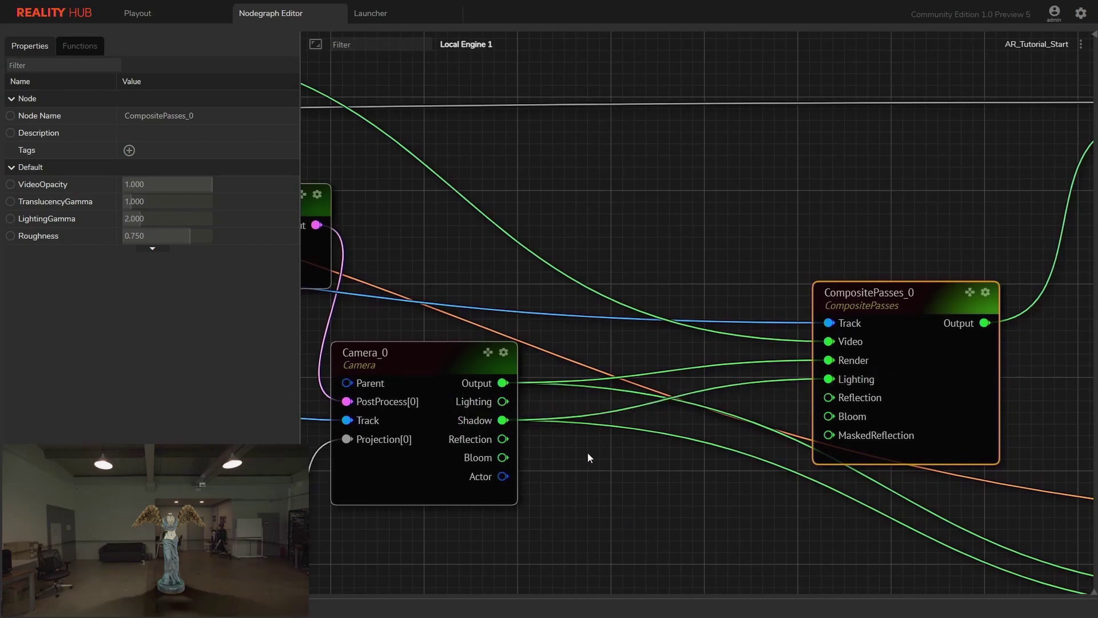
left_click_drag(587, 452, 967, 337)
left_click_drag(635, 473, 814, 356)
left_click_drag(416, 501, 587, 437)
left_click(588, 436)
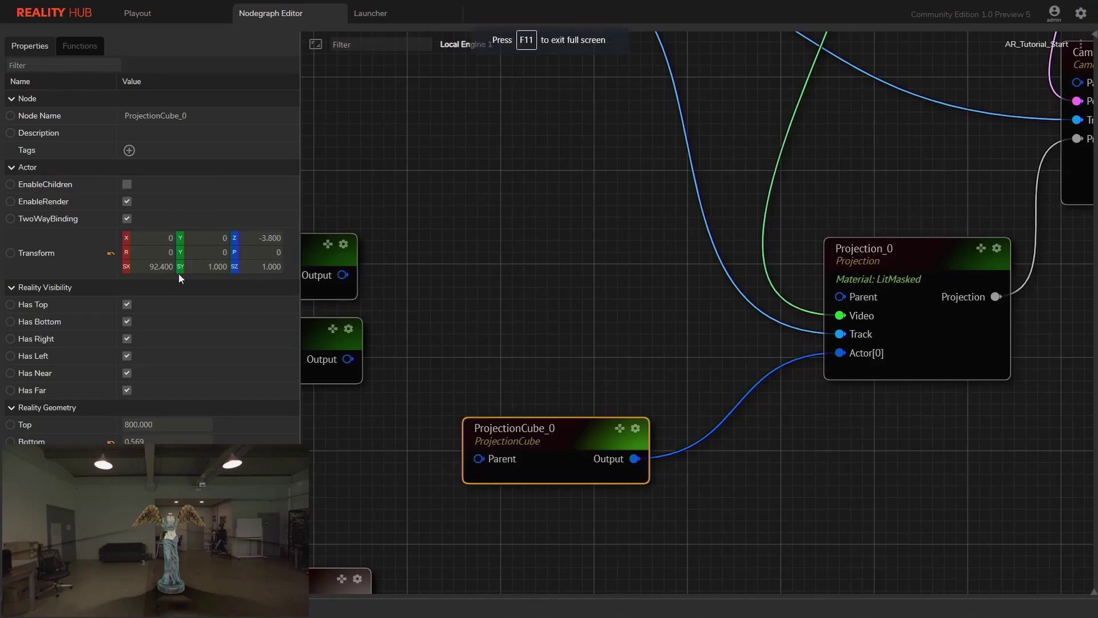
After inspecting SM_Statue, lower PostProcessMaterial_0's ShadowOpacityR to 0.27.
scroll(754, 380, "down", 3)
left_click(747, 479)
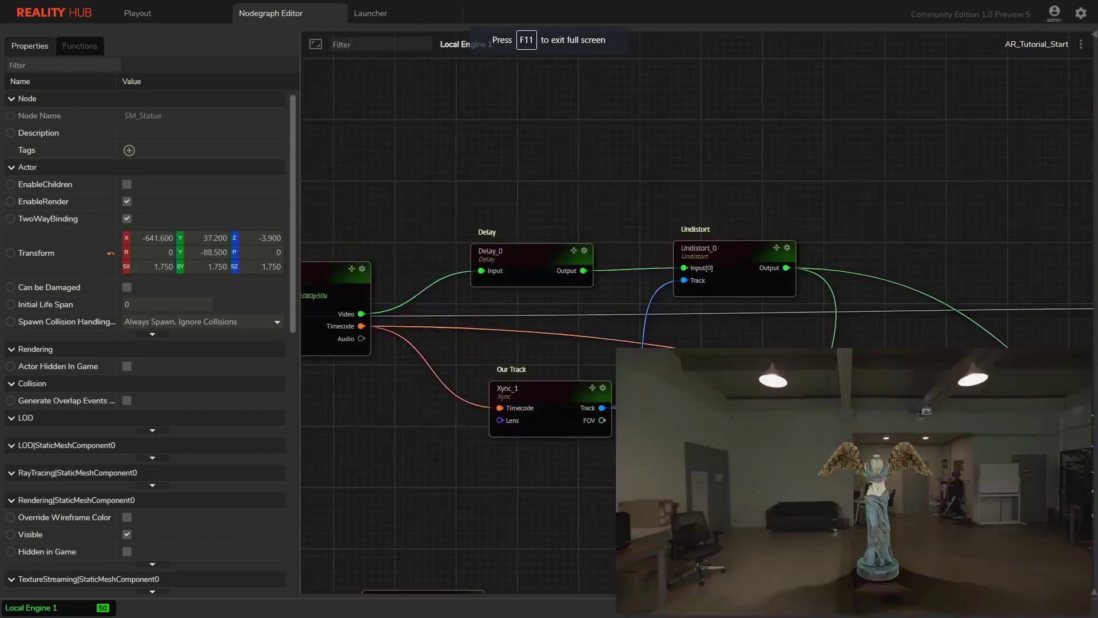
scroll(632, 318, "down", 3)
scroll(733, 330, "up", 6)
left_click(702, 300)
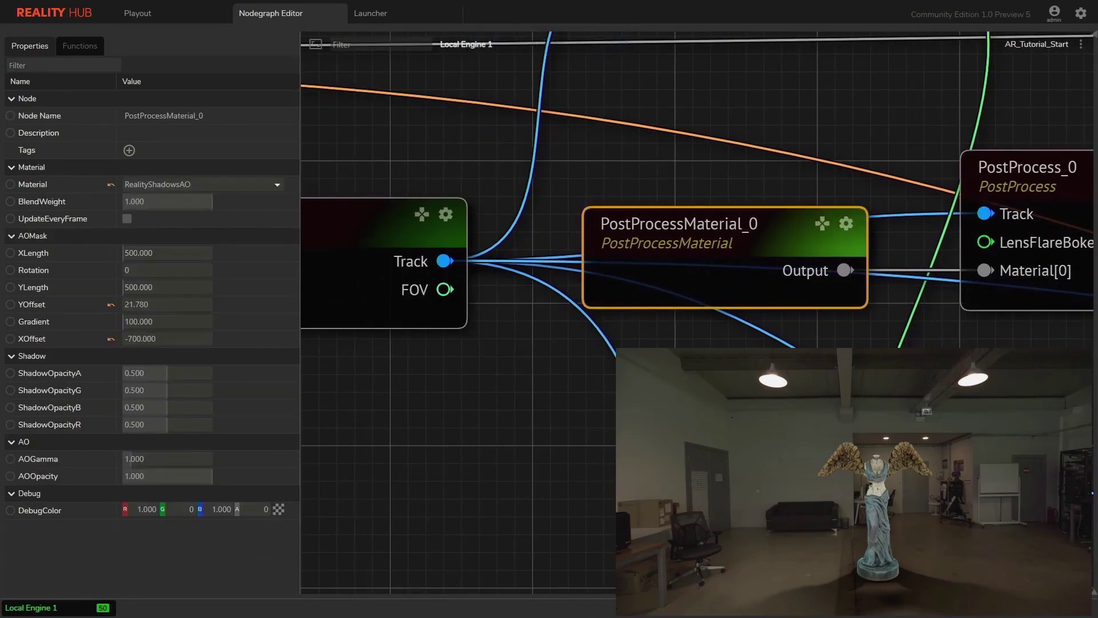
left_click_drag(167, 424, 152, 424)
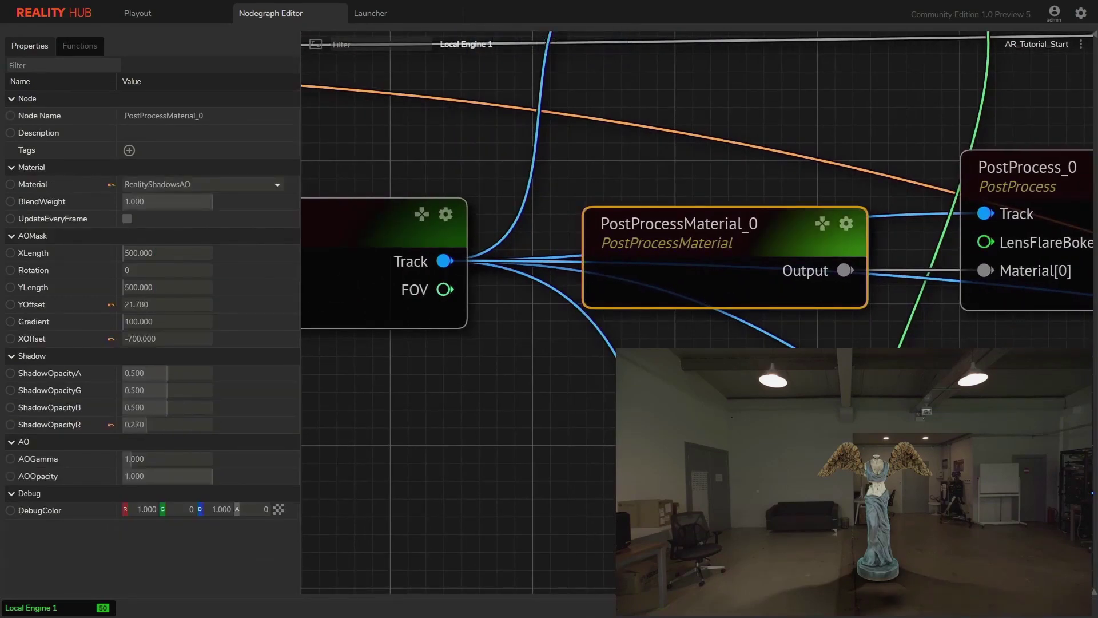